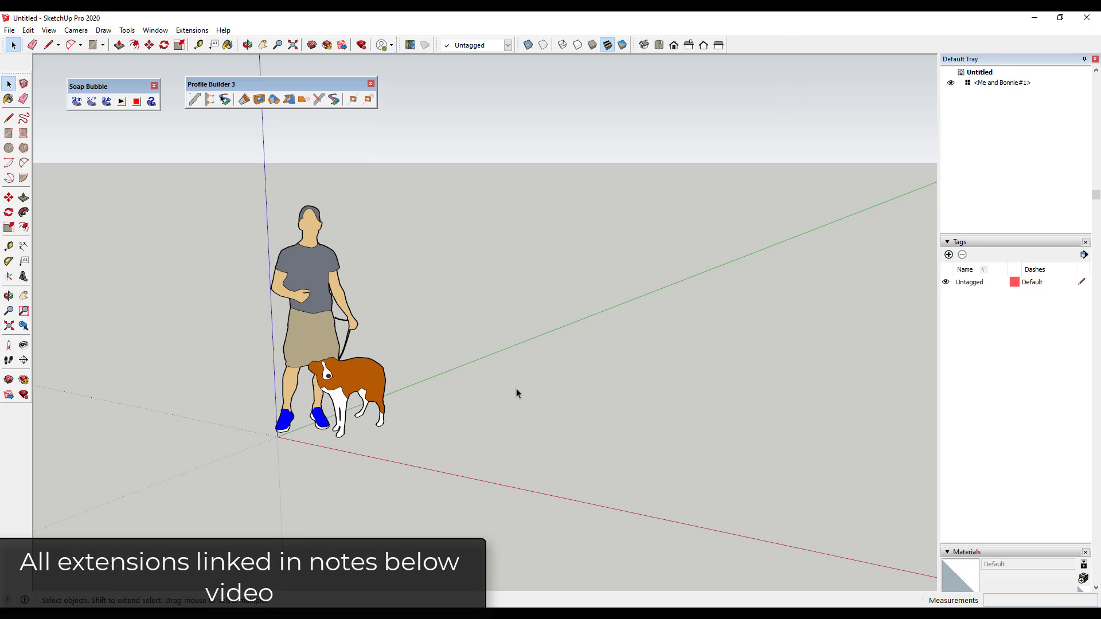
Step: Try drawing a 10' line on the ground in front of the scale figure, and erase it
scroll(519, 390, "down", 1)
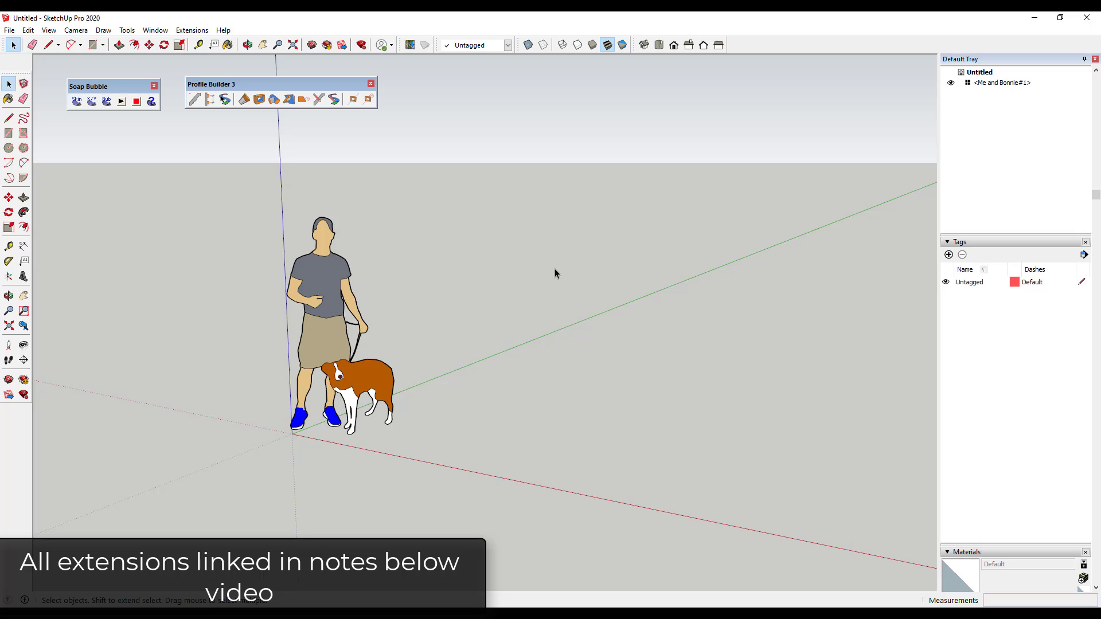
middle_click_drag(665, 339, 606, 353)
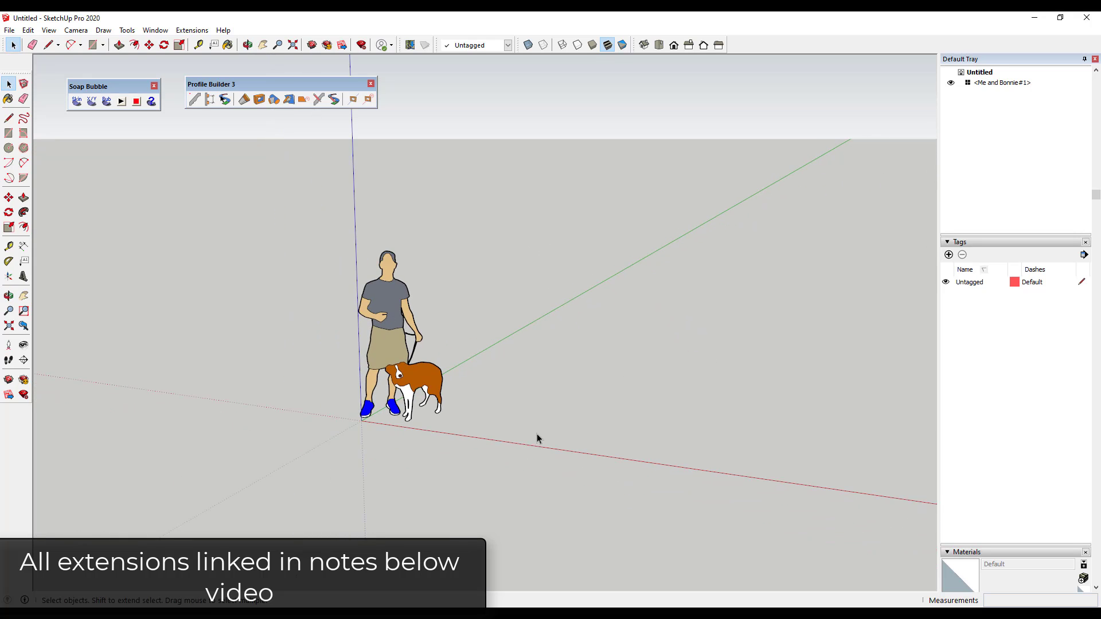
key("l")
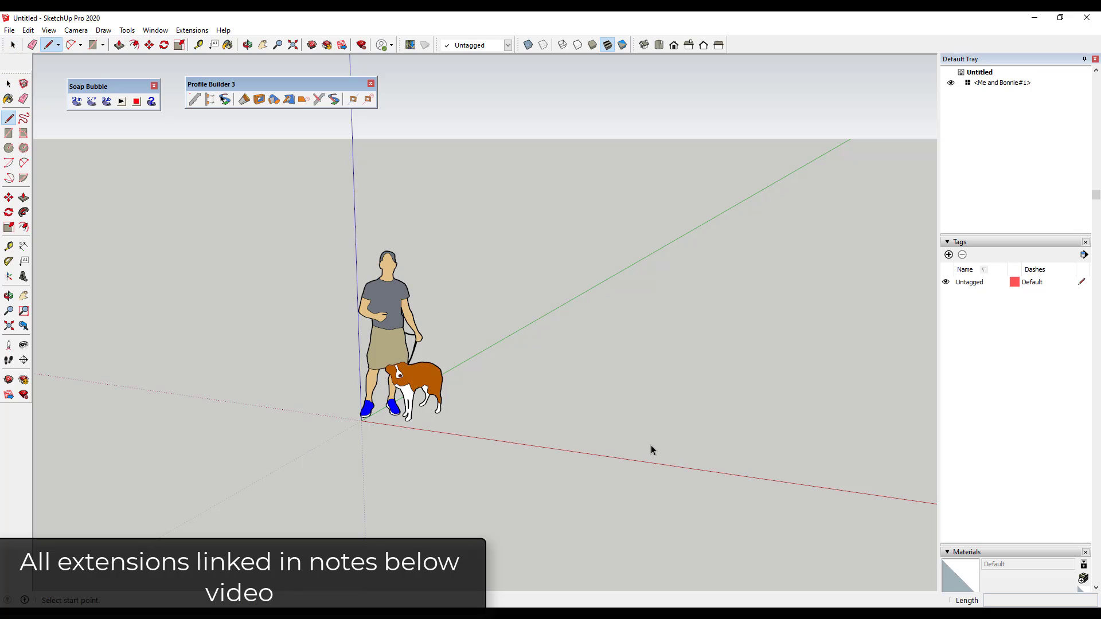
left_click(575, 441)
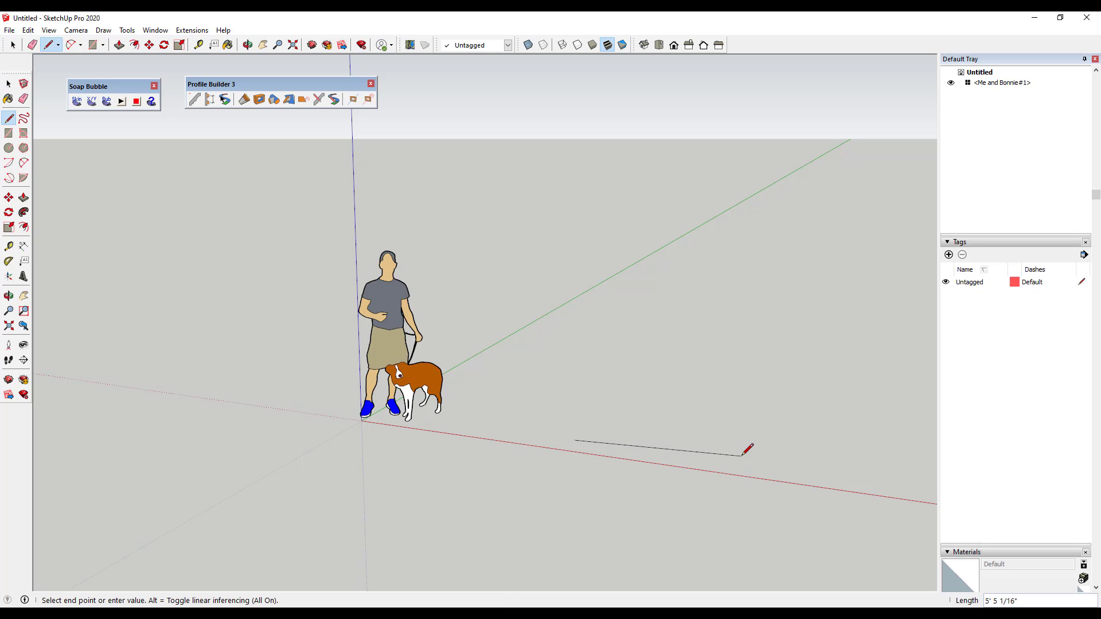
type("10")
key("Return")
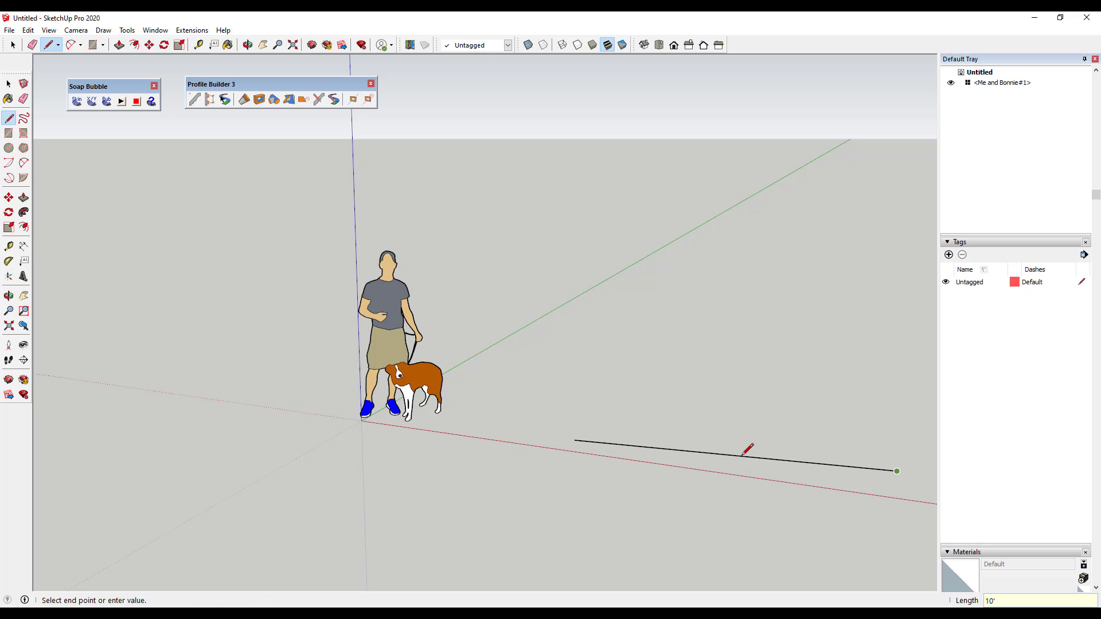
key("space")
middle_click_drag(732, 452, 690, 447)
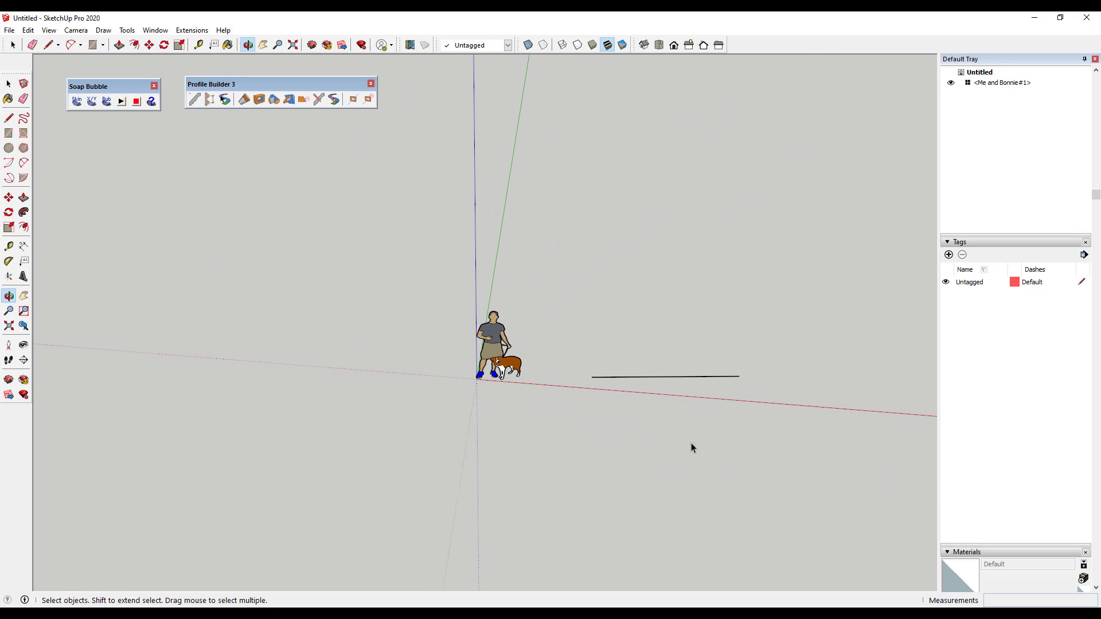
left_click(659, 45)
key("e")
key("space")
Step: Draw a straight line on the ground beside the scale figure, parallel to the red axis
key("l")
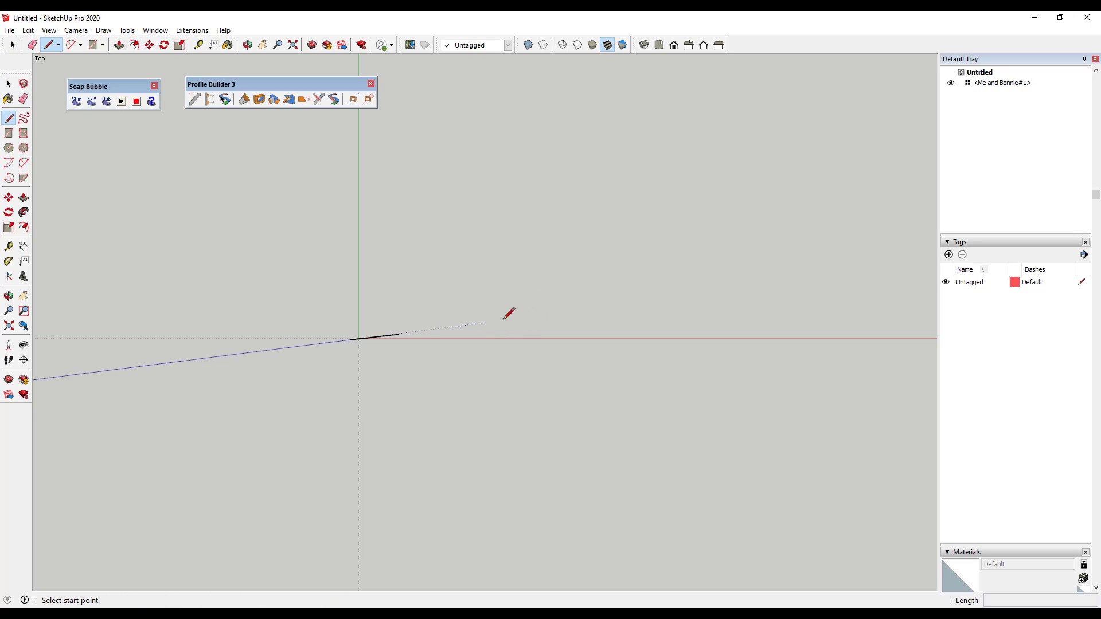
left_click(481, 331)
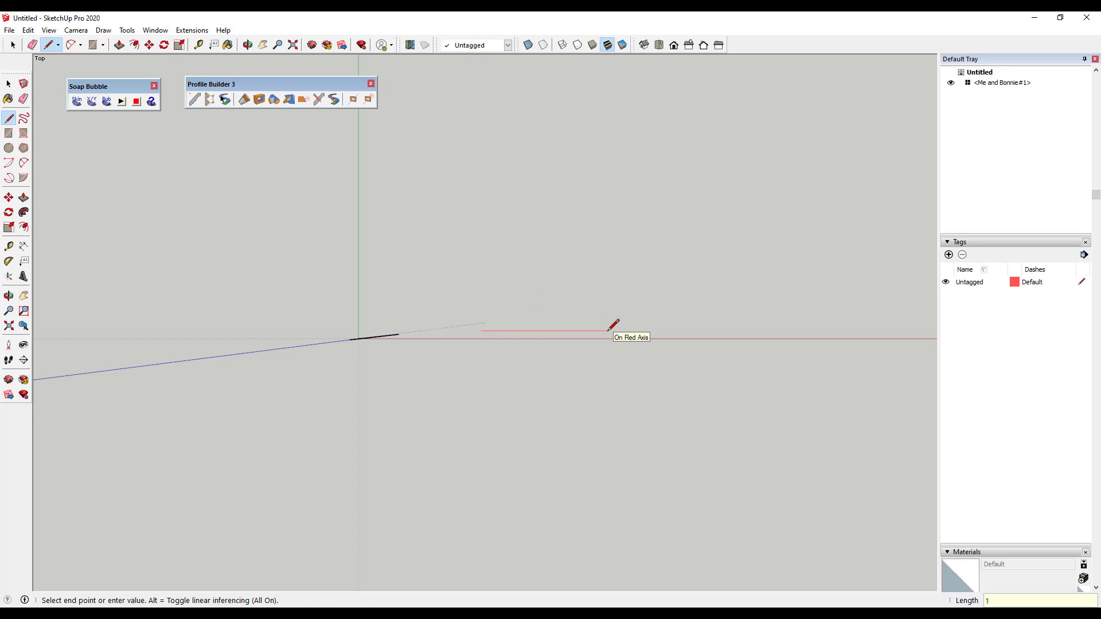
left_click(608, 330)
key("space")
middle_click_drag(572, 325, 298, 235)
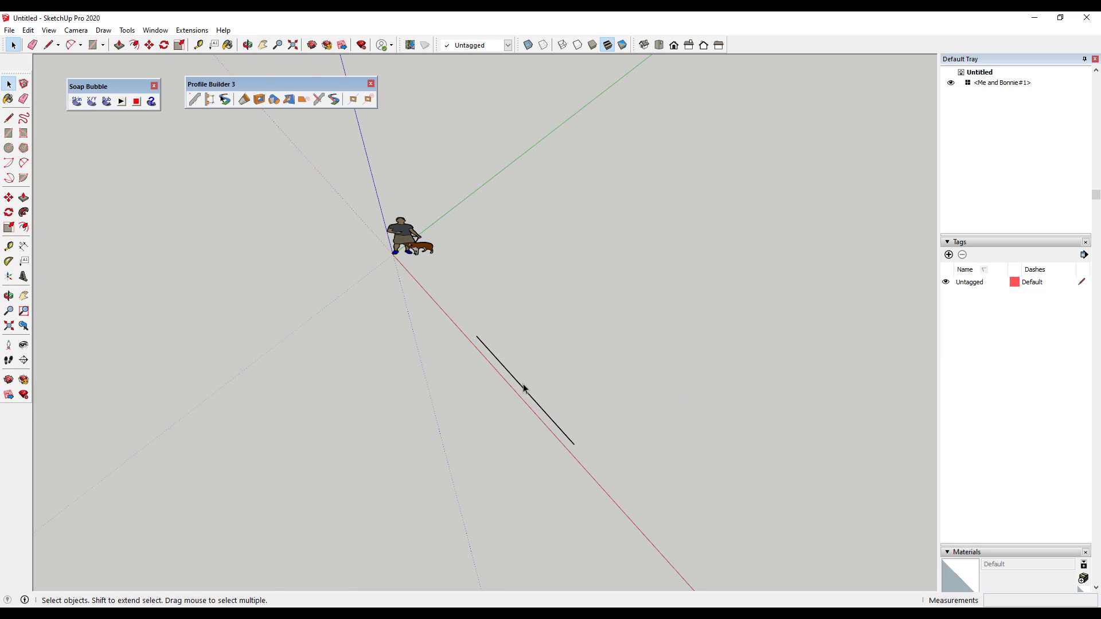
Step: Draw a 15' guide line from the midpoint of the line along the green axis
key("l")
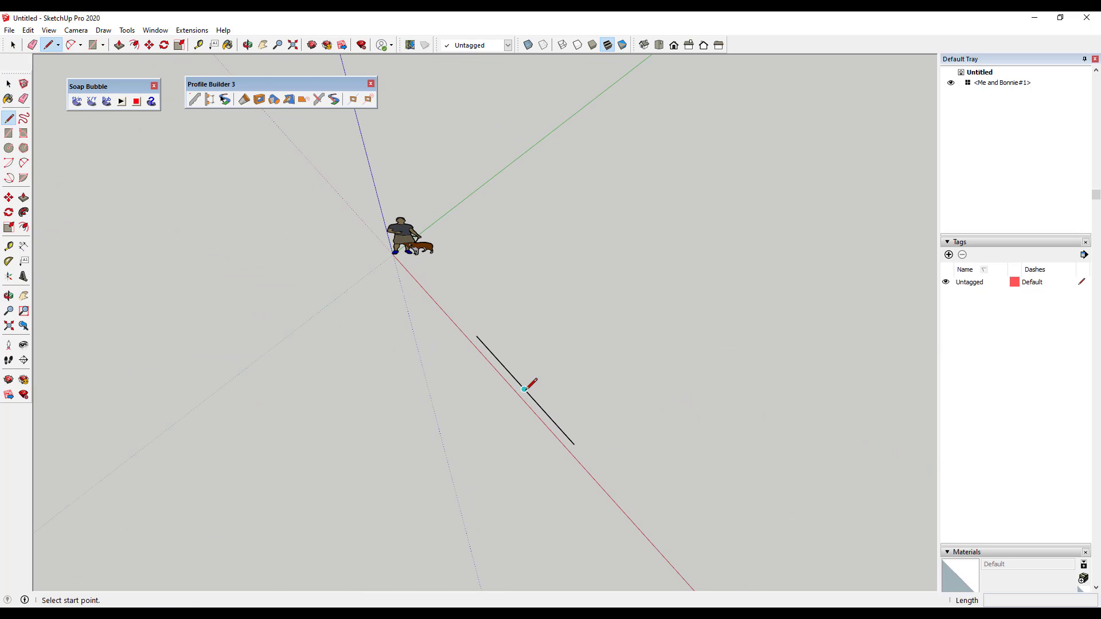
scroll(524, 389, "down", 2)
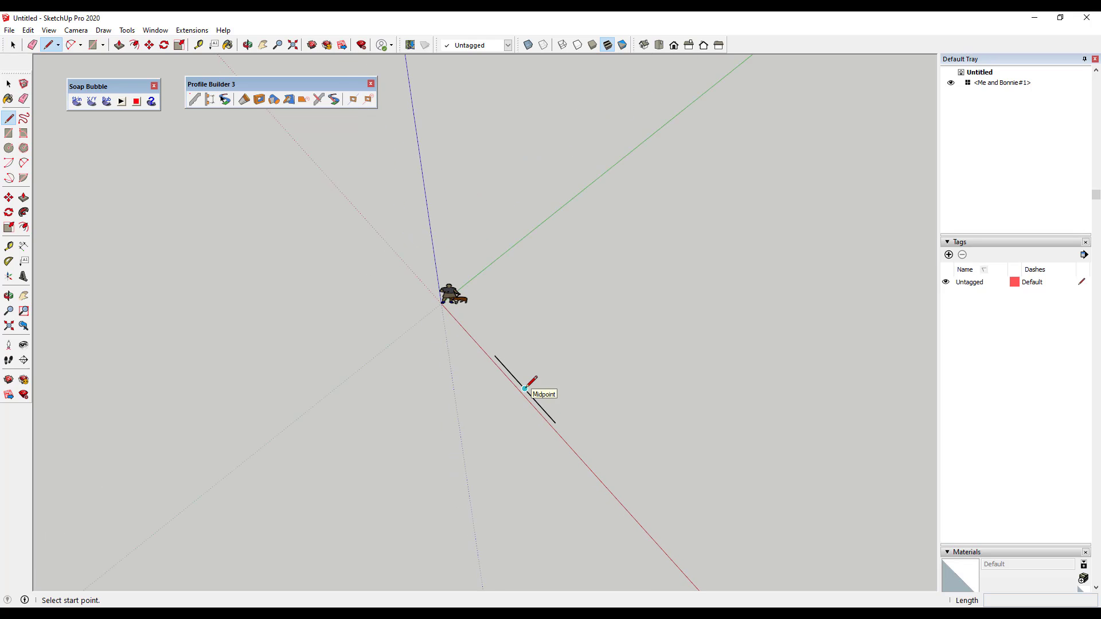
left_click(524, 389)
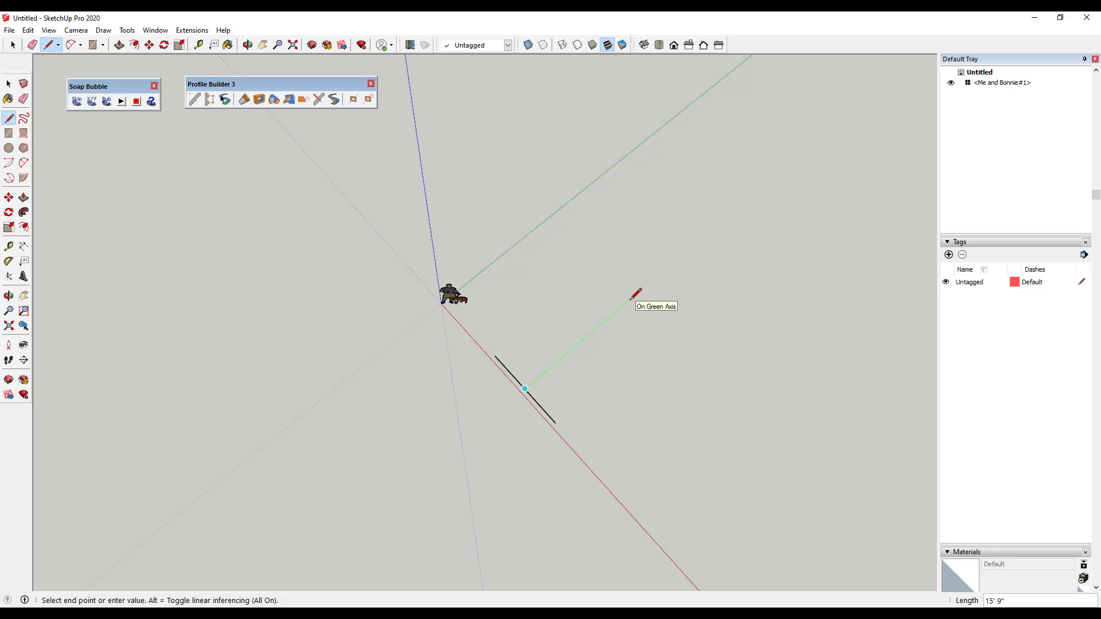
key("Return")
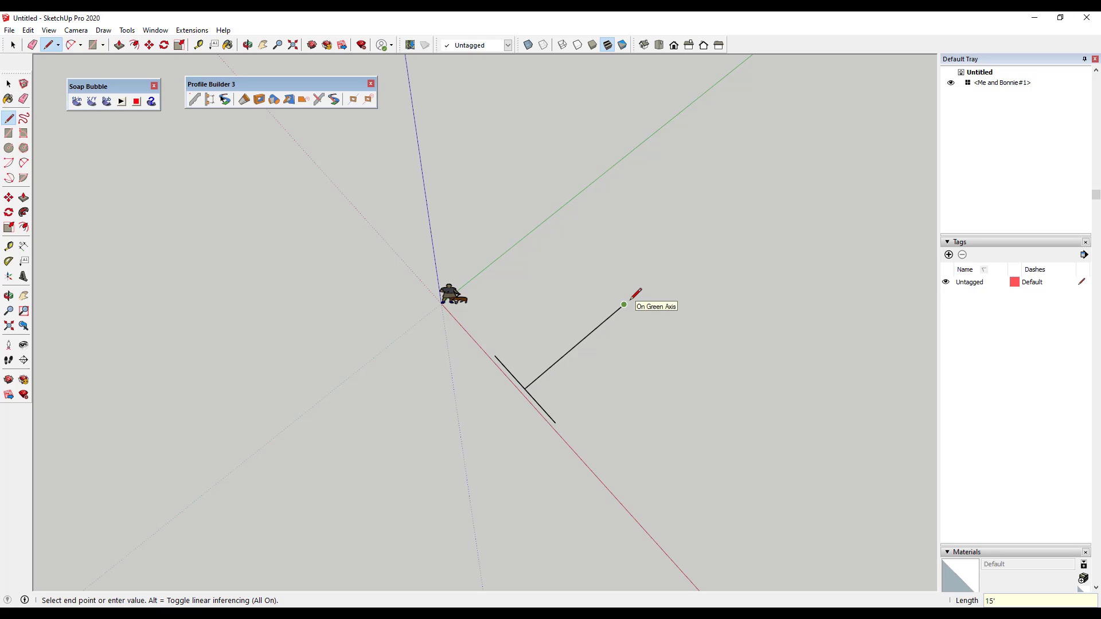
key("space")
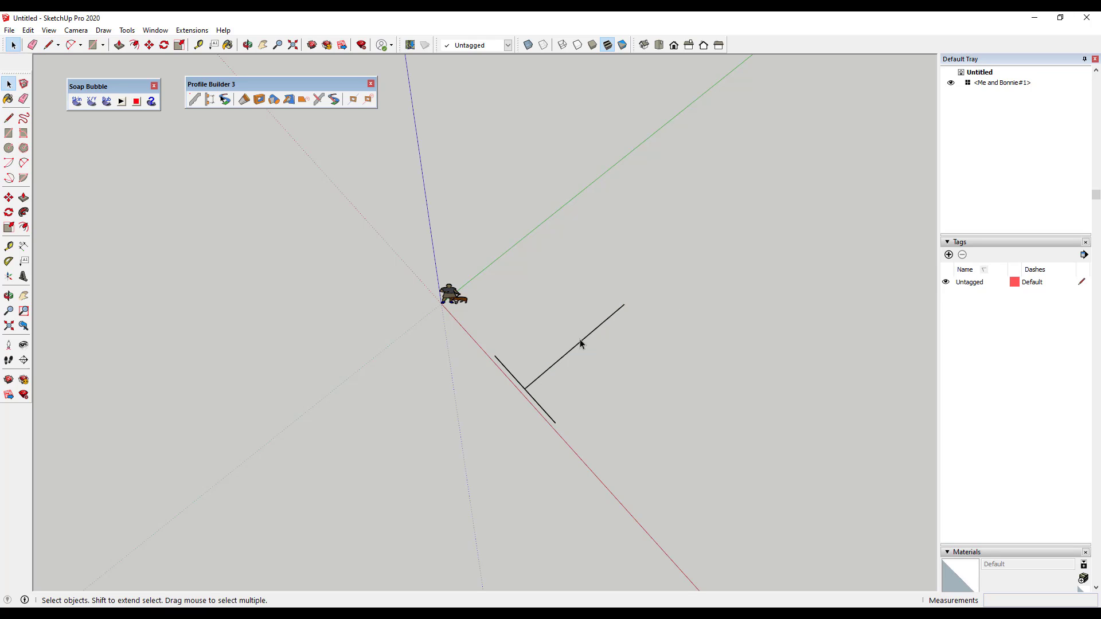
Step: Rotate-copy the line parallel to the red axis by 90° about the guide line's free end, making three copies
triple_click(514, 376, "shift")
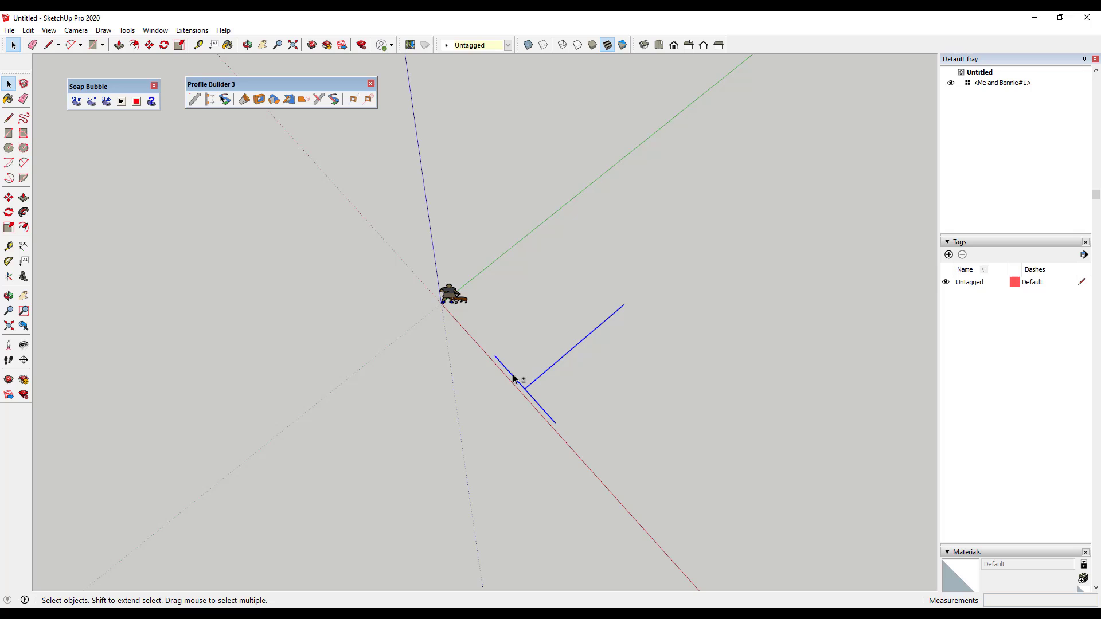
left_click(545, 370, "shift")
key("q")
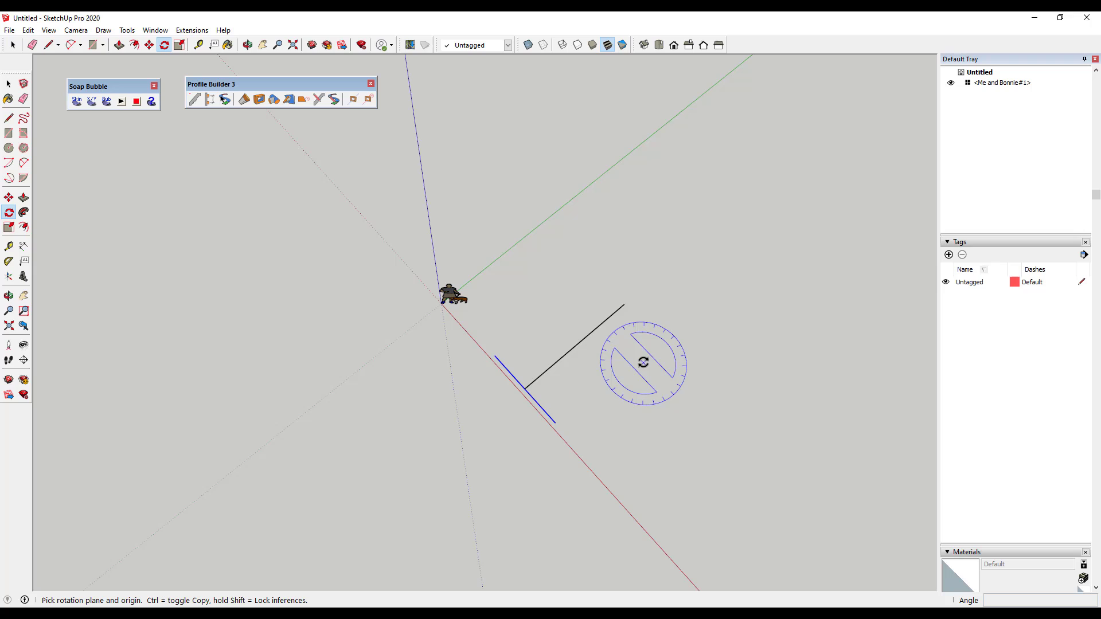
left_click(625, 304)
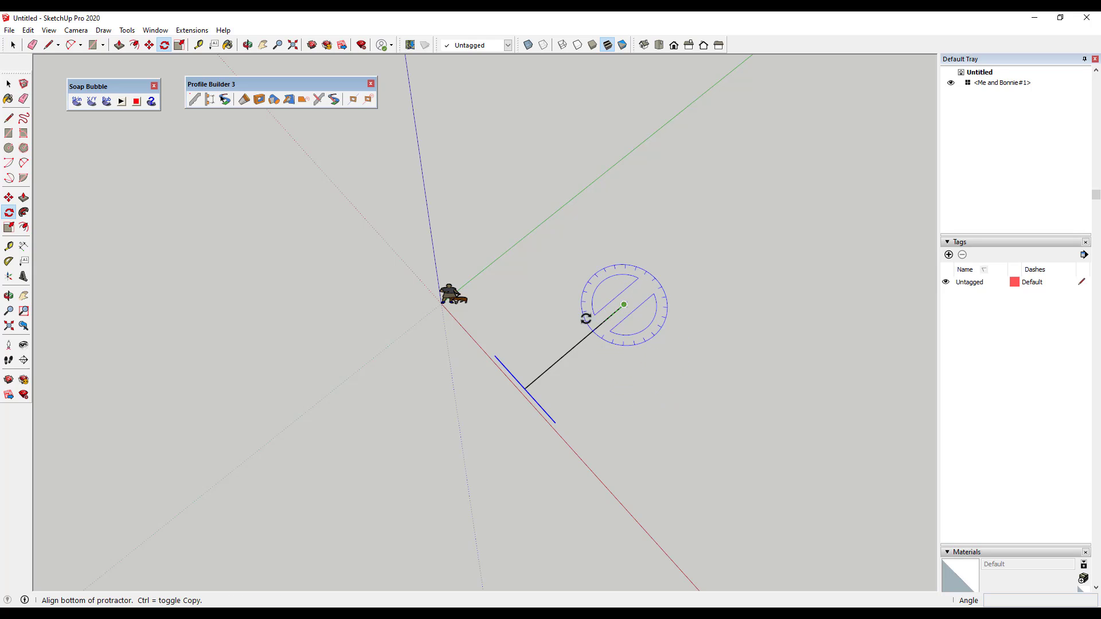
left_click(524, 389)
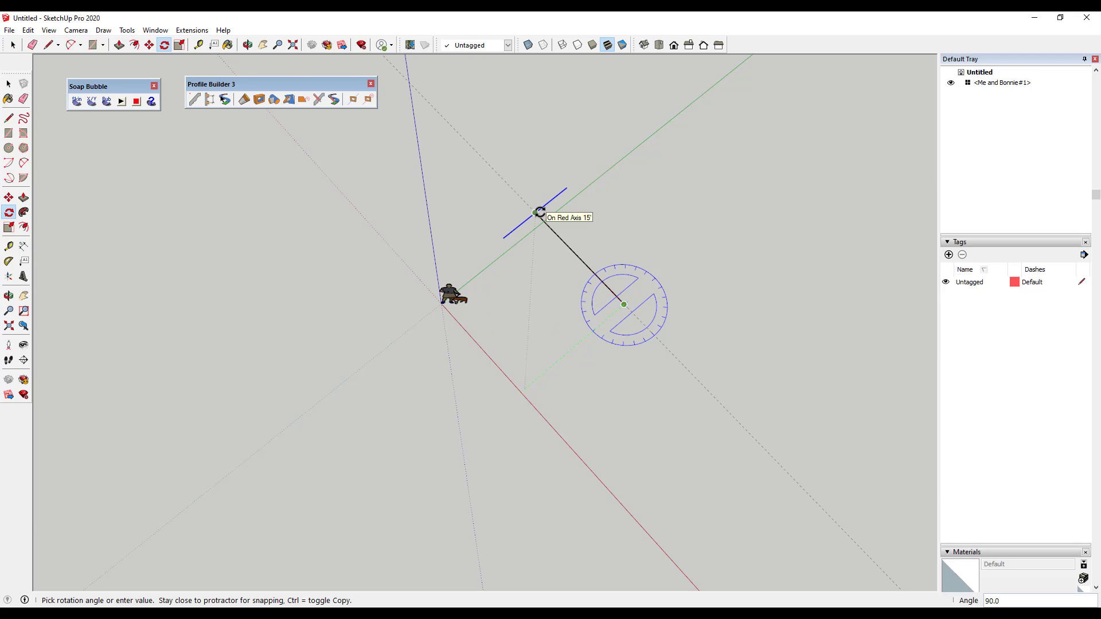
key("Escape")
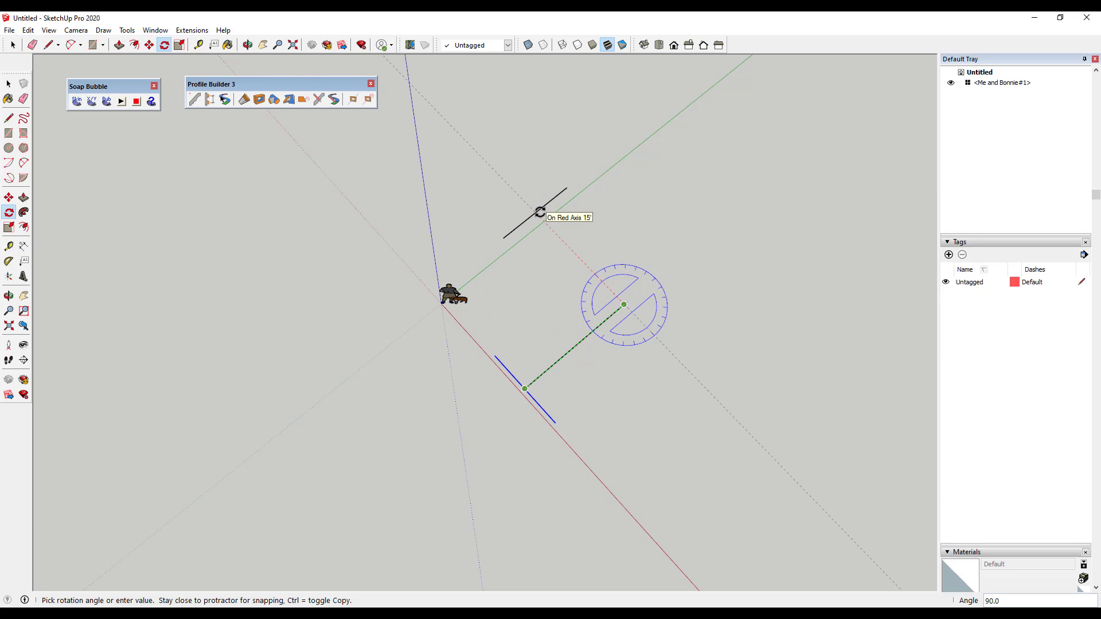
key("Escape")
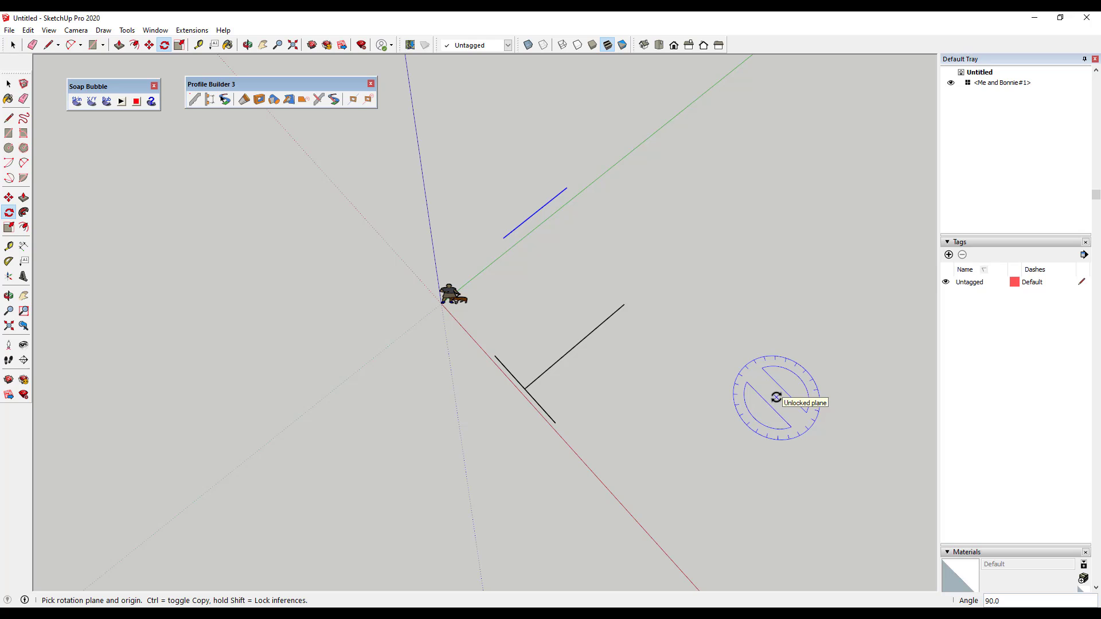
type("*3")
key("Return")
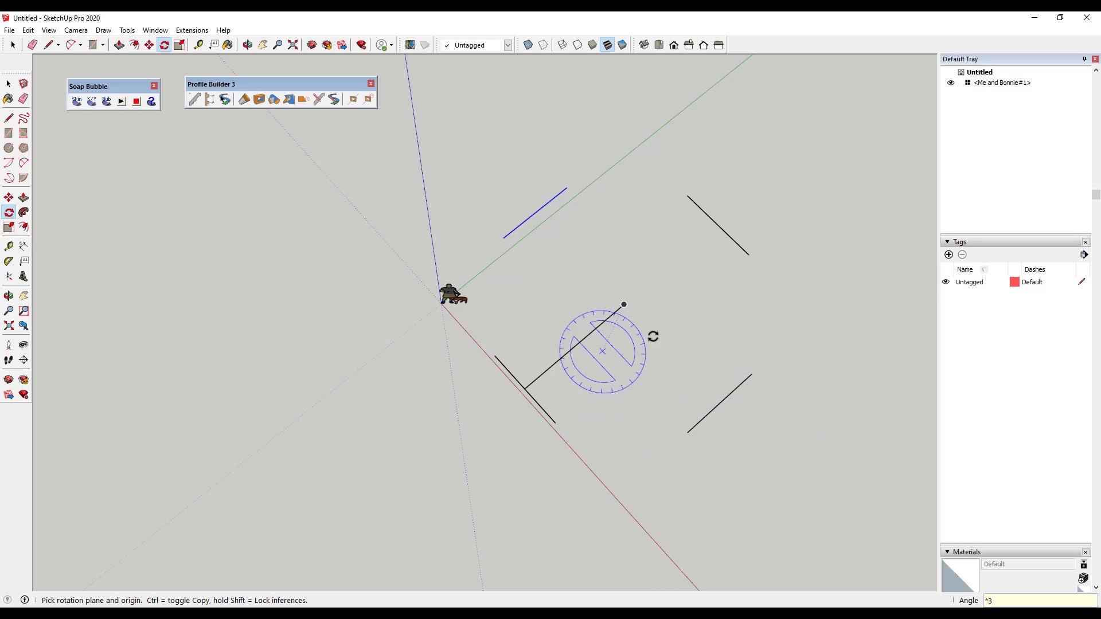
Step: Erase the 15' guide line between the four perimeter lines
mouse_move(546, 197)
middle_mouse_down()
mouse_move(573, 380)
mouse_move(836, 140)
mouse_move(653, 261)
mouse_move(611, 263)
middle_mouse_up()
key("space")
key("e")
left_click_drag(561, 274, 564, 298)
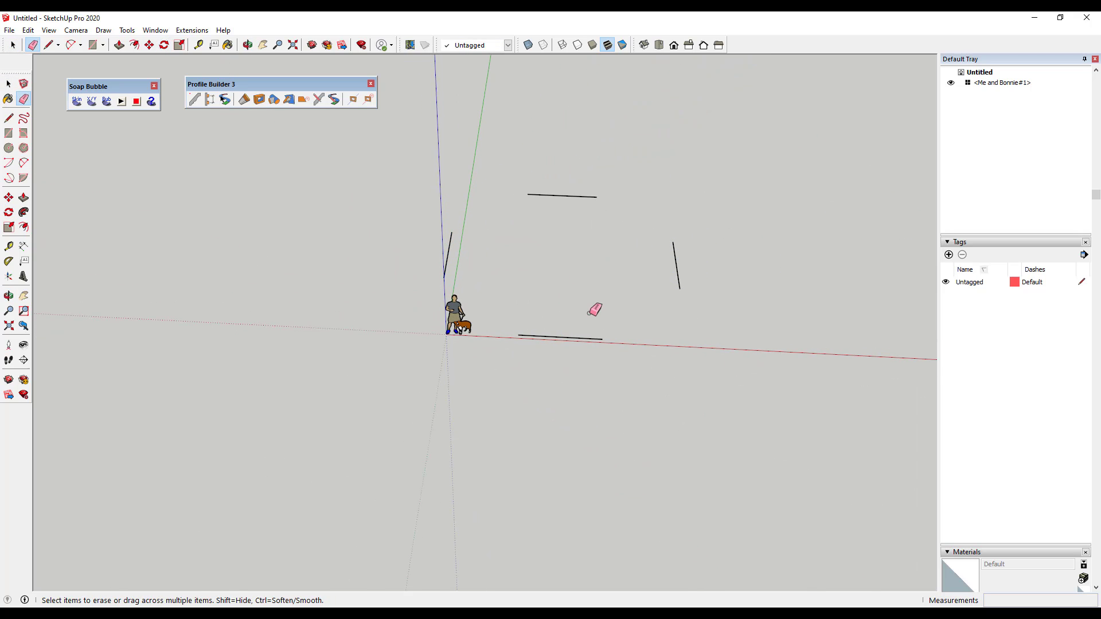
key("space")
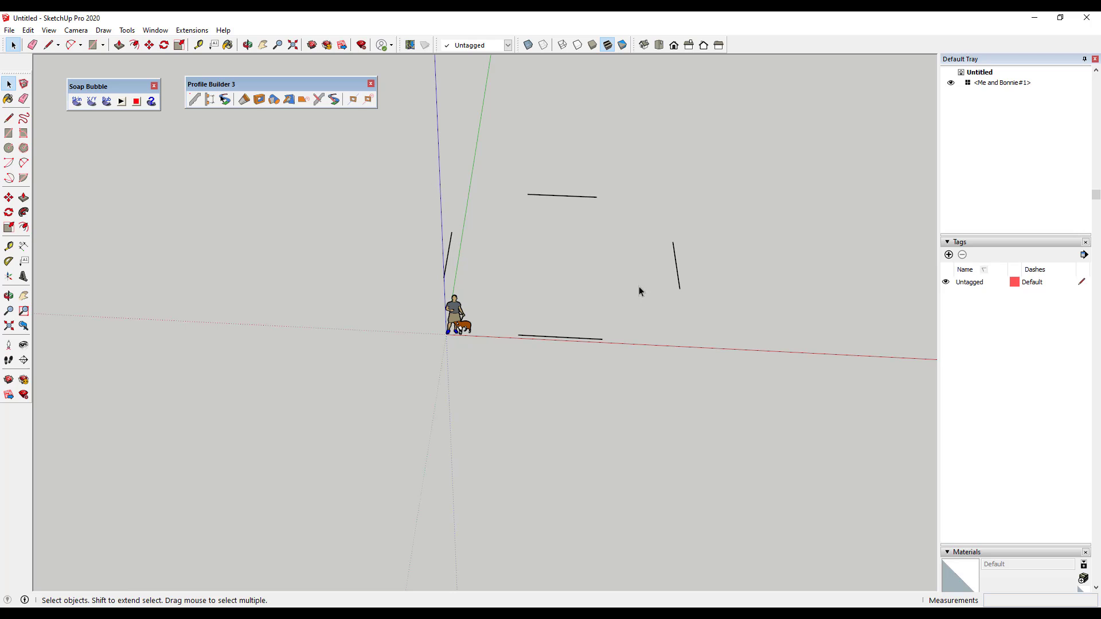
Step: Draw a vertical two-point arc with a 7' bulge between the facing ends of two adjacent perimeter lines
middle_click_drag(639, 288, 583, 349)
key("a")
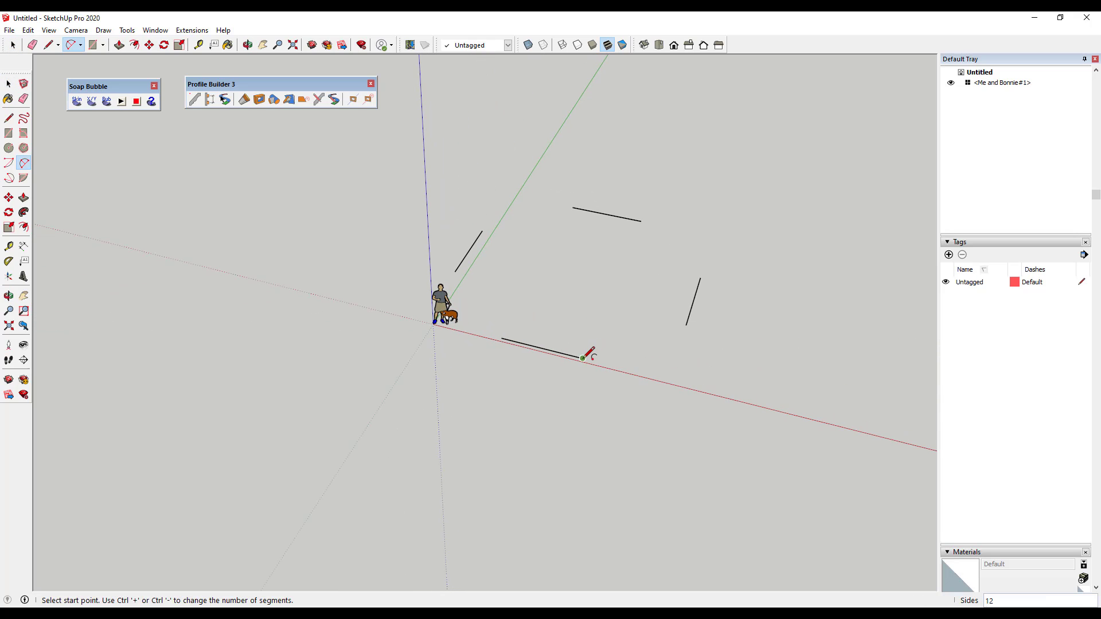
left_click(583, 358)
left_click(686, 325)
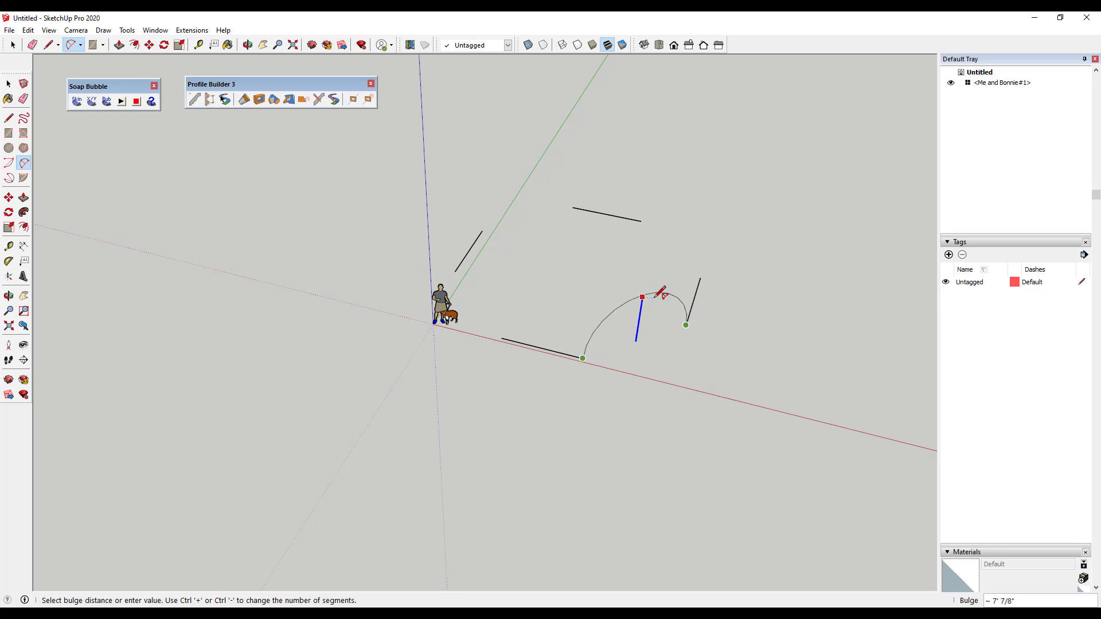
type("7'")
key("Return")
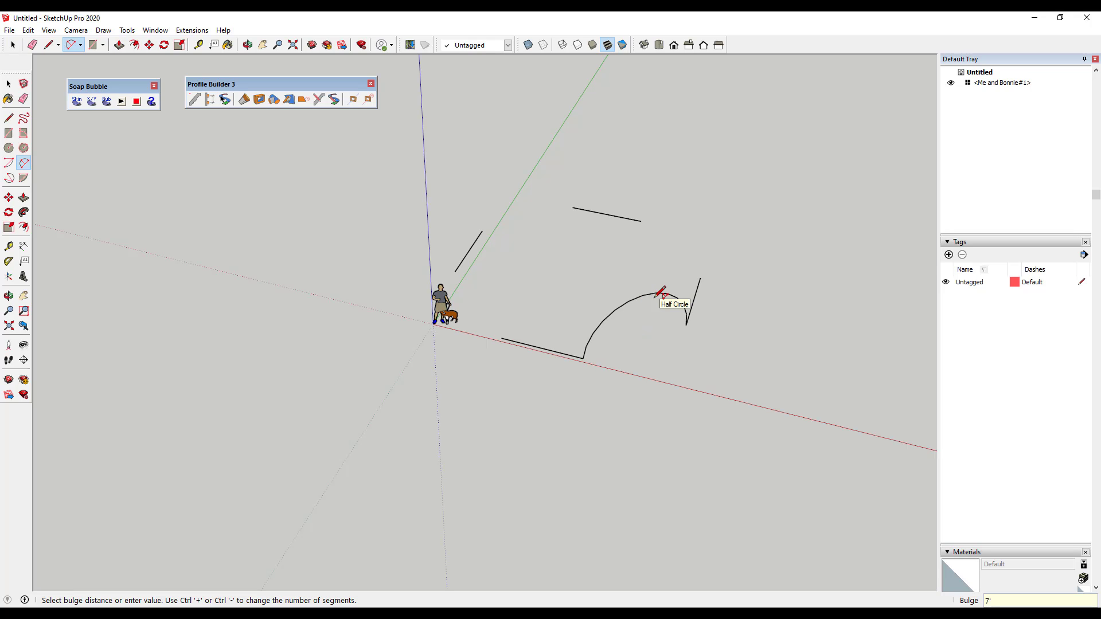
key("space")
middle_click_drag(659, 308, 849, 245)
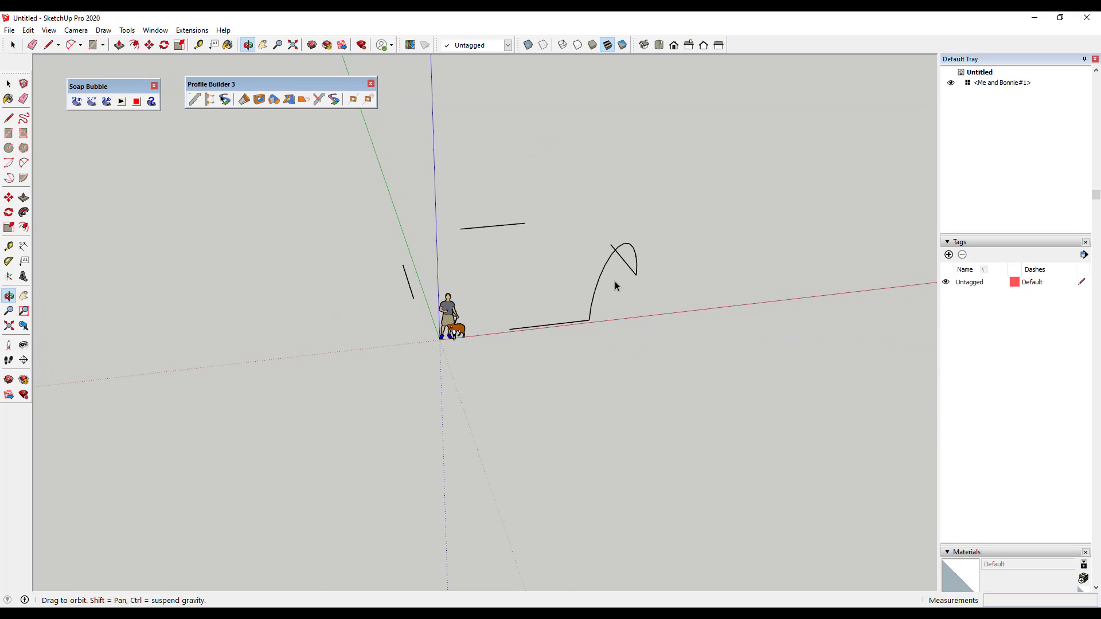
middle_click_drag(614, 281, 619, 263)
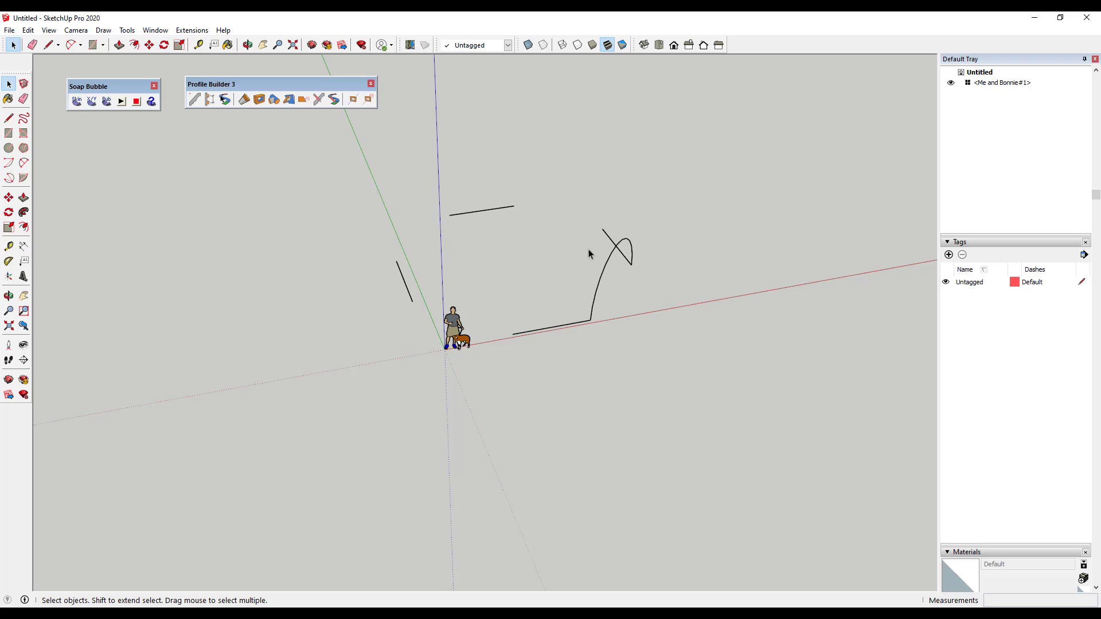
middle_click_drag(547, 253, 509, 252)
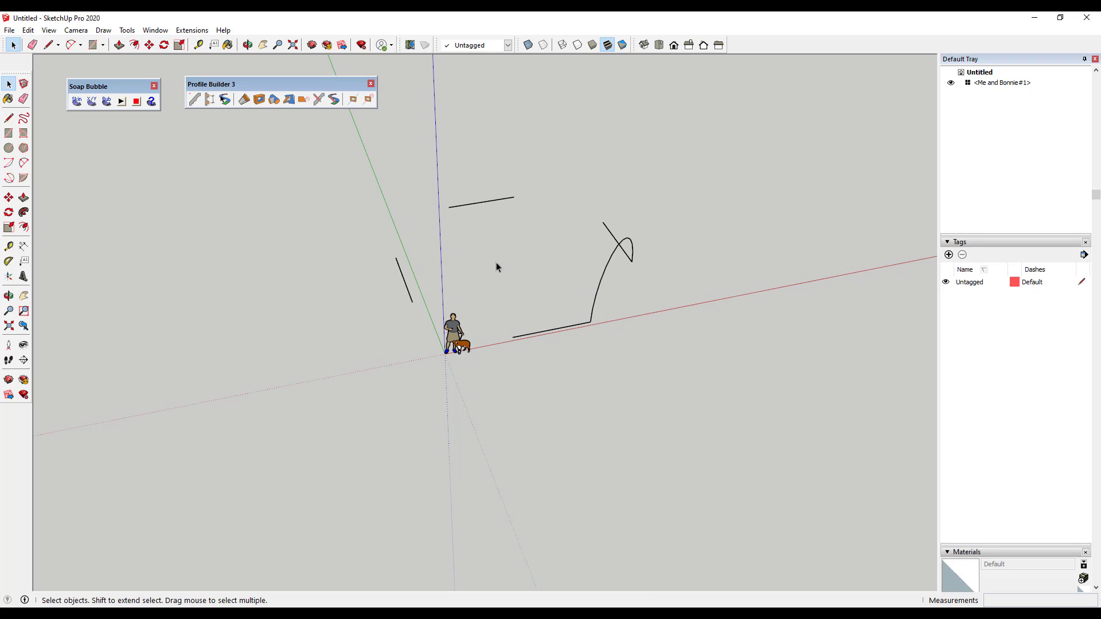
key("q")
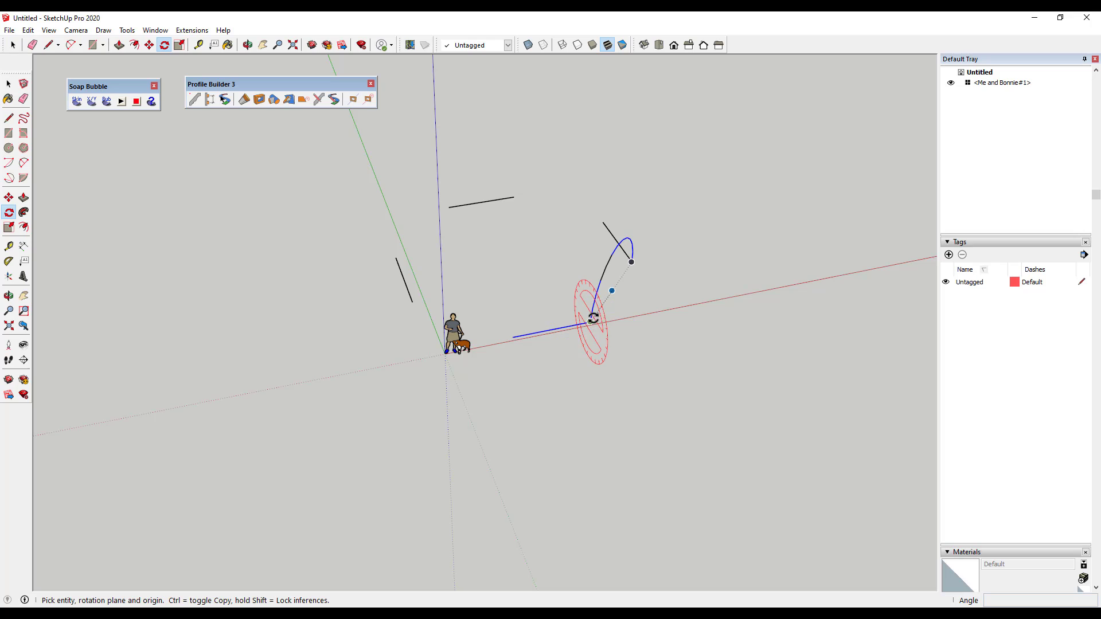
key("space")
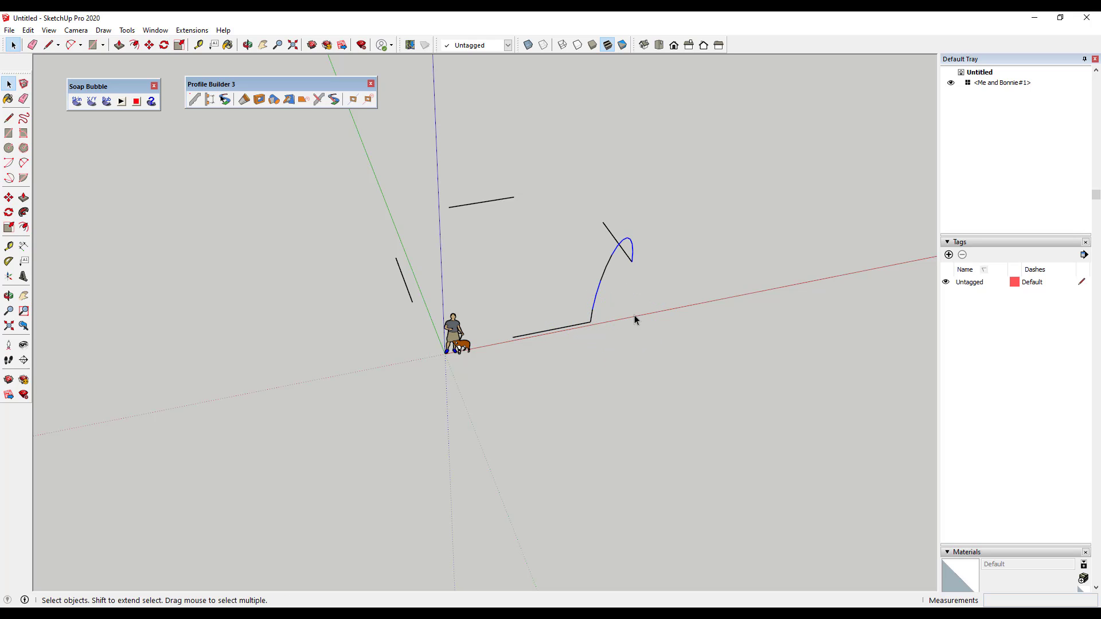
Step: Move the drawing axes to the arc's lower end on the red-parallel line, aligning the red axis with the arc's other endpoint
middle_click_drag(634, 315, 651, 255)
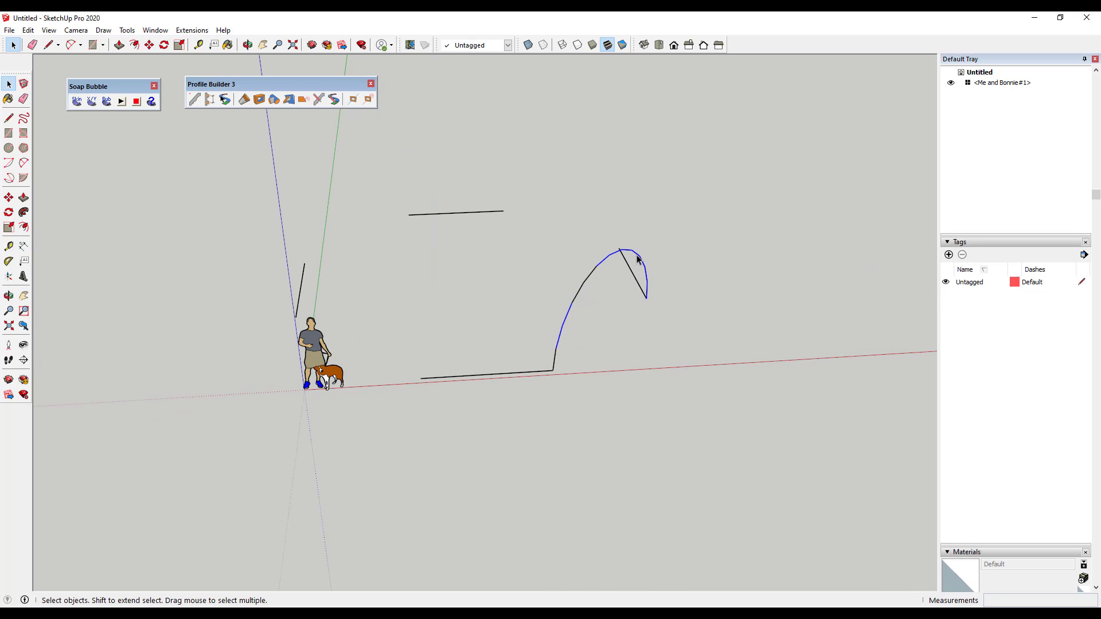
left_click(585, 283)
middle_click_drag(593, 308, 576, 280)
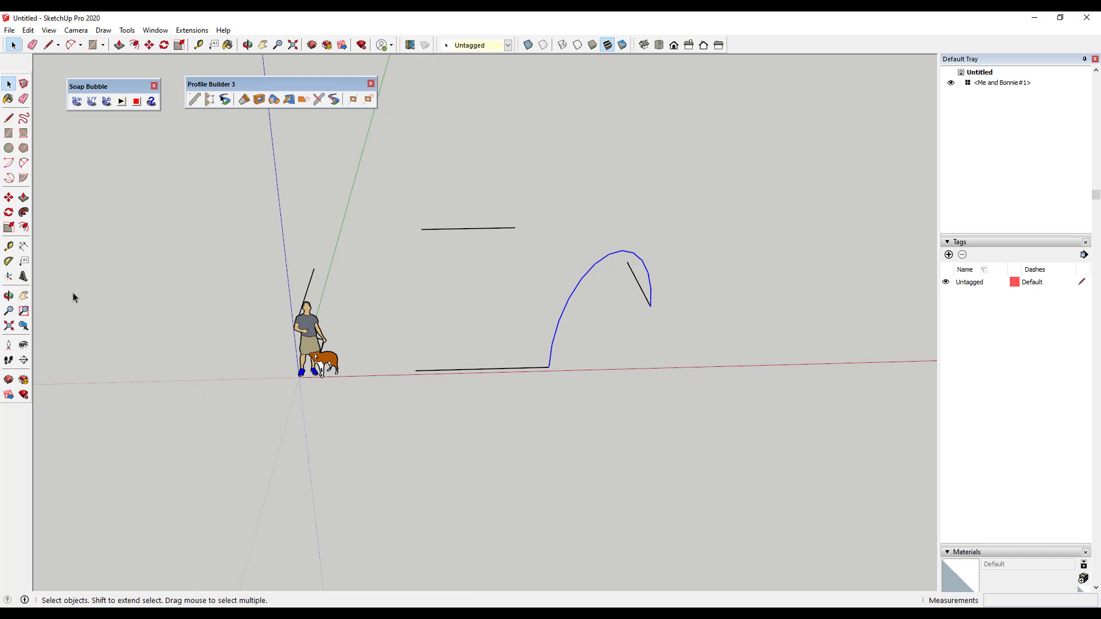
left_click(10, 281)
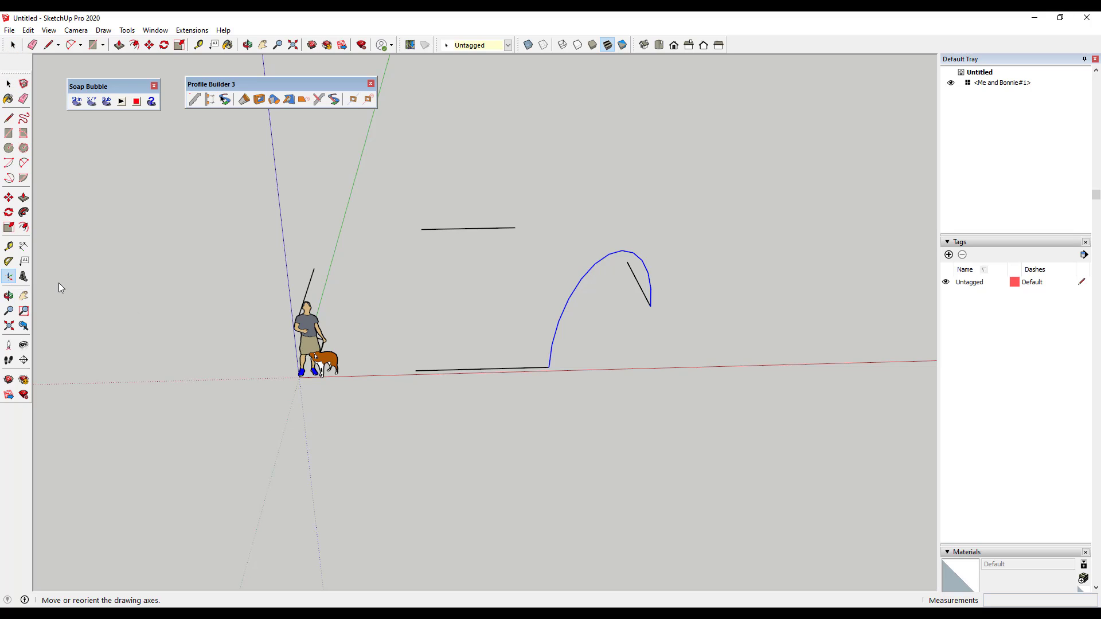
left_click(549, 367)
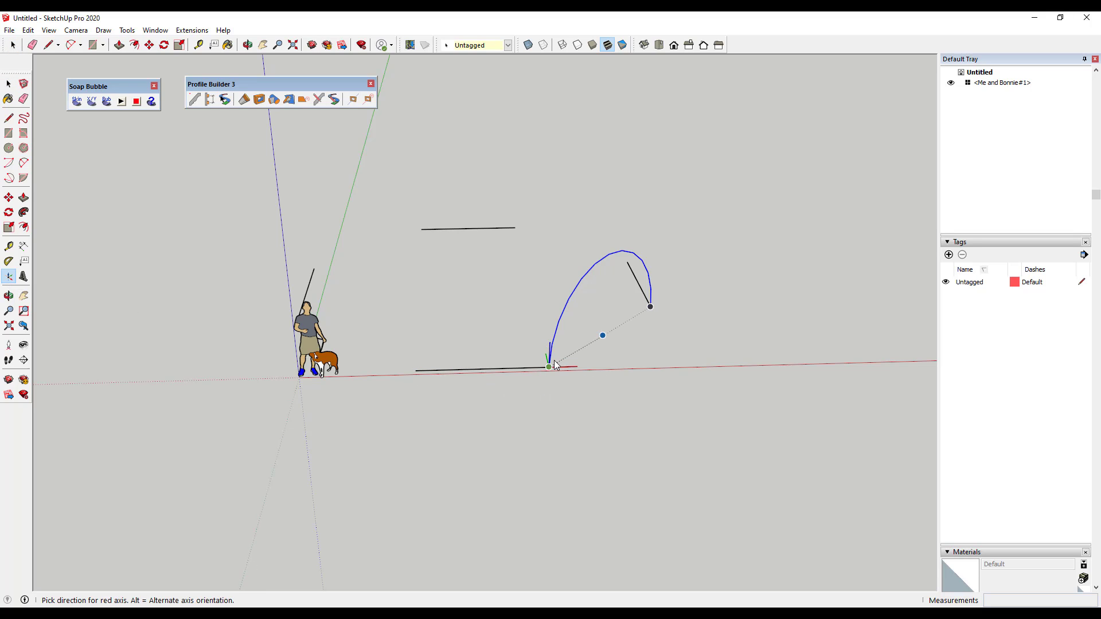
left_click(654, 309)
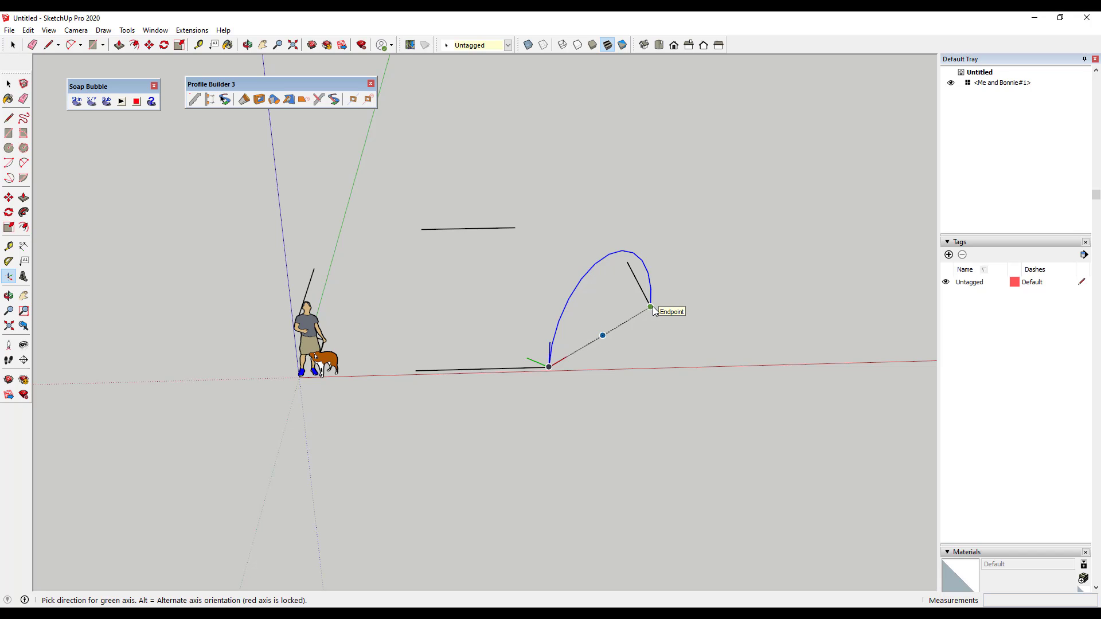
left_click(654, 308)
Step: Rotate the arc 25° inward about the red axis, pivoting at the new axes origin
middle_click_drag(659, 309, 642, 327)
key("q")
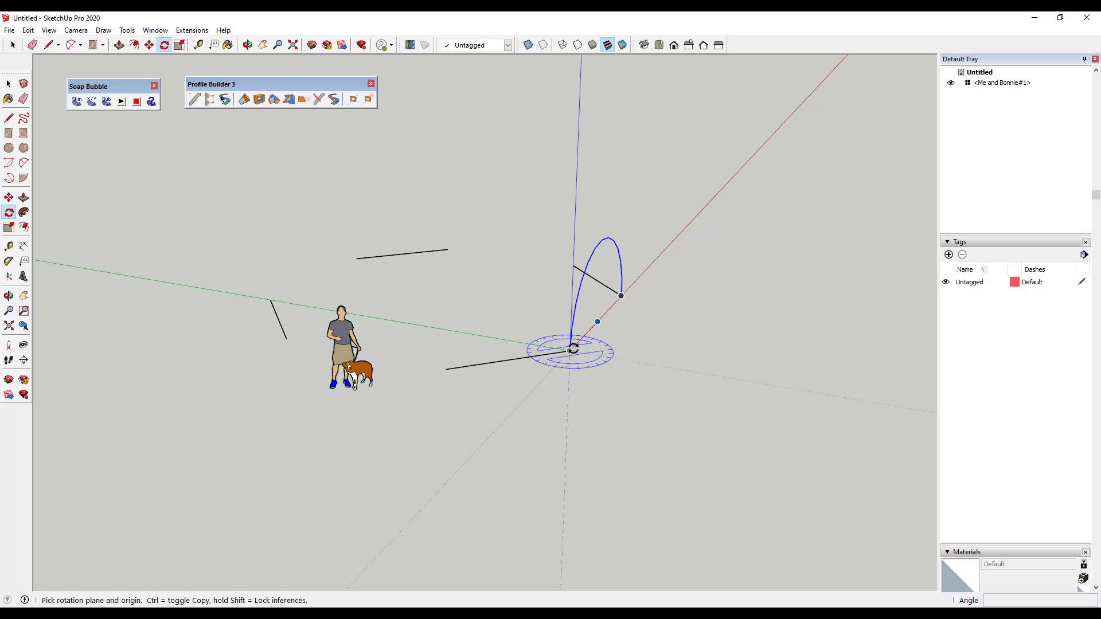
key("Right")
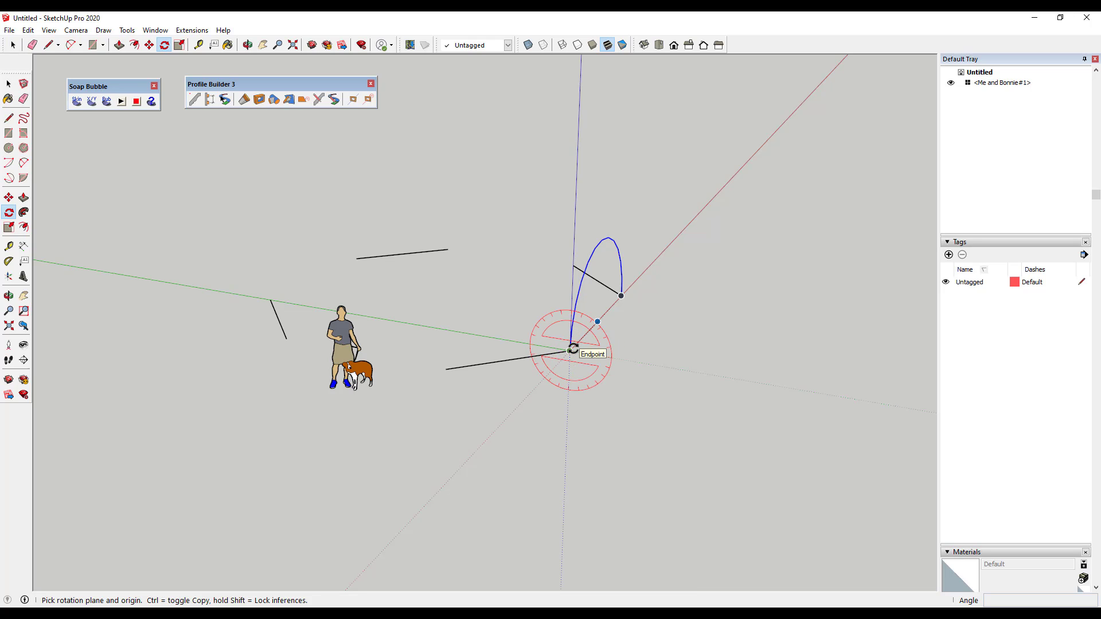
key("Up")
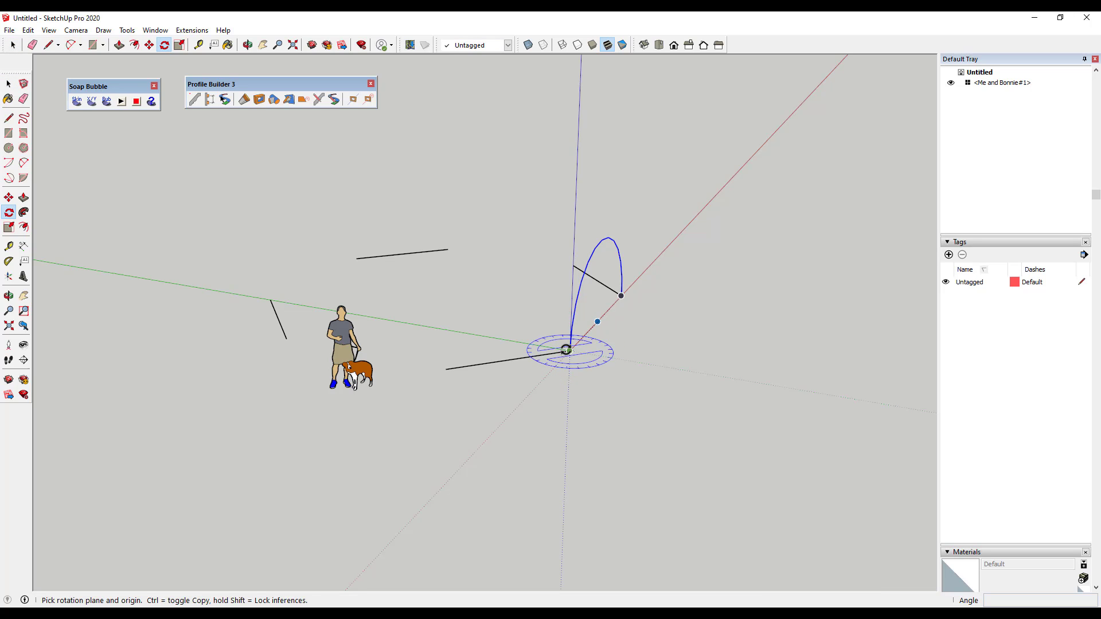
key("Right")
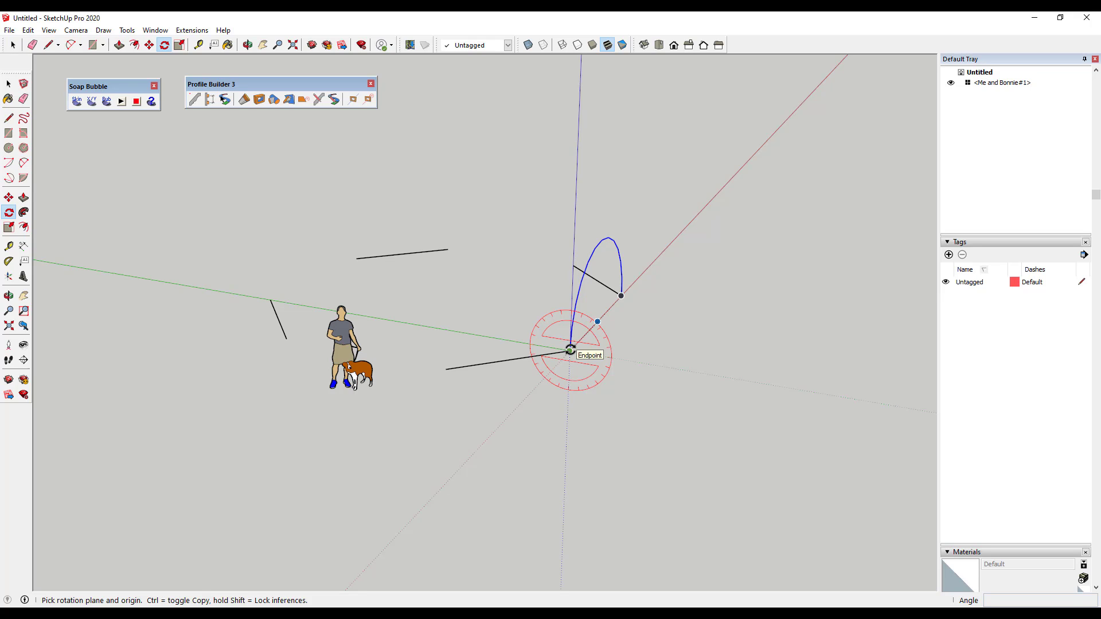
left_click(570, 349)
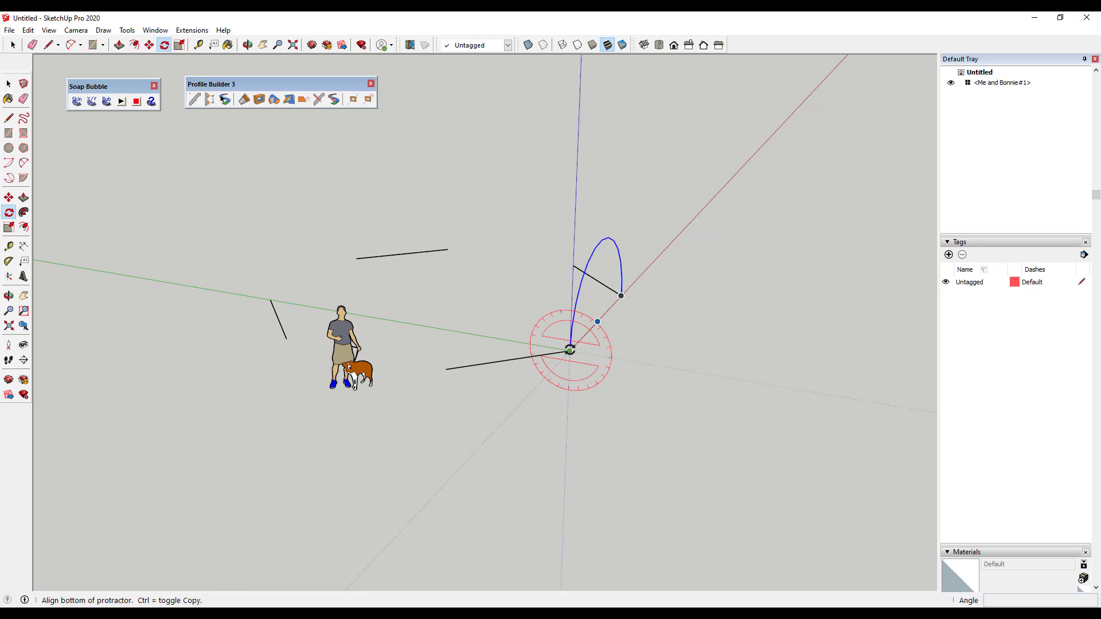
left_click(575, 179)
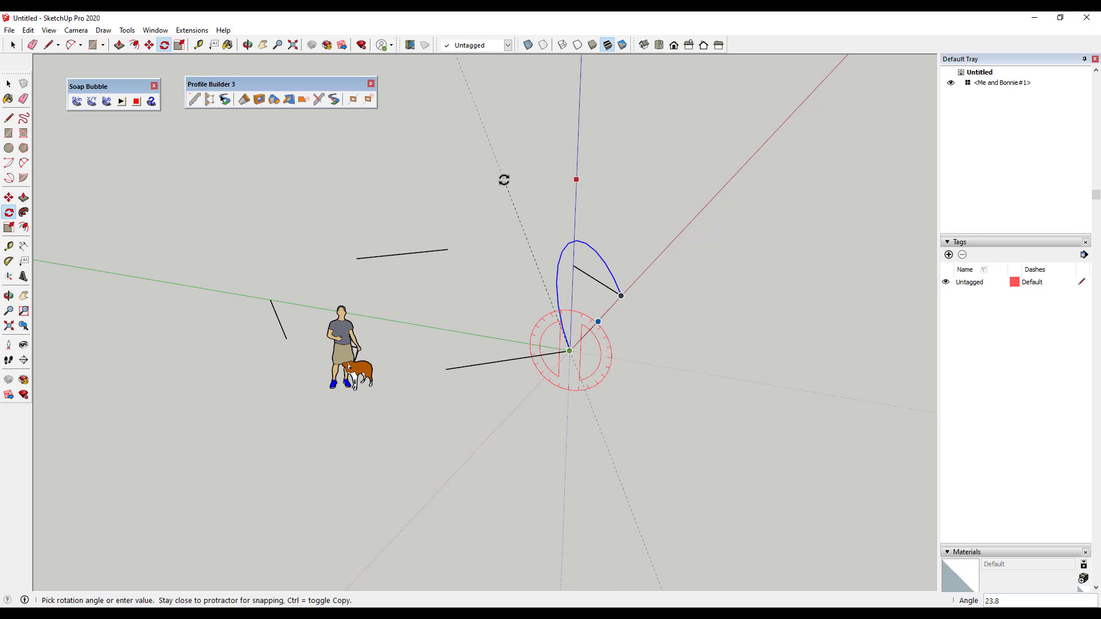
key("Return")
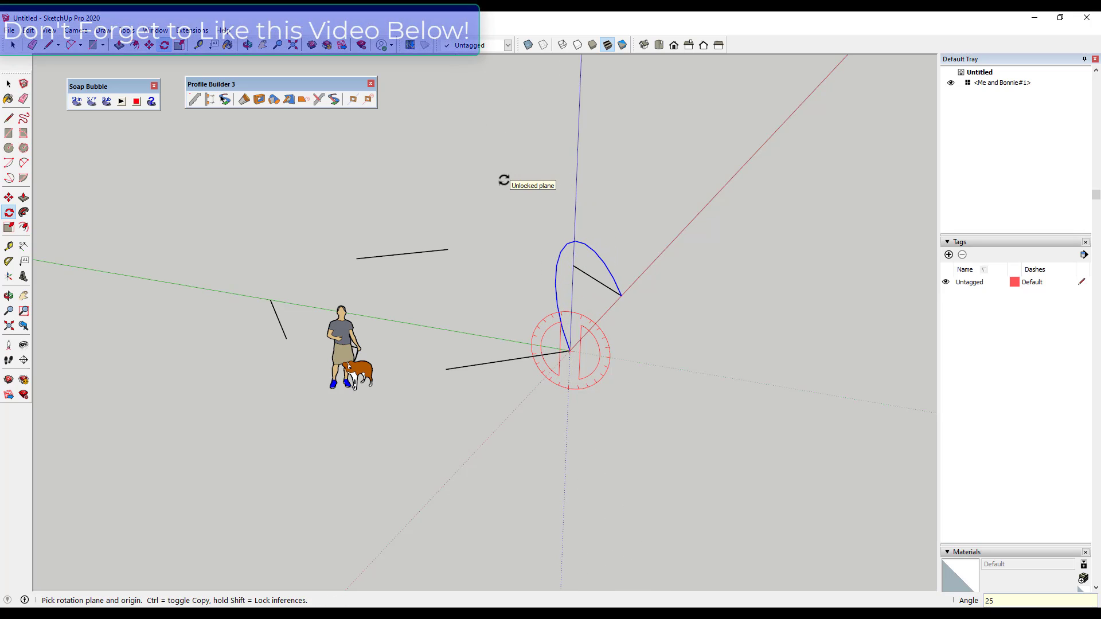
key("space")
Step: Draw a guide line between the midpoints of two opposite perimeter lines
middle_click_drag(505, 269, 411, 385)
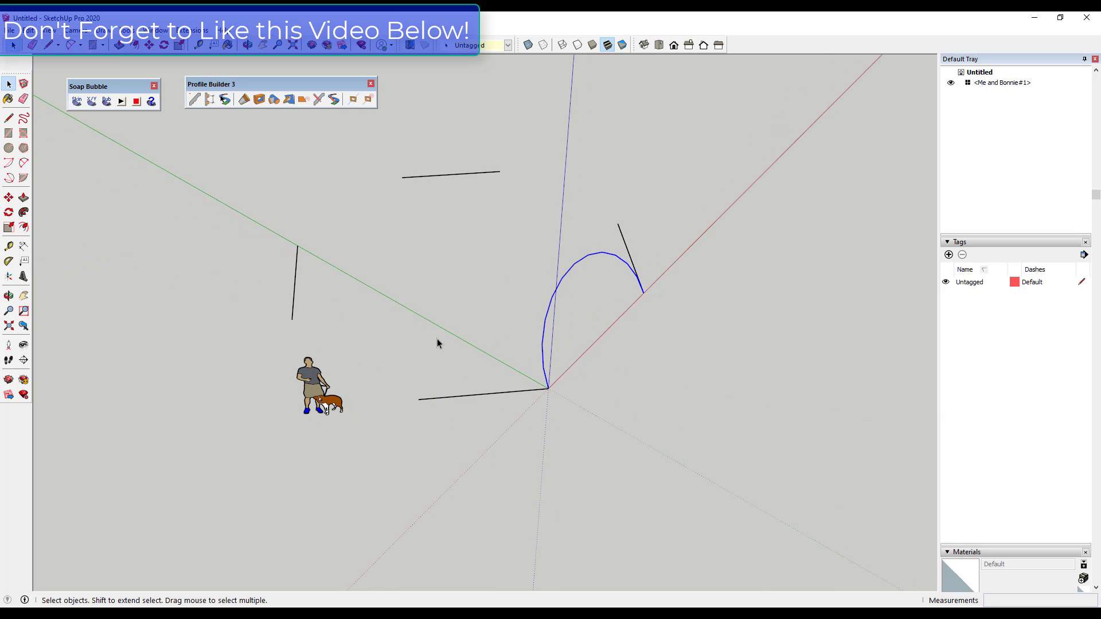
key("l")
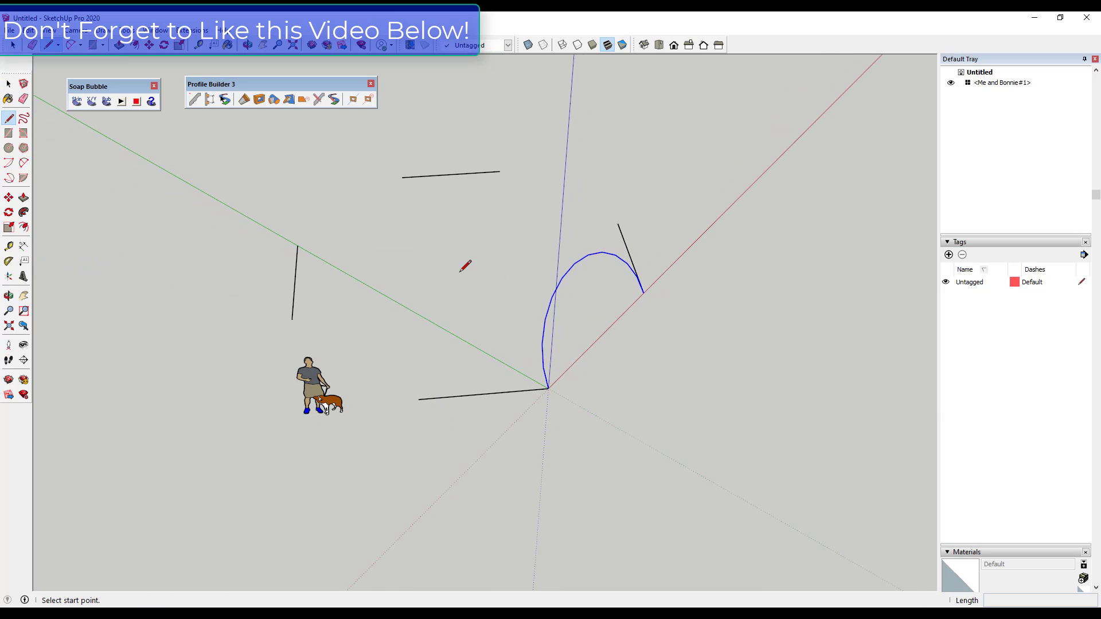
left_click(294, 281)
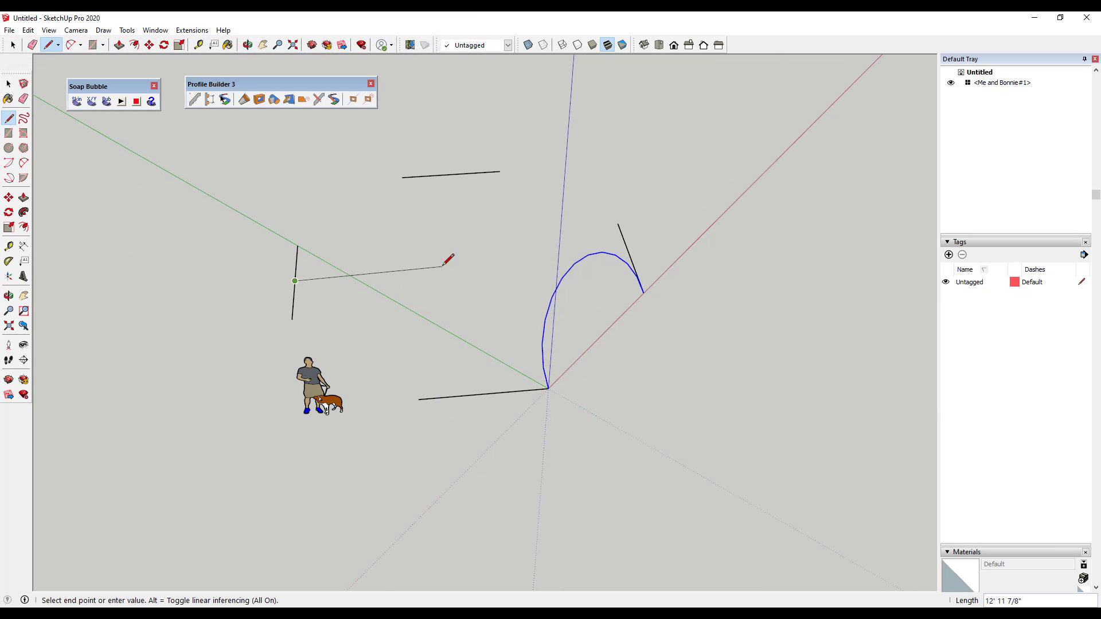
left_click(630, 257)
key("space")
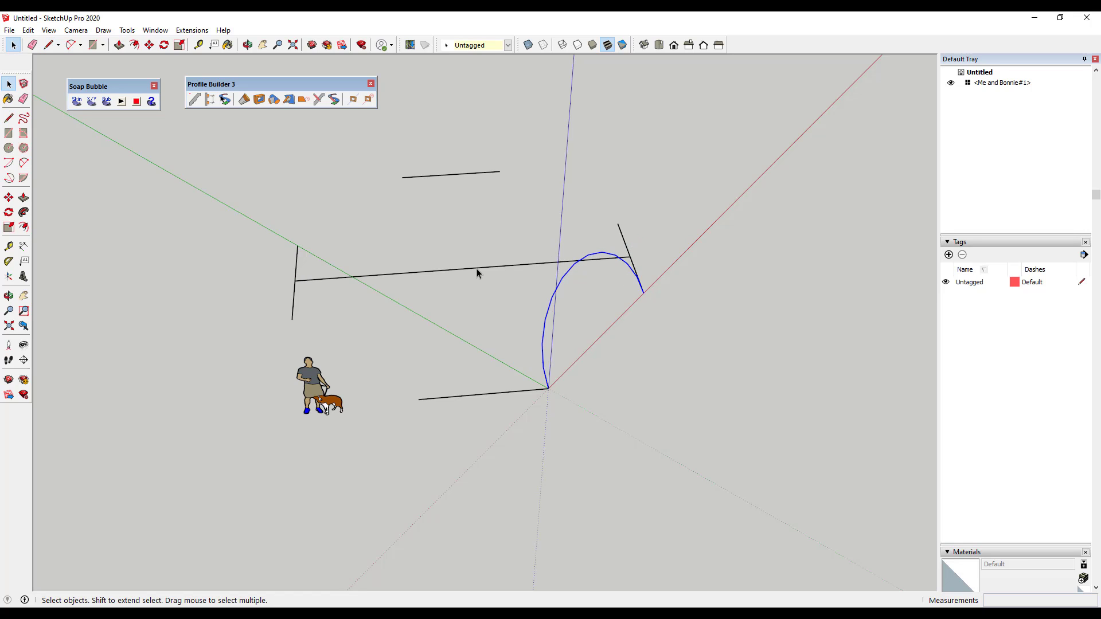
Step: Rotate-copy the tilted arc by 90° about the guide line's midpoint, making three copies
middle_click_drag(556, 290, 453, 268)
key("q")
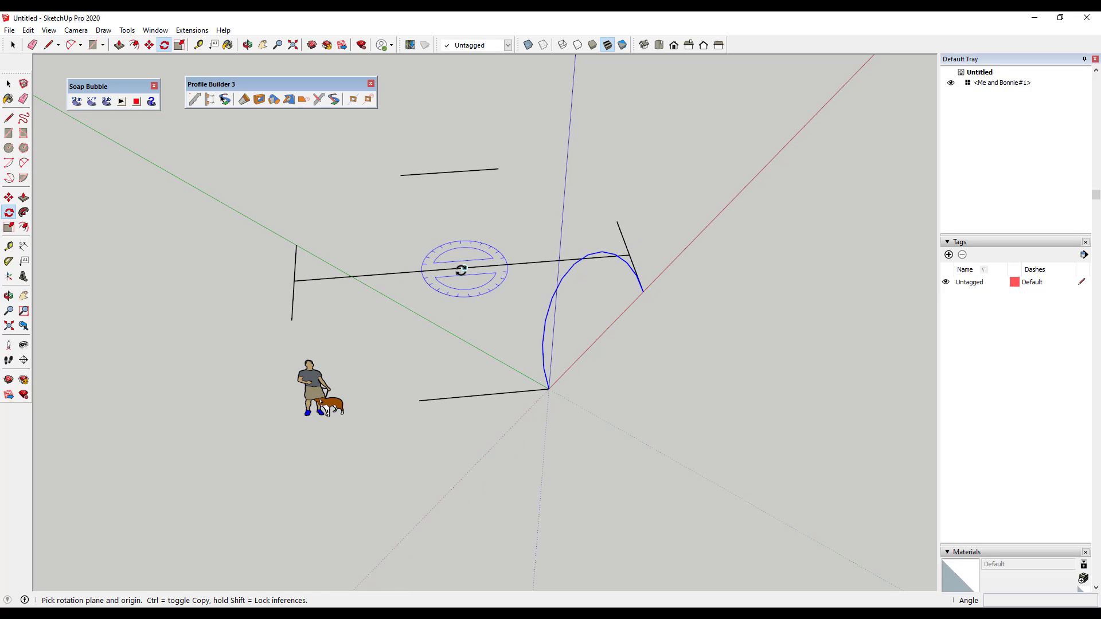
left_click(463, 268)
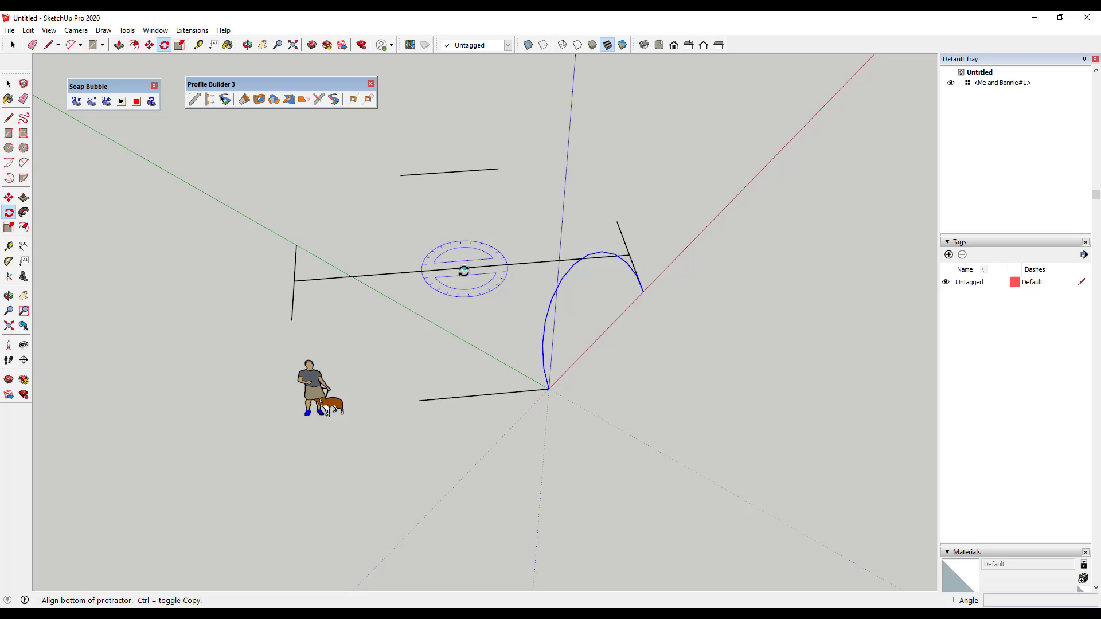
left_click(643, 293)
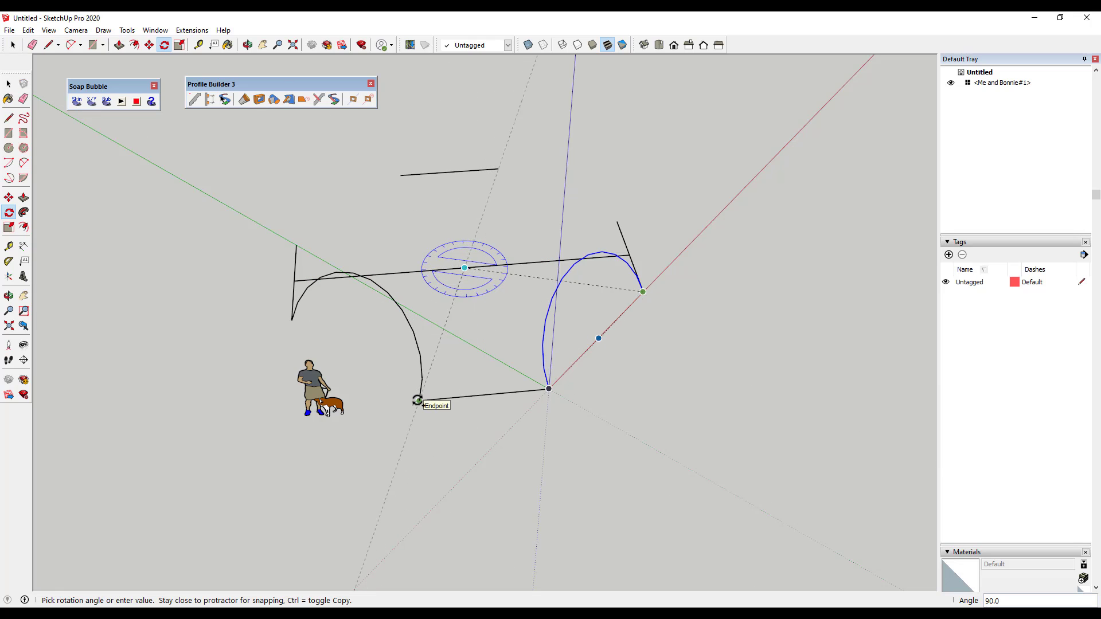
left_click(418, 400)
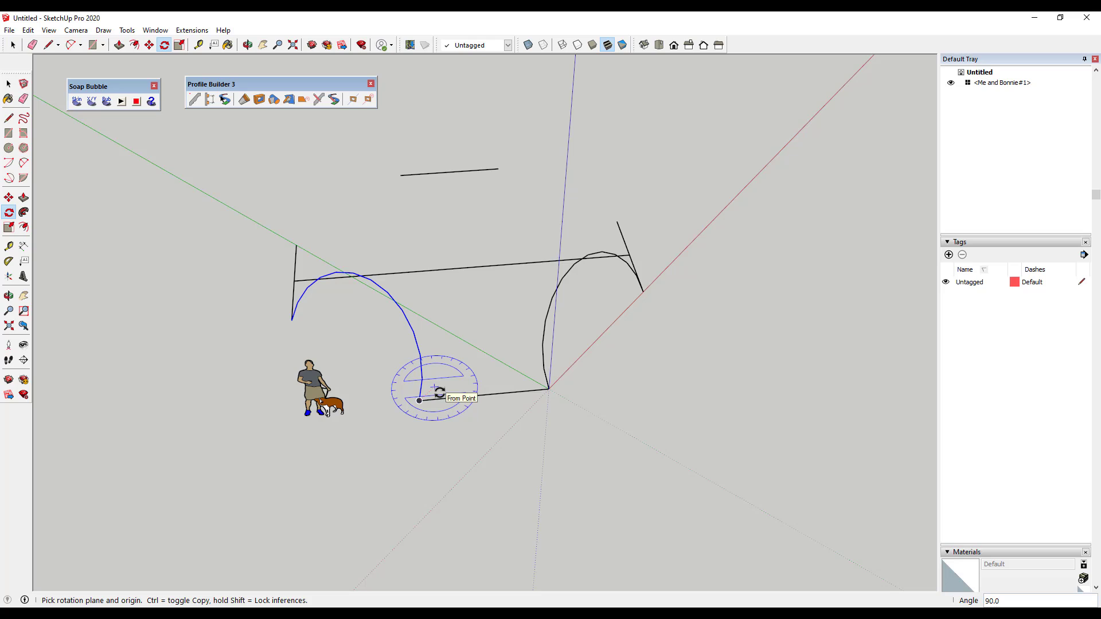
type("*3")
key("Return")
key("space")
Step: Erase the guide line spanning the middle of the frame
mouse_move(533, 341)
middle_mouse_down()
mouse_move(344, 190)
mouse_move(428, 248)
middle_mouse_up()
key("e")
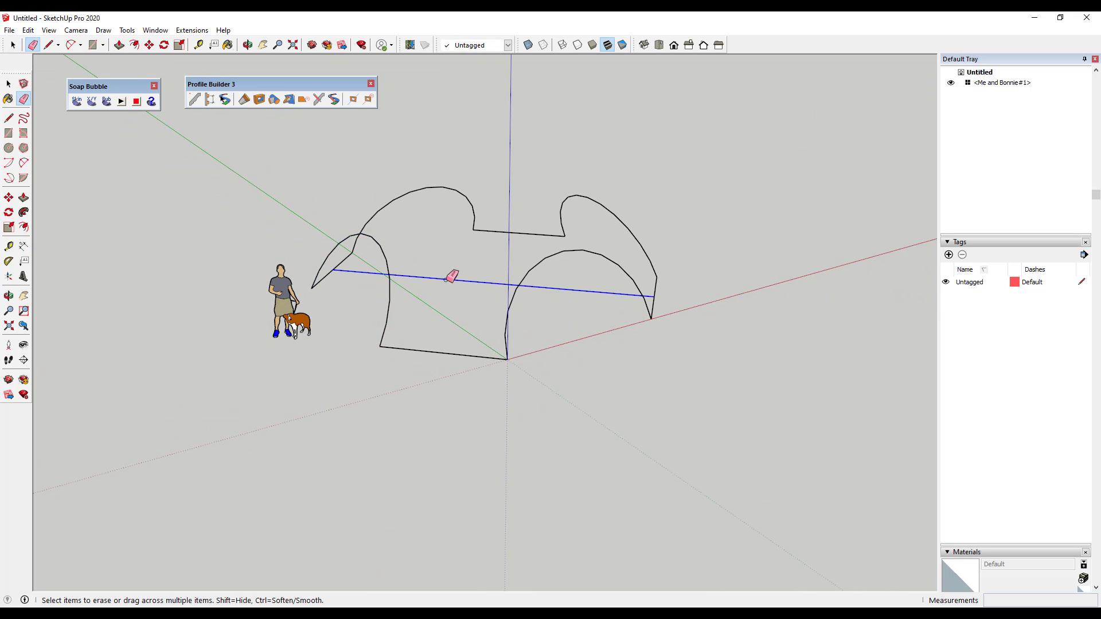
left_click(451, 276)
Step: Select all four arcs and scale them down vertically to lower their height slightly, leaving their feet on the ground
middle_click_drag(504, 278, 371, 363)
left_click_drag(341, 251, 538, 256)
middle_click_drag(537, 256, 505, 192)
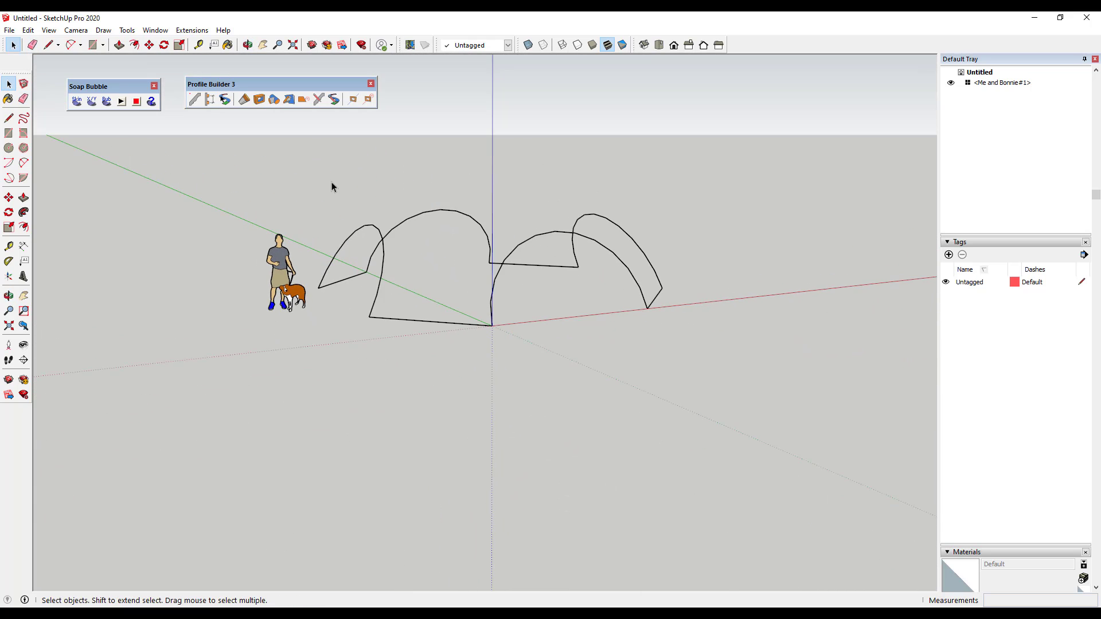
left_click_drag(331, 180, 654, 239)
left_click_drag(344, 240, 332, 243)
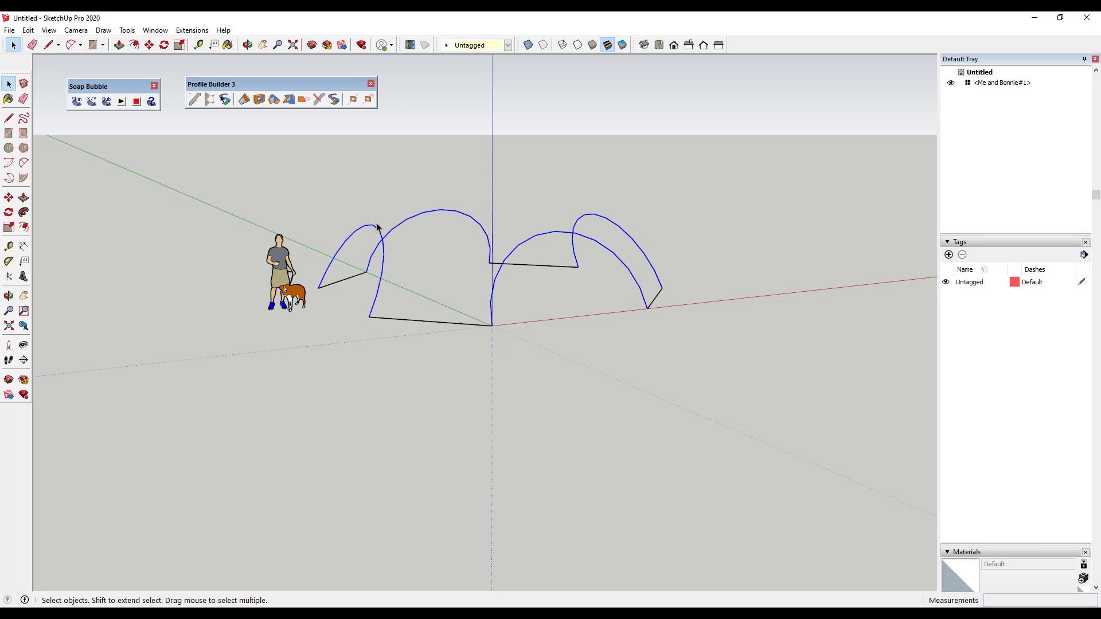
key("s")
left_click_drag(491, 214, 492, 237)
key("space")
middle_click_drag(579, 275, 571, 278)
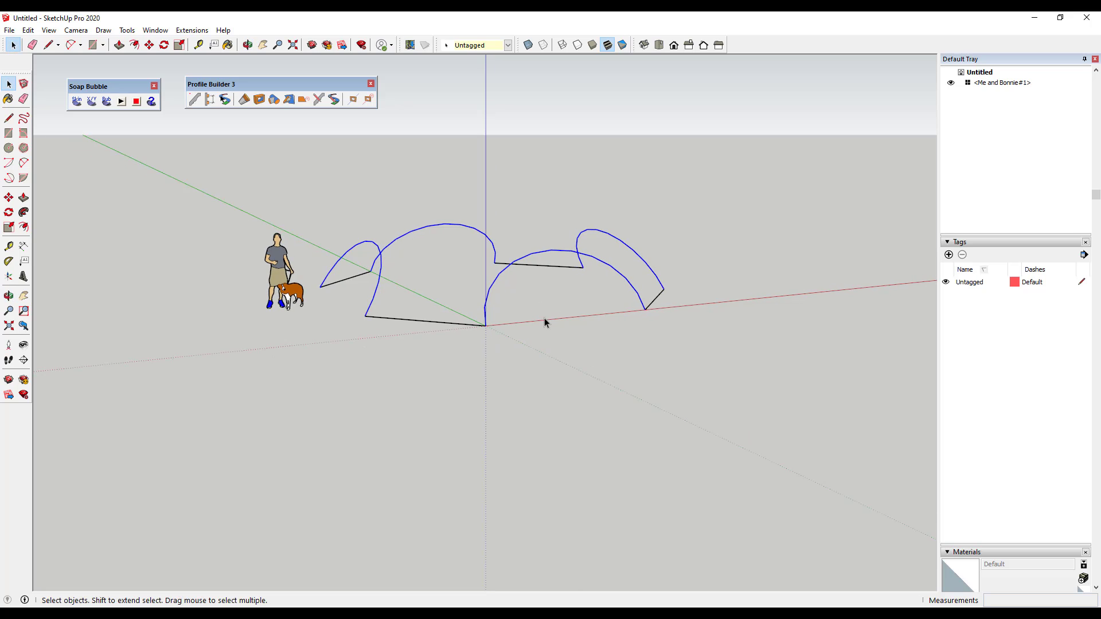
left_click(546, 318)
Step: Display the Curviloft toolbar
middle_click_drag(578, 336, 449, 512)
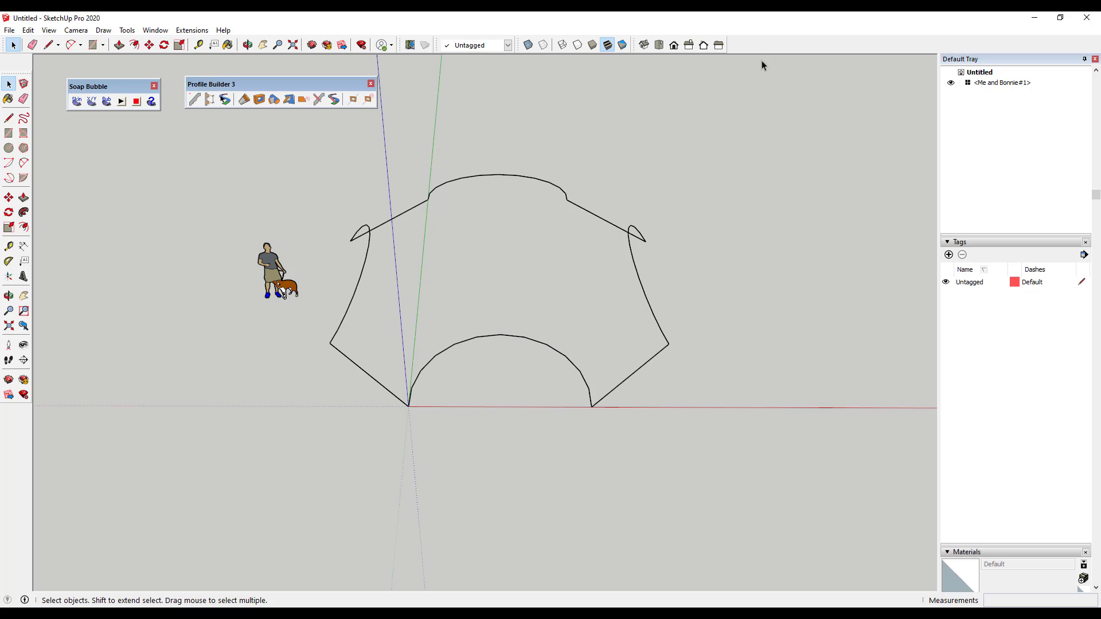
right_click(768, 40)
left_click(816, 106)
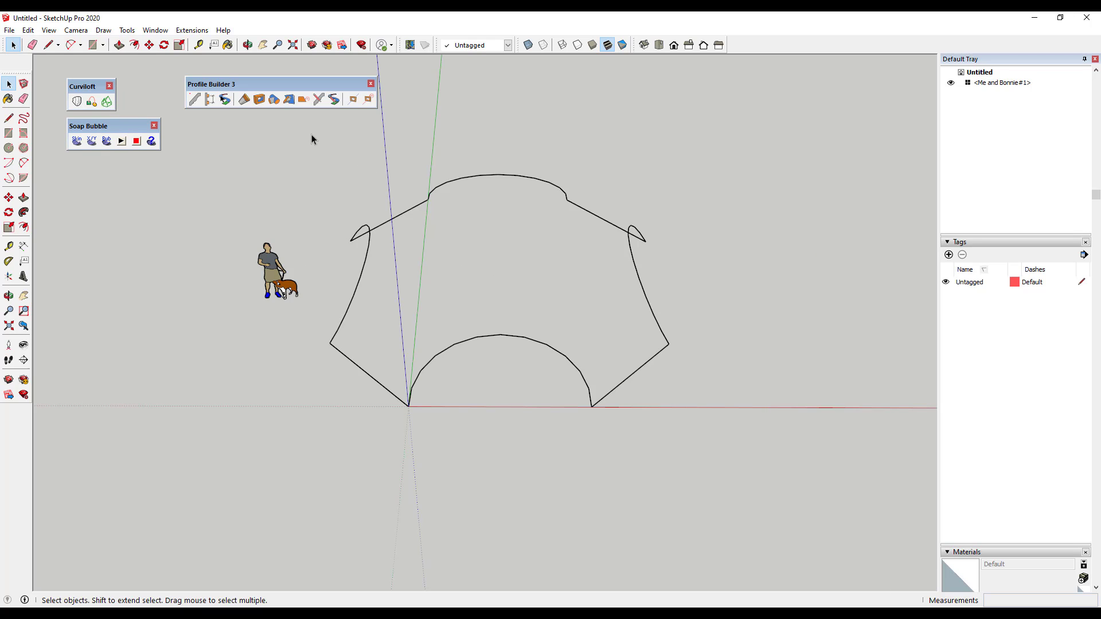
Step: Select the whole frame outline and generate a surface over it with Curviloft's skinning command
left_click_drag(311, 134, 710, 475)
left_click(106, 102)
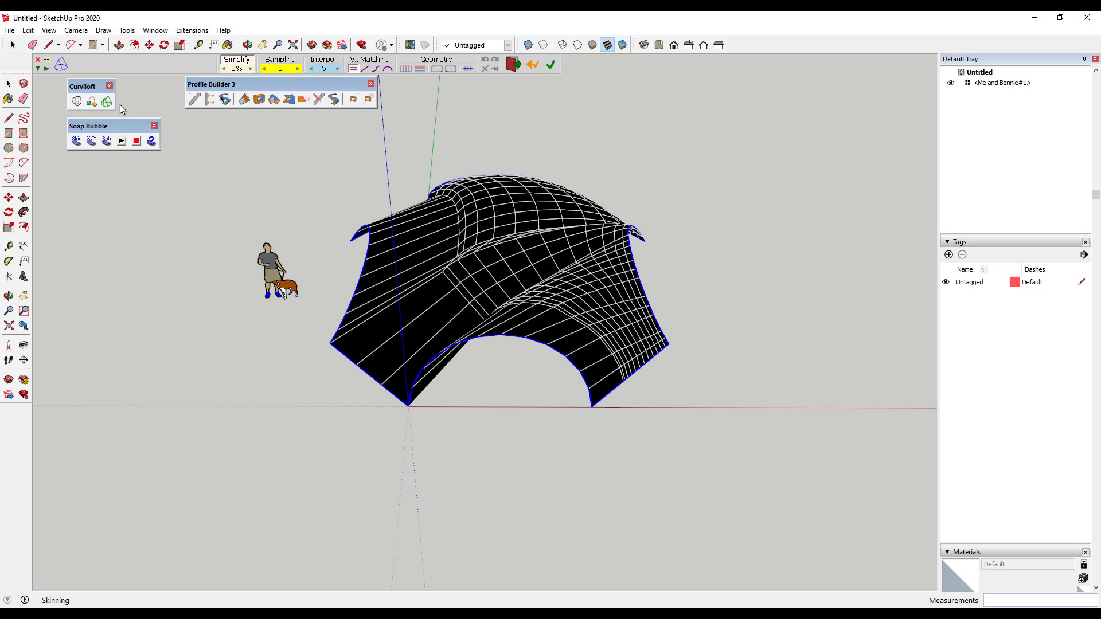
middle_click_drag(588, 279, 583, 441)
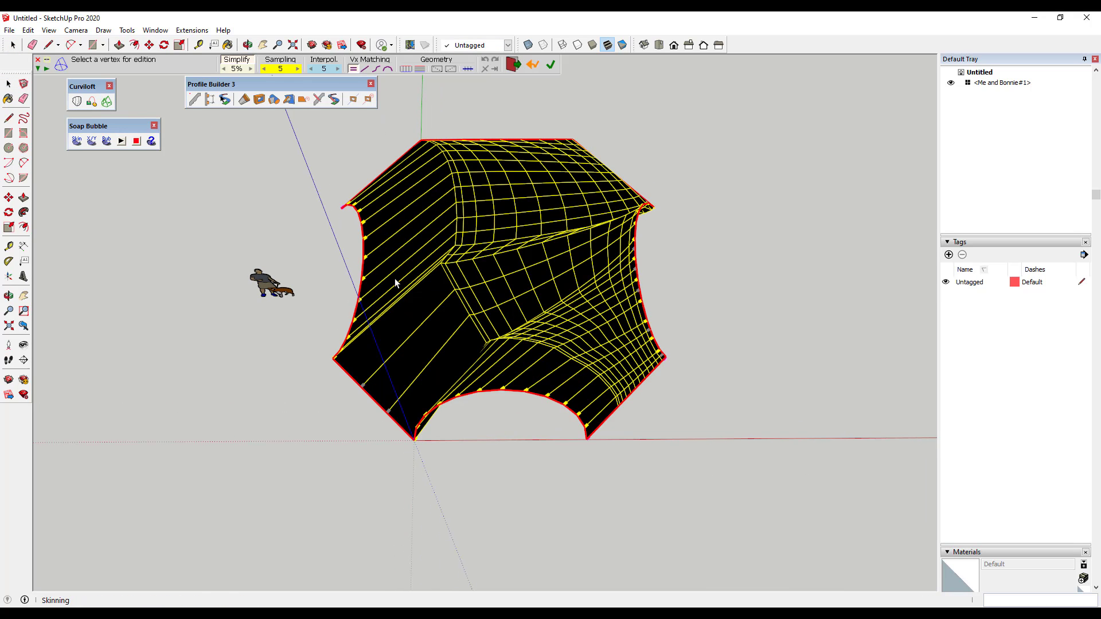
middle_click_drag(395, 278, 582, 336)
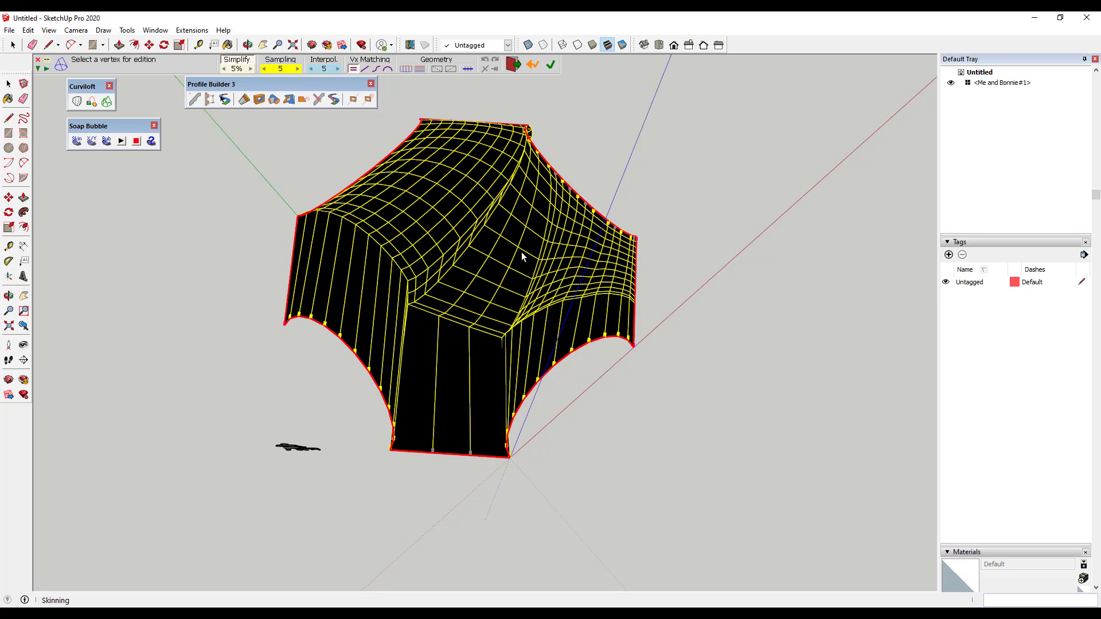
key("Return")
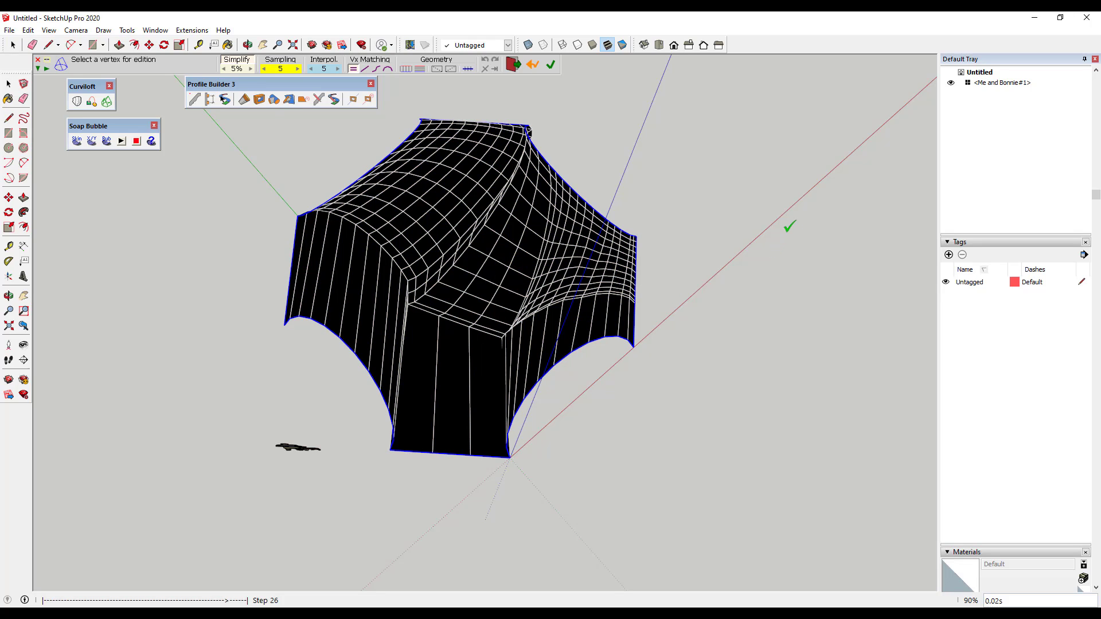
middle_click_drag(710, 364, 565, 321)
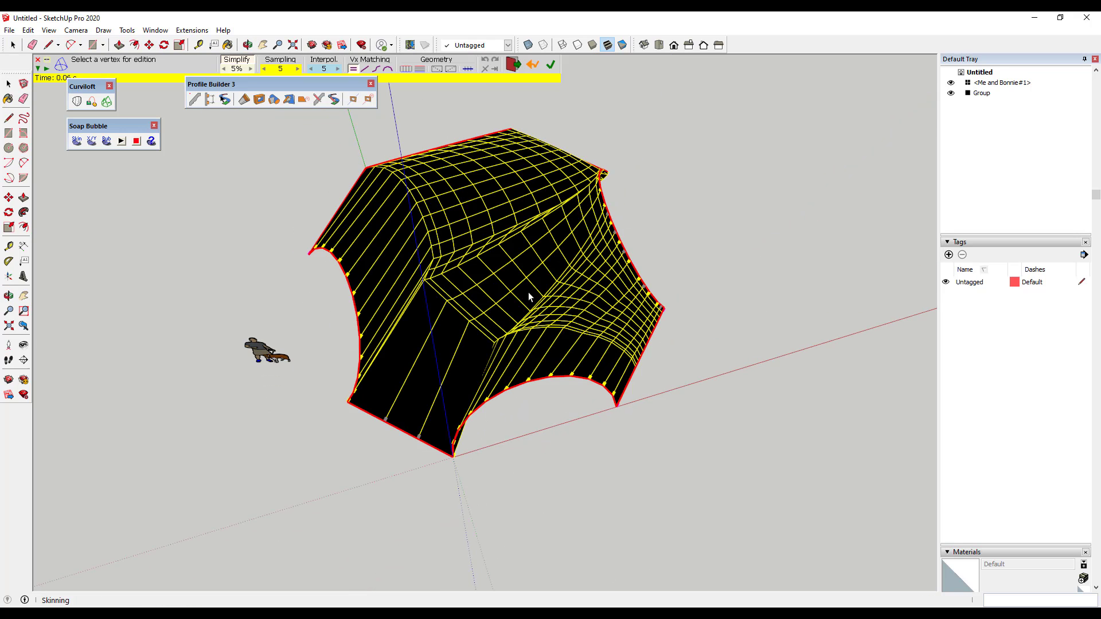
mouse_move(528, 295)
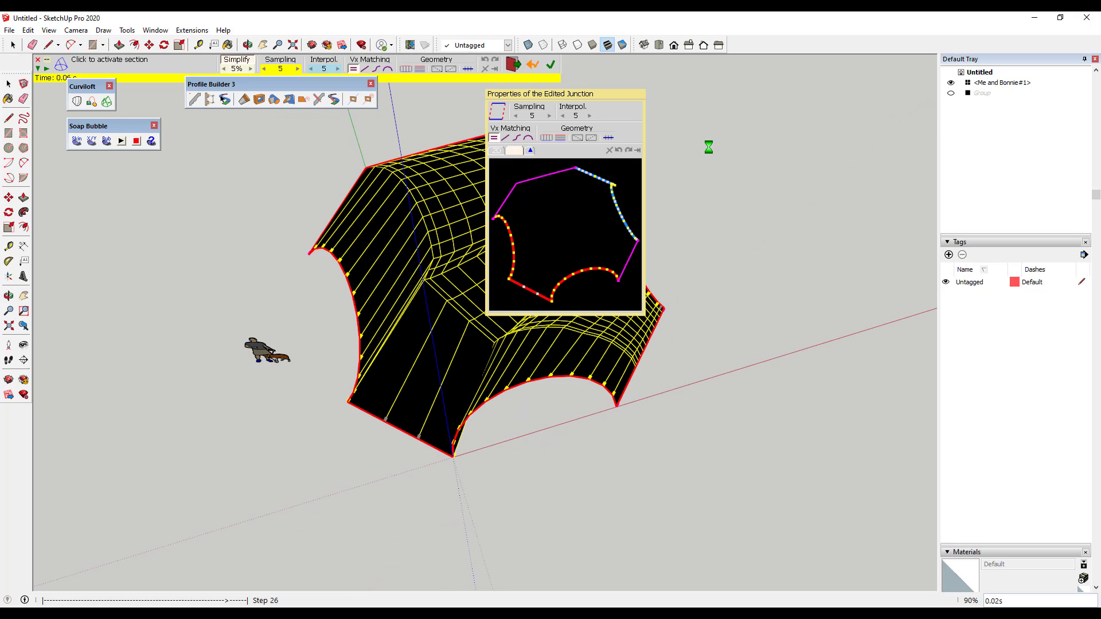
left_click(711, 310)
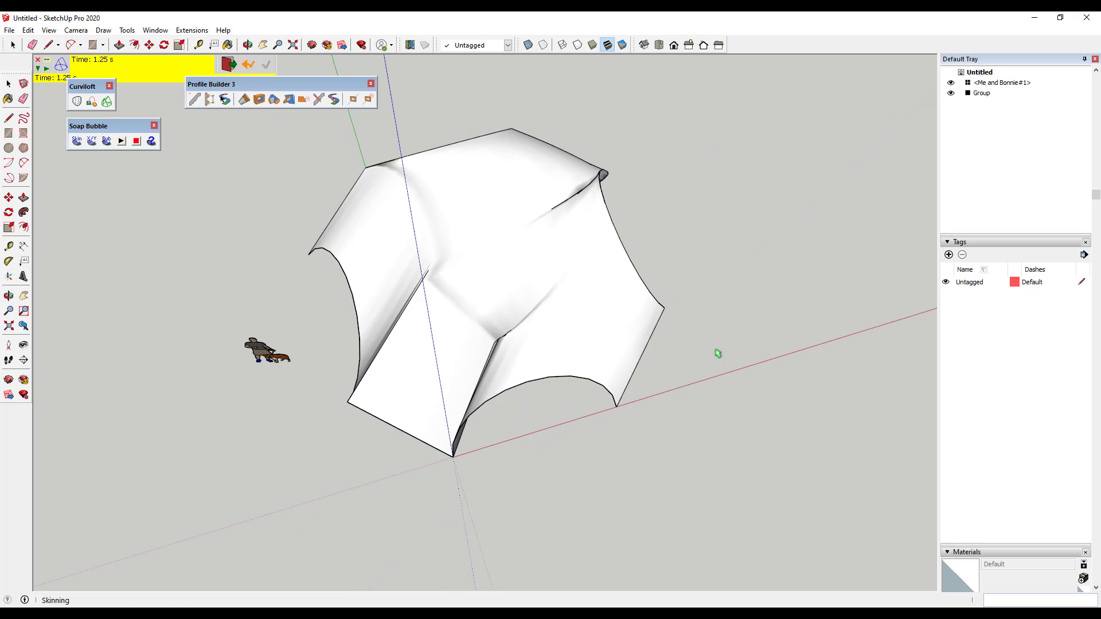
Step: Delete the Curviloft skin group from the frame
key("space")
left_click(459, 267)
key("Delete")
Step: Close the Curviloft toolbar and move the Soap Bubble toolbar up into its place
middle_click_drag(559, 422, 402, 197)
left_click(109, 86)
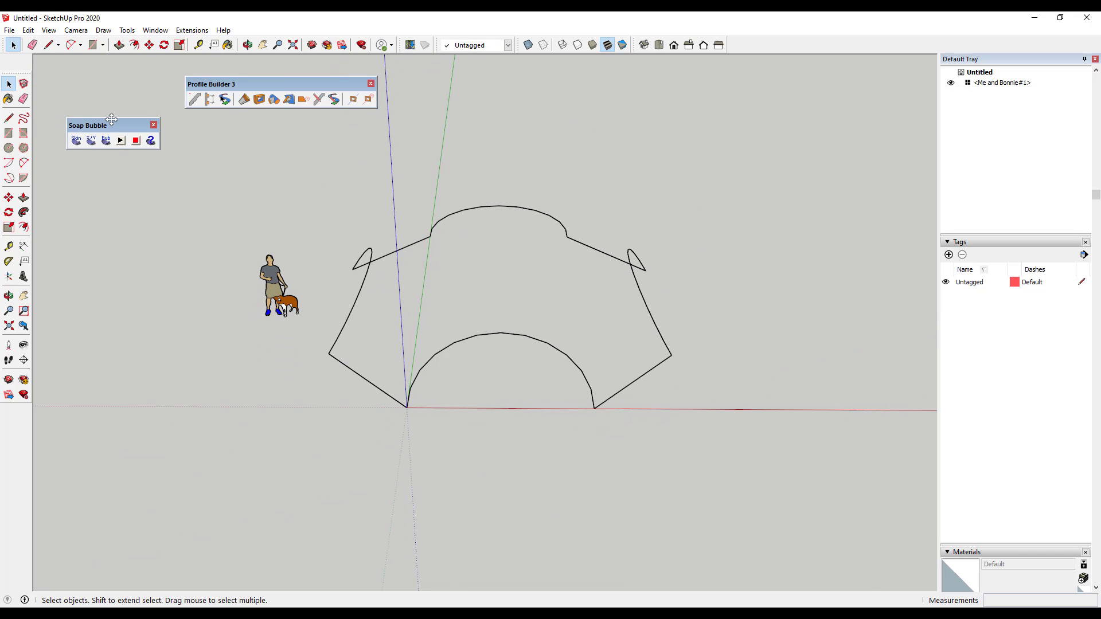
left_click_drag(109, 125, 105, 85)
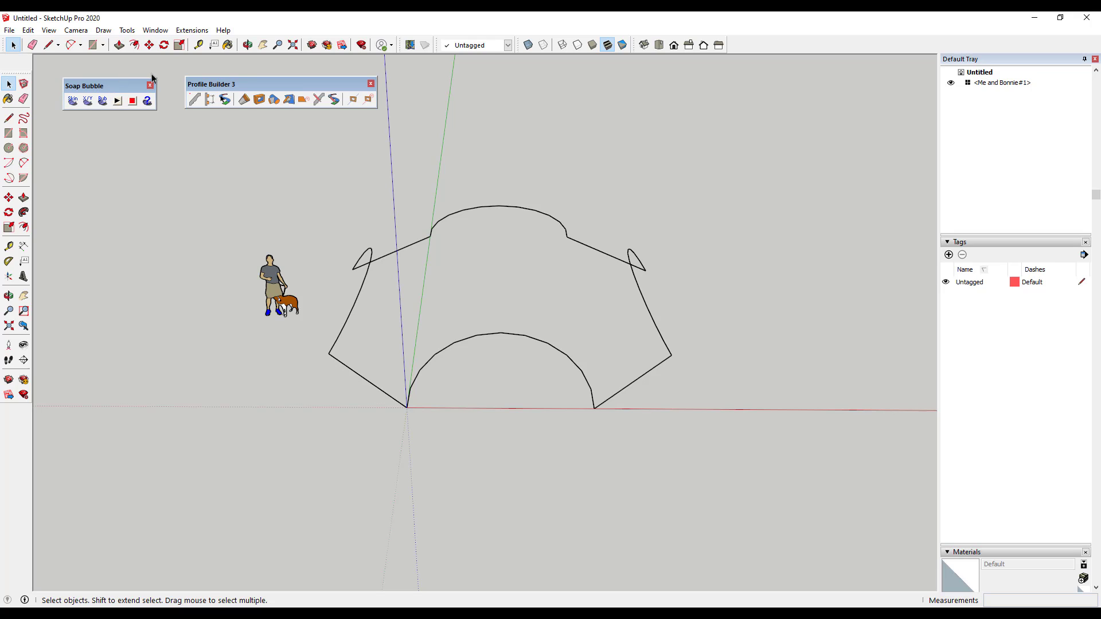
Step: Select the whole frame outline and generate a Soap Bubble skin over it with 20 net divisions
left_click_drag(311, 183, 726, 447)
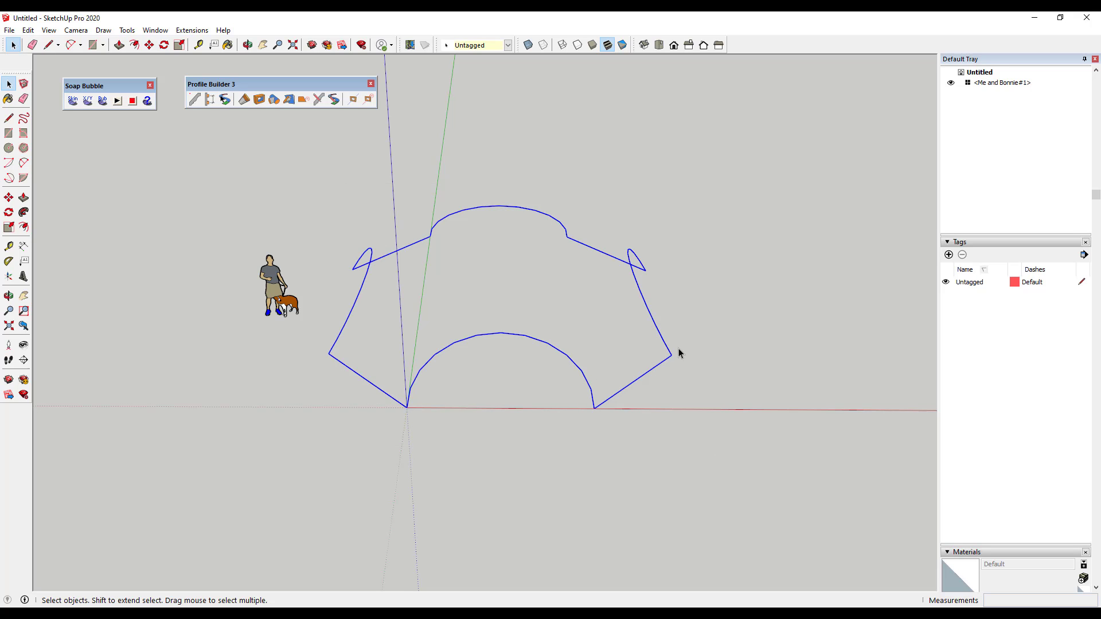
middle_click_drag(678, 349, 571, 278)
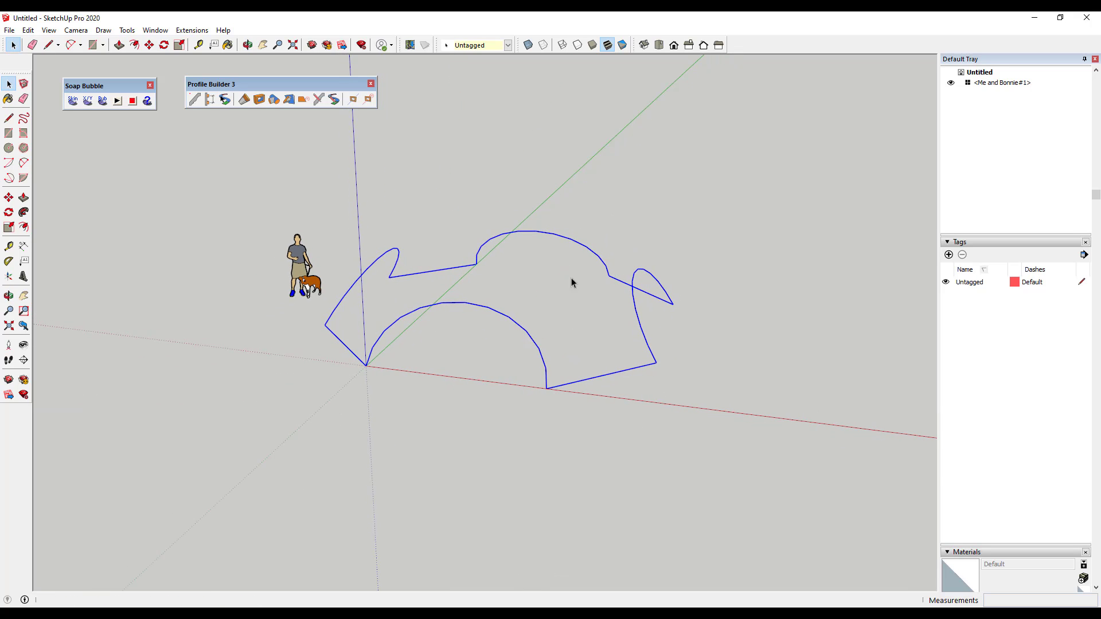
left_click(74, 102)
middle_click_drag(524, 245, 540, 446)
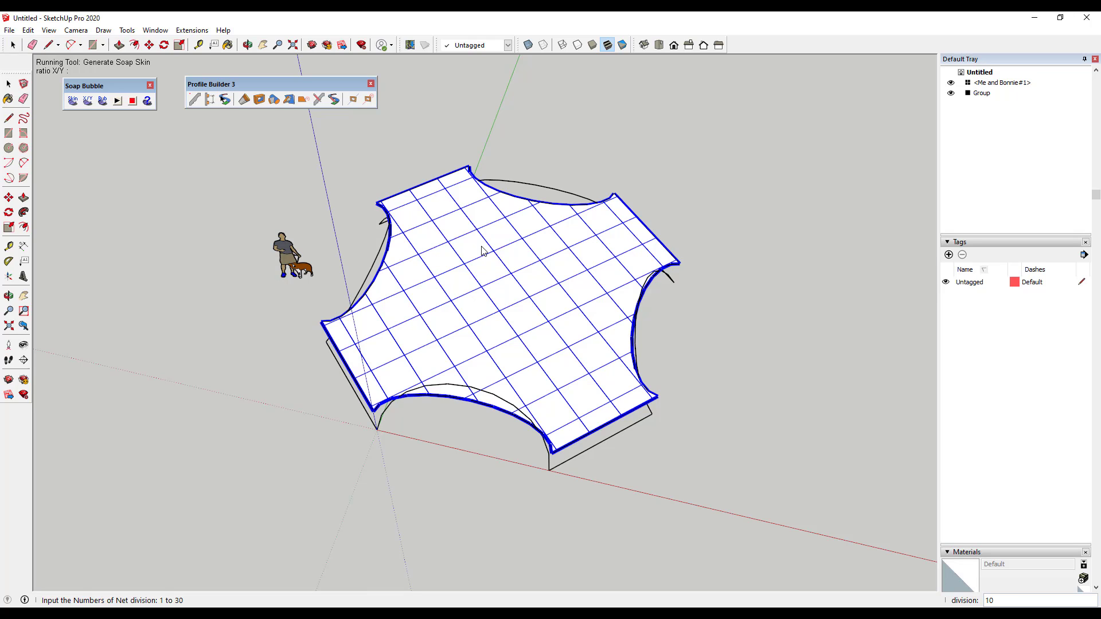
key("Return")
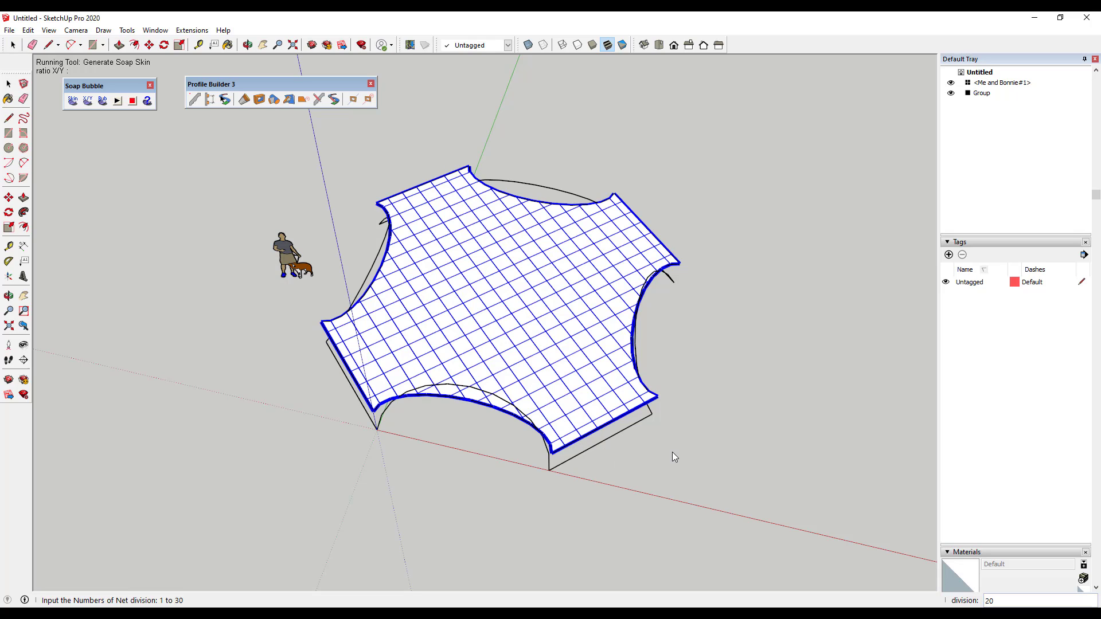
key("Return")
middle_click_drag(465, 502, 652, 377)
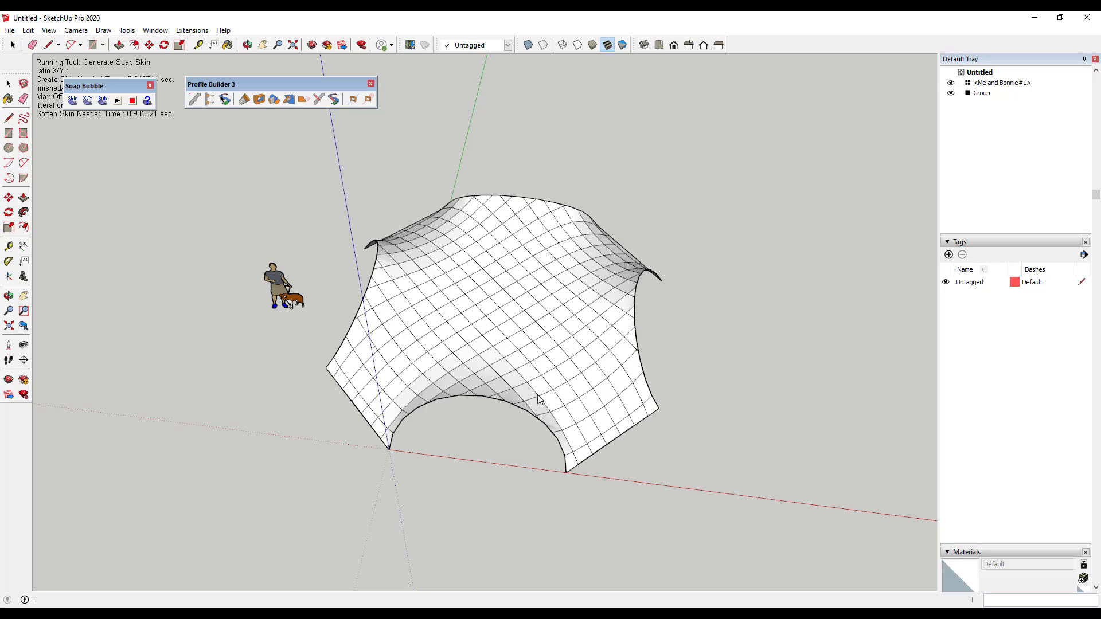
middle_click_drag(539, 400, 495, 307)
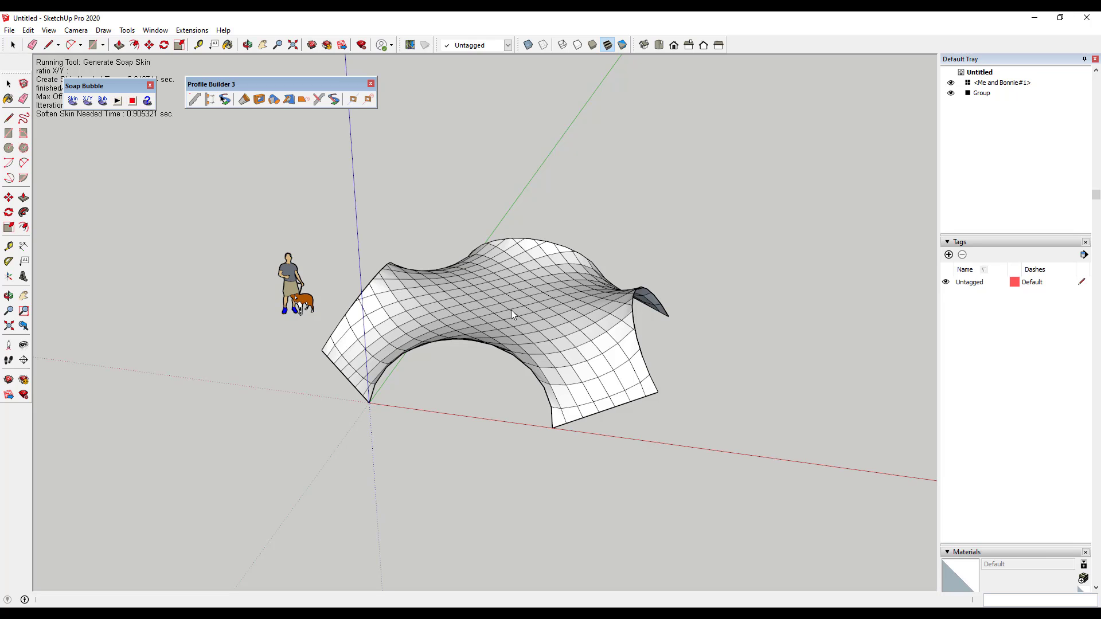
Step: Select the generated skin group and inflate it with Soap Bubble's bubble command at a pressure of 10
key("space")
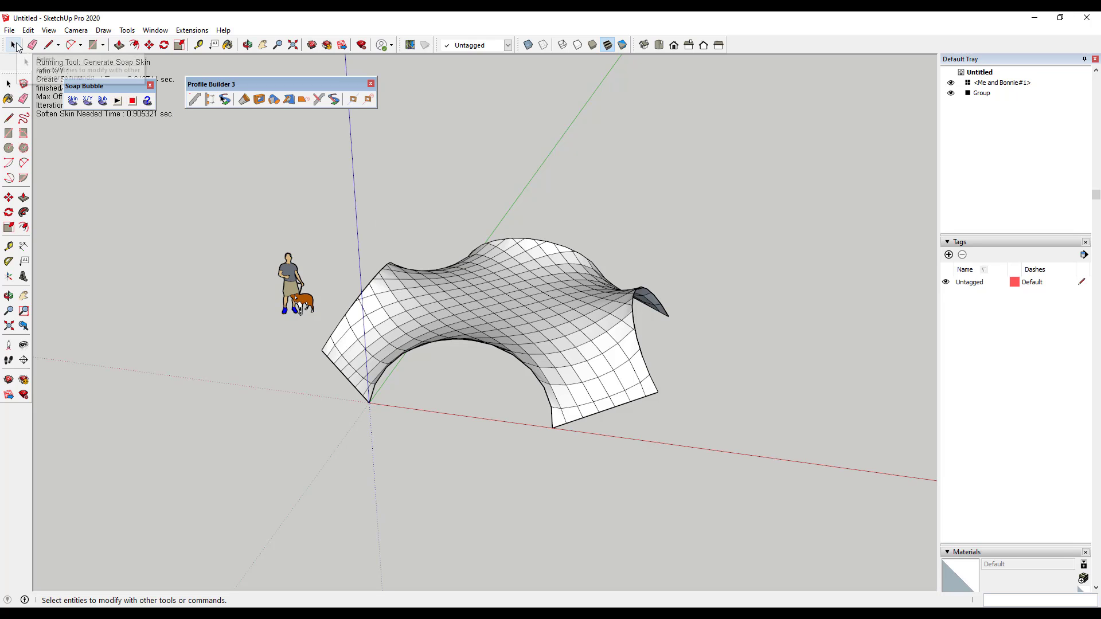
left_click(524, 302)
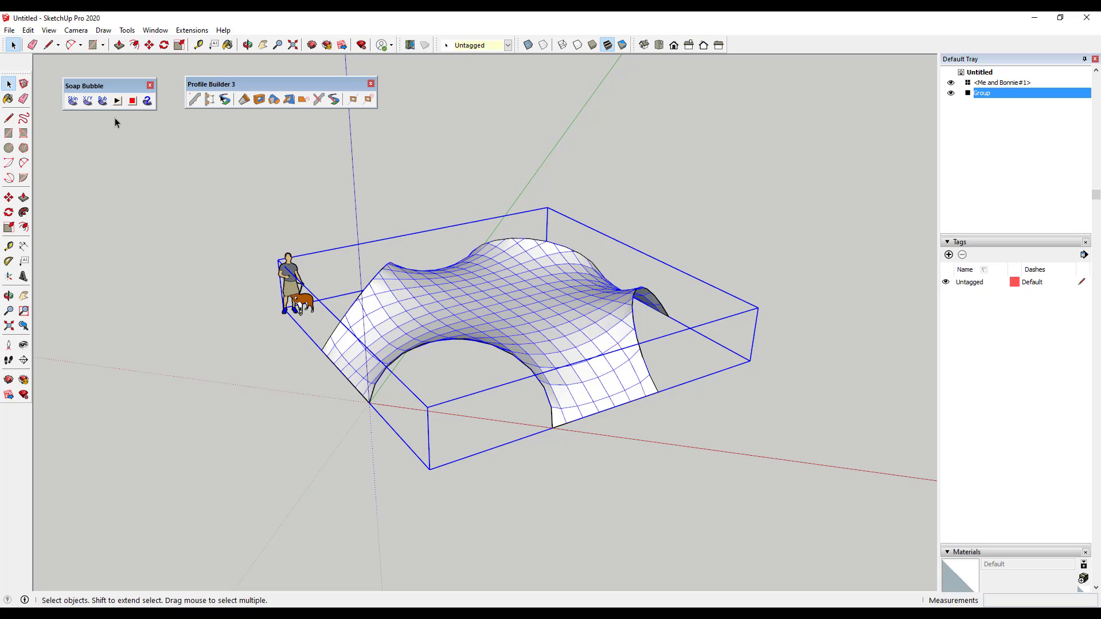
left_click(102, 99)
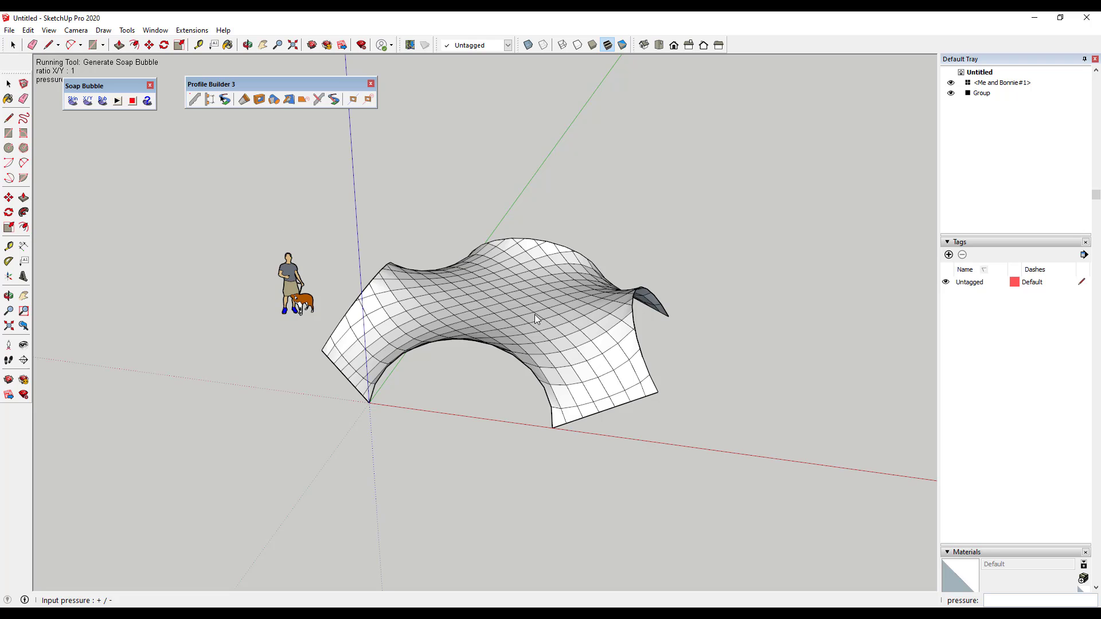
key("Return")
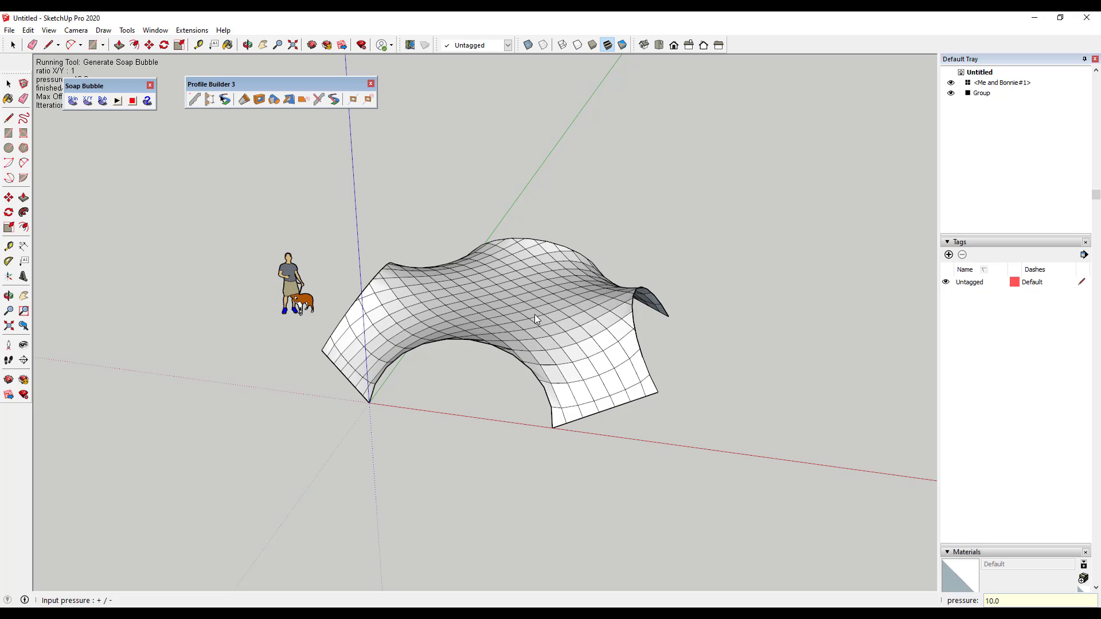
Step: Raise the skin's bubble pressure to 20 and check the inflated canopy
middle_click_drag(489, 399, 510, 303)
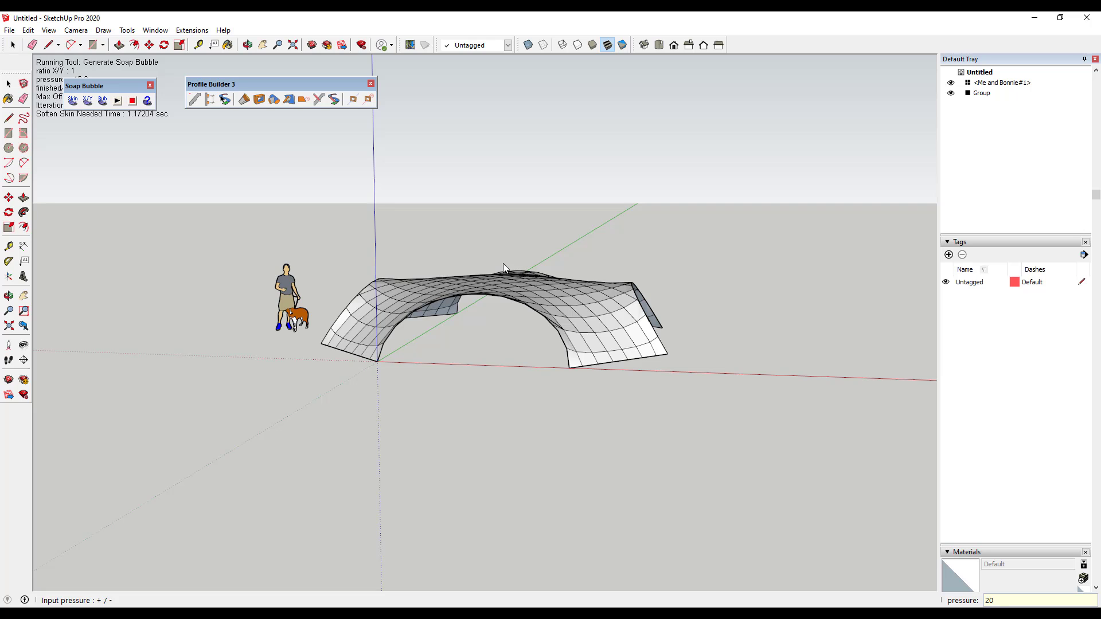
key("Return")
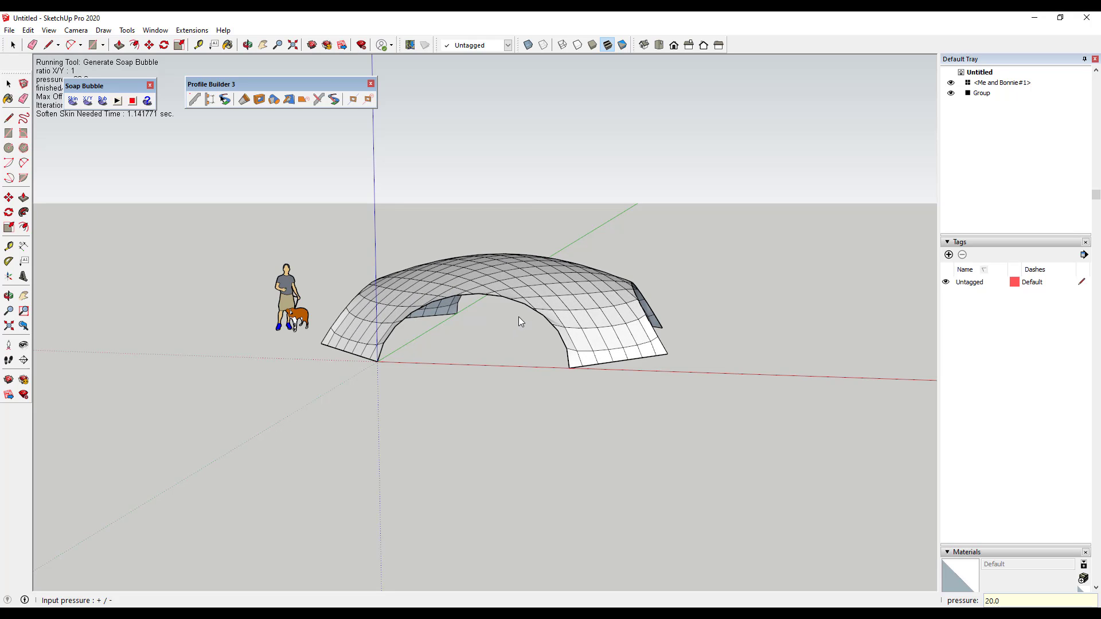
middle_click_drag(520, 321, 508, 430)
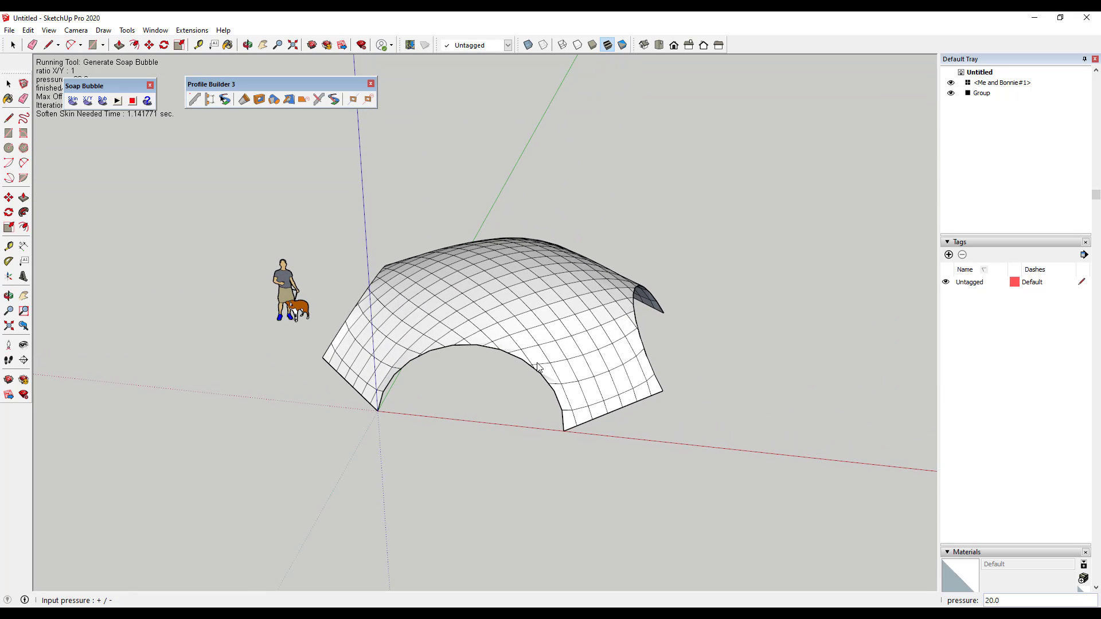
middle_click_drag(538, 367, 658, 441)
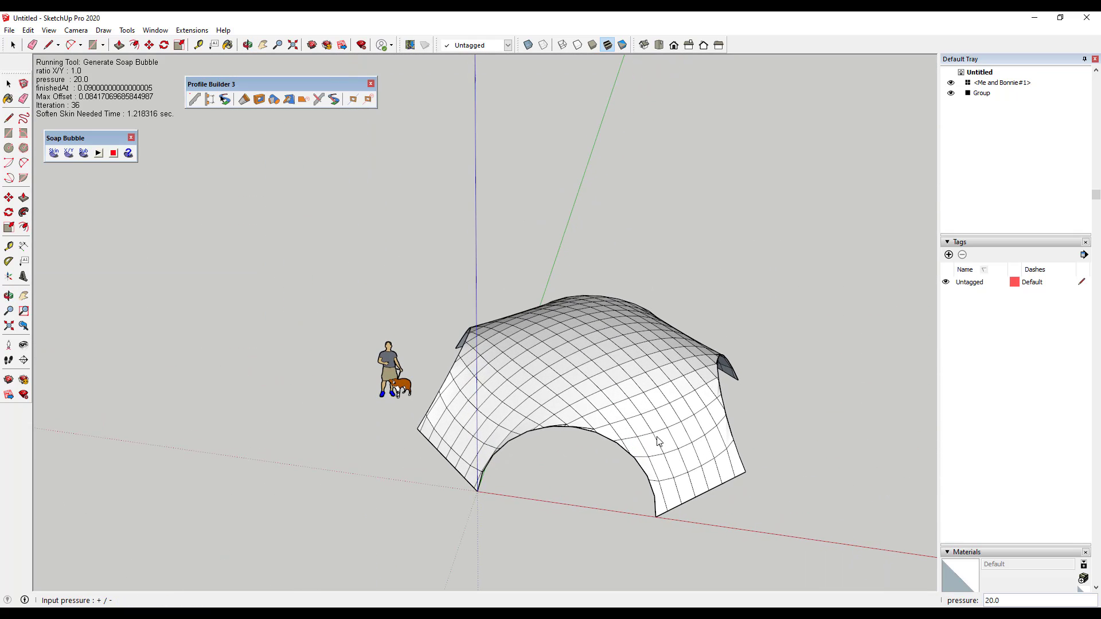
middle_click_drag(567, 421, 651, 428)
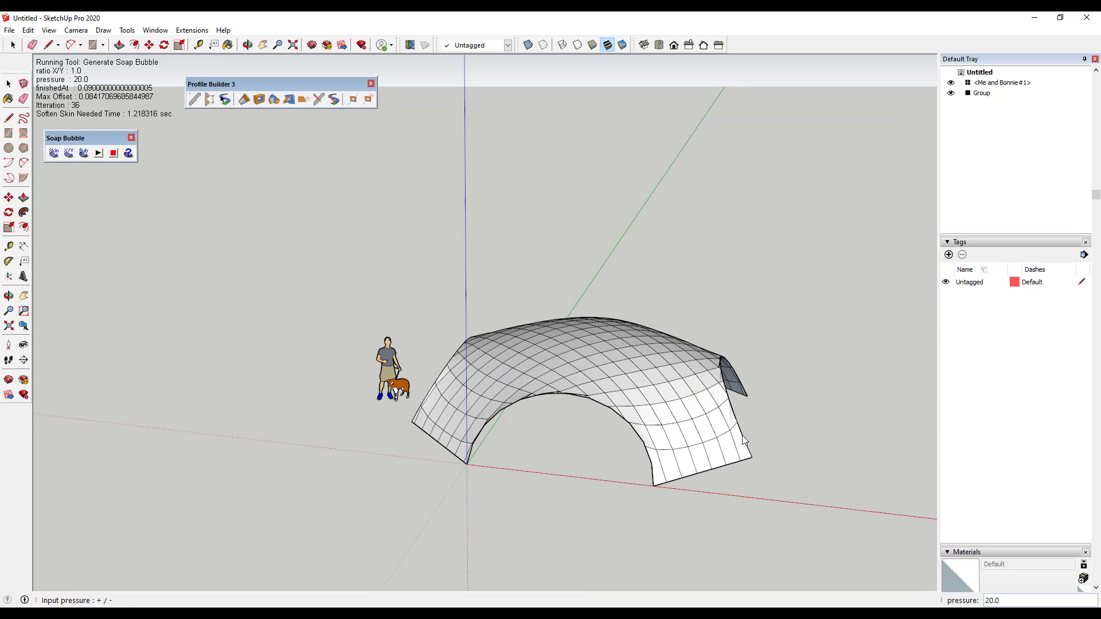
Step: Select the inflated canopy group and set its Soap Bubble X/Y stress ratio to 2
key("space")
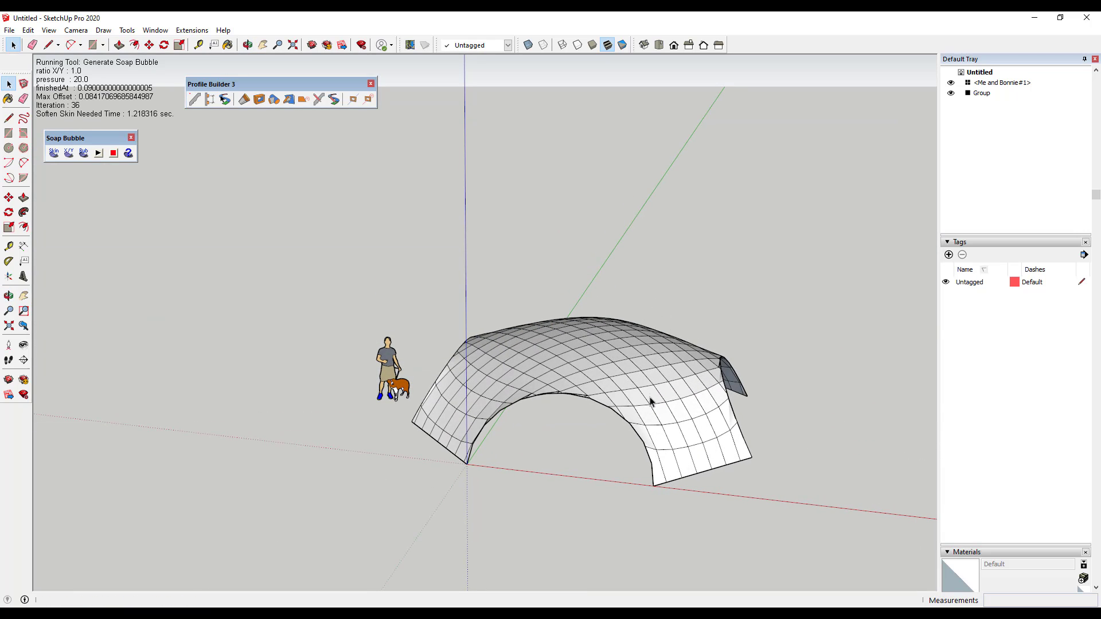
left_click(625, 360)
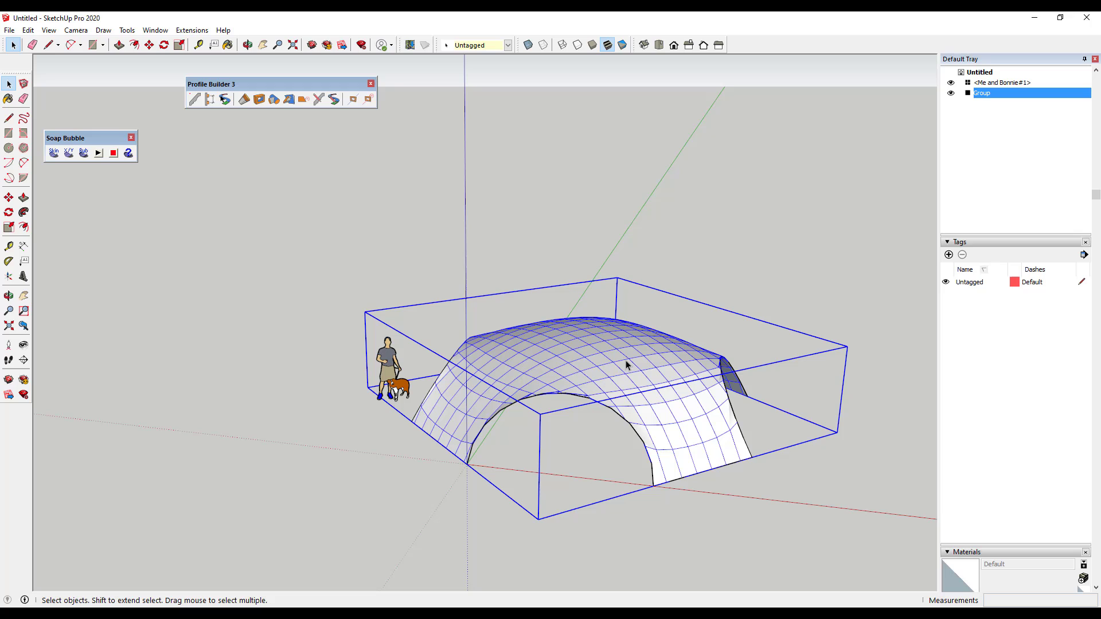
left_click(69, 153)
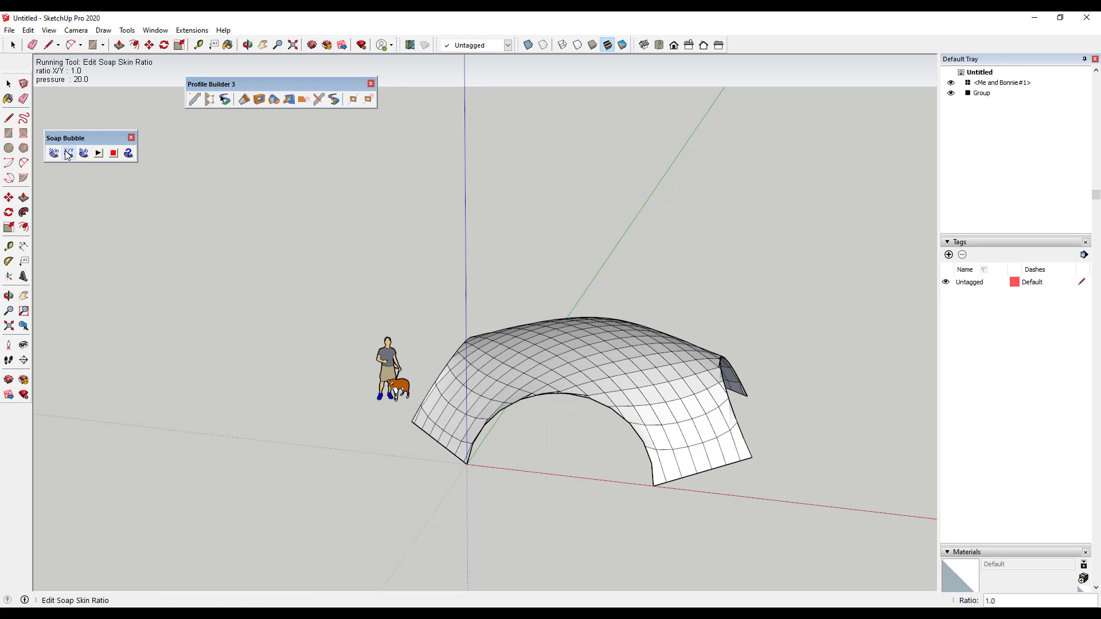
type("2")
key("Return")
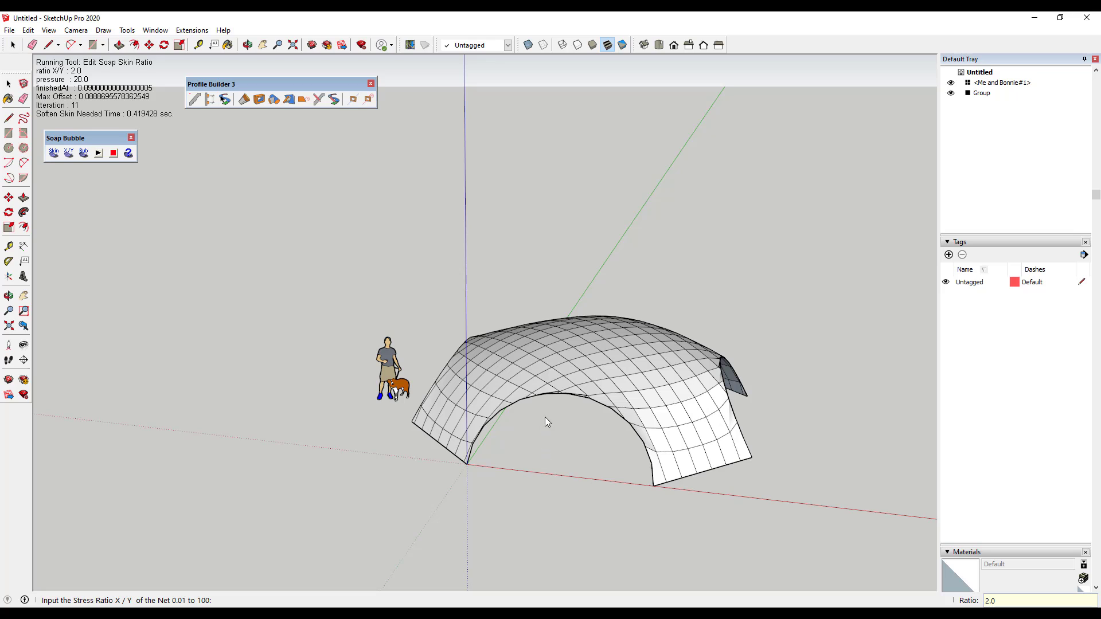
middle_click_drag(723, 443, 687, 428)
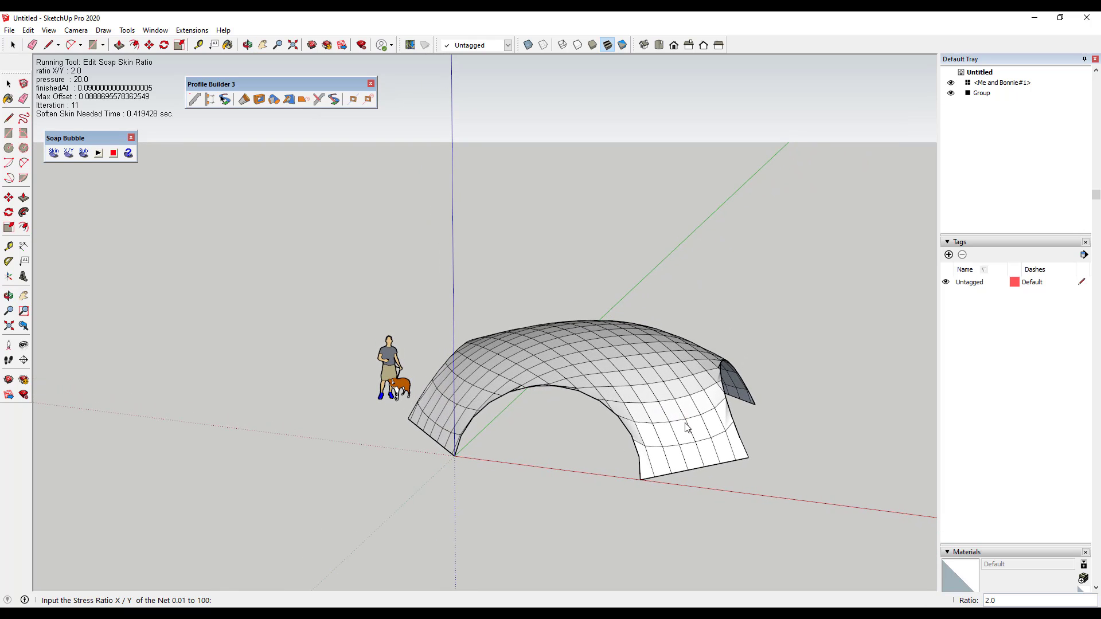
Step: Copy the canopy group along the red axis, placing the duplicate about 56' from the original
key("space")
left_click(652, 406)
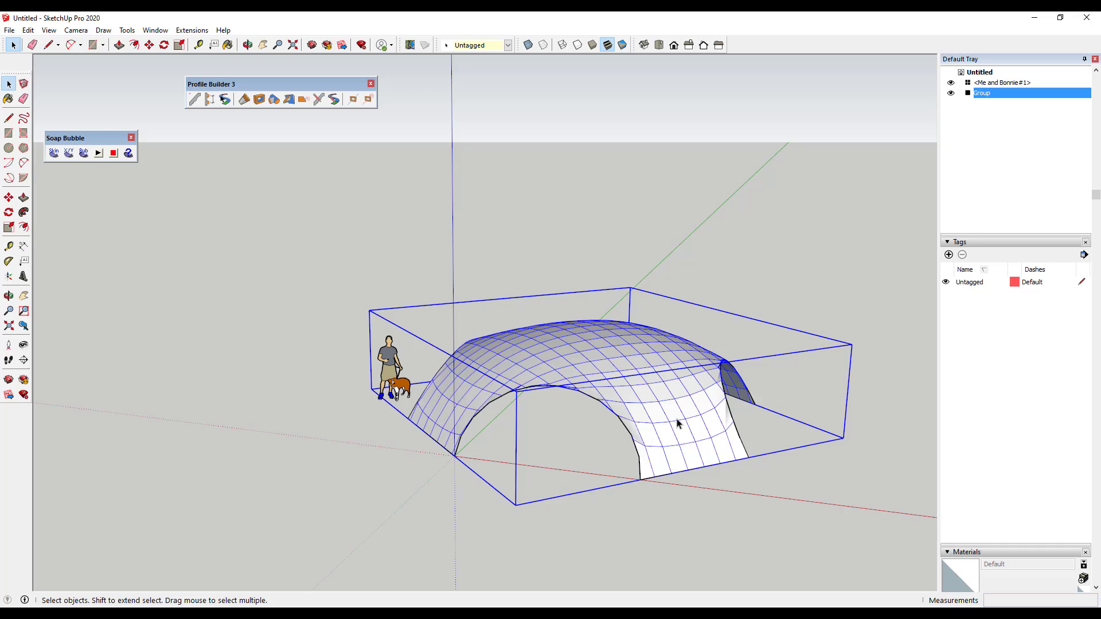
middle_click_drag(677, 423, 634, 455)
scroll(640, 460, "down", 3)
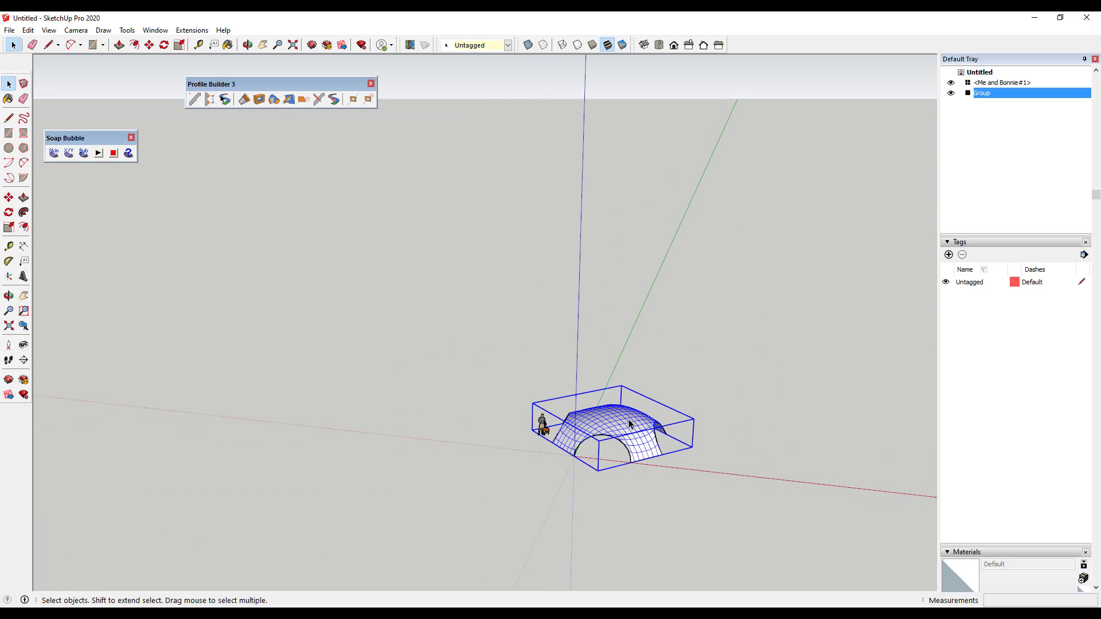
scroll(596, 441, "down", 2)
scroll(553, 459, "up", 2)
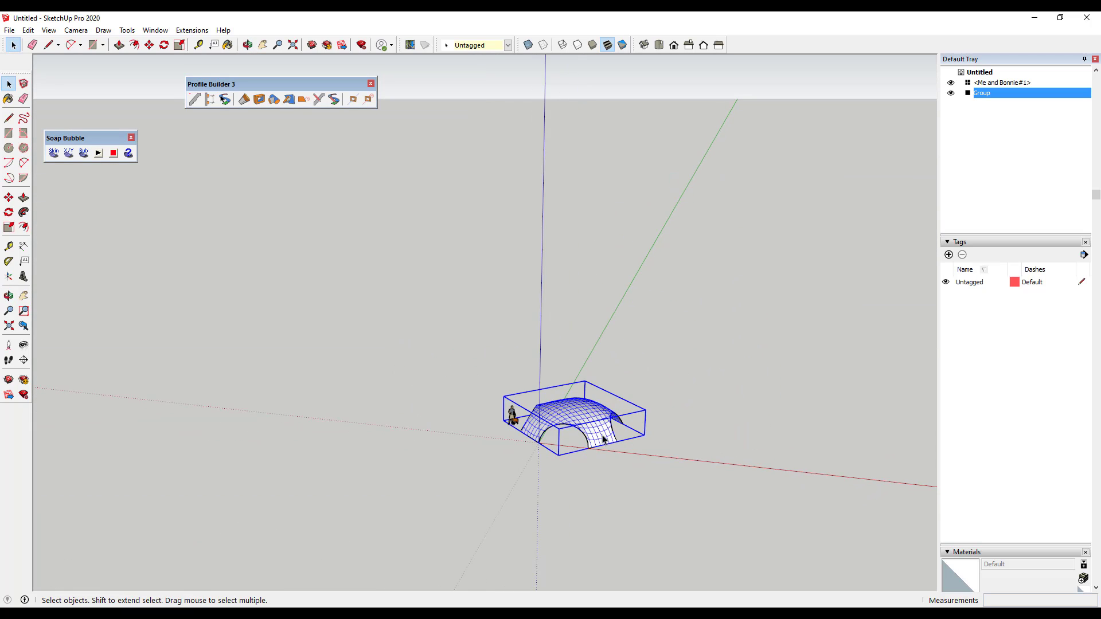
key("m")
left_click(588, 431)
key("ctrl")
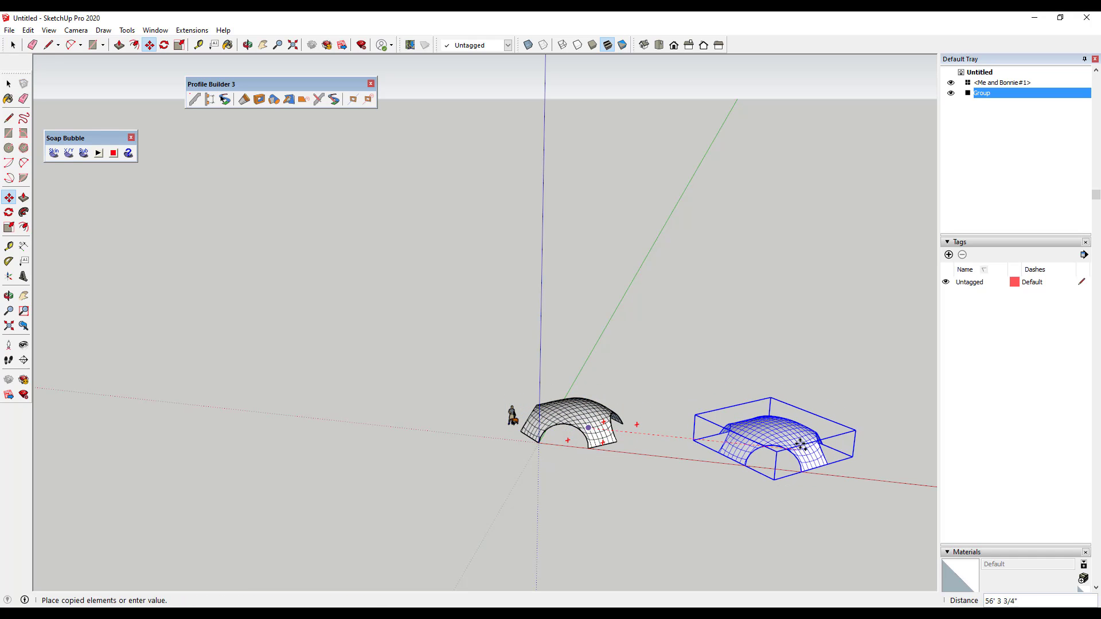
left_click(711, 430)
key("space")
Step: Examine the copied canopy and its grid of edges from several angles beside the original
scroll(831, 455, "up", 5)
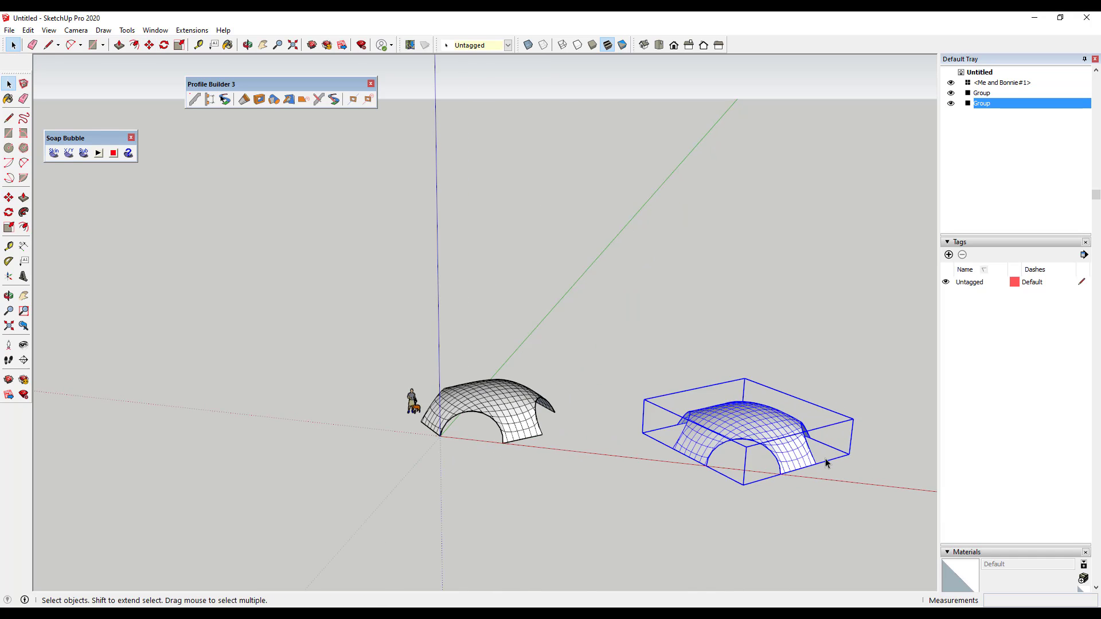
middle_click_drag(808, 449, 710, 506)
scroll(708, 493, "down", 2)
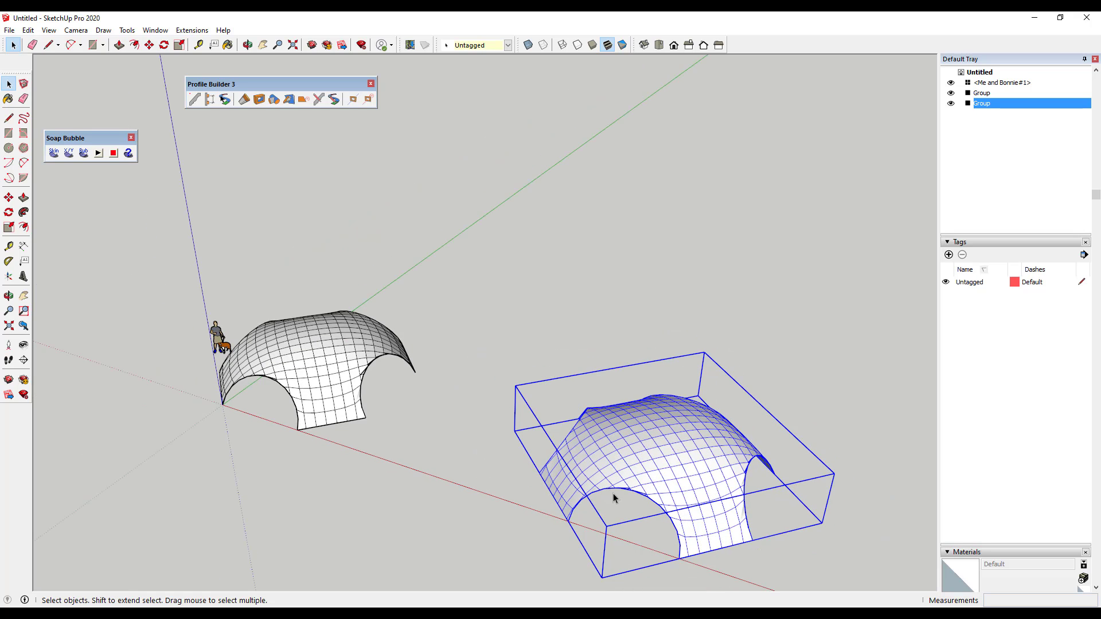
middle_click_drag(685, 485, 690, 393)
scroll(742, 464, "up", 1)
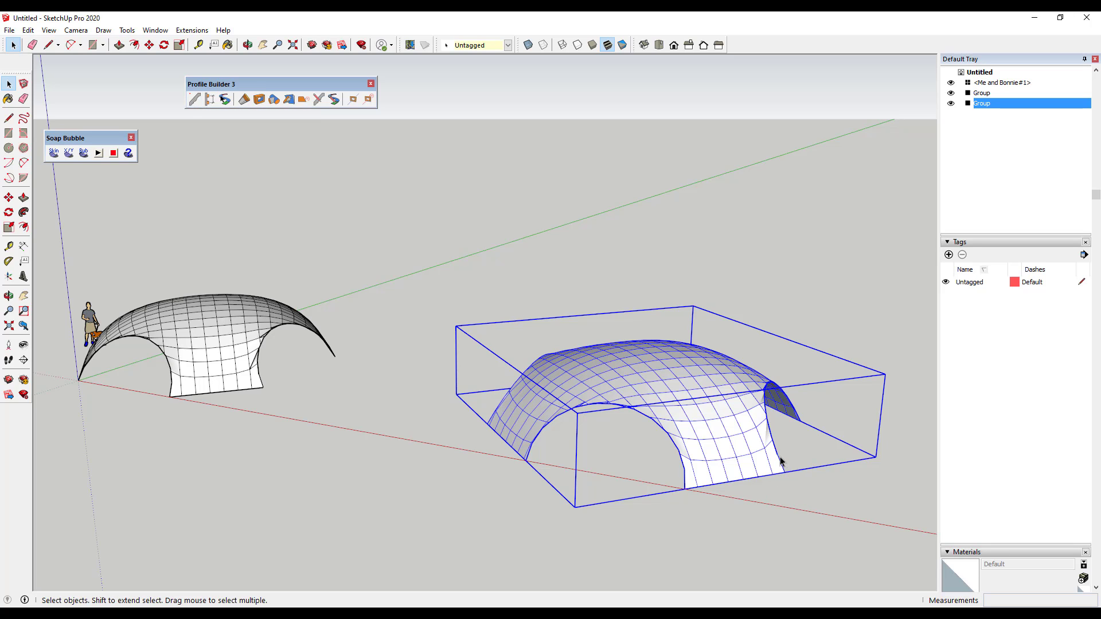
middle_click_drag(781, 459, 830, 448)
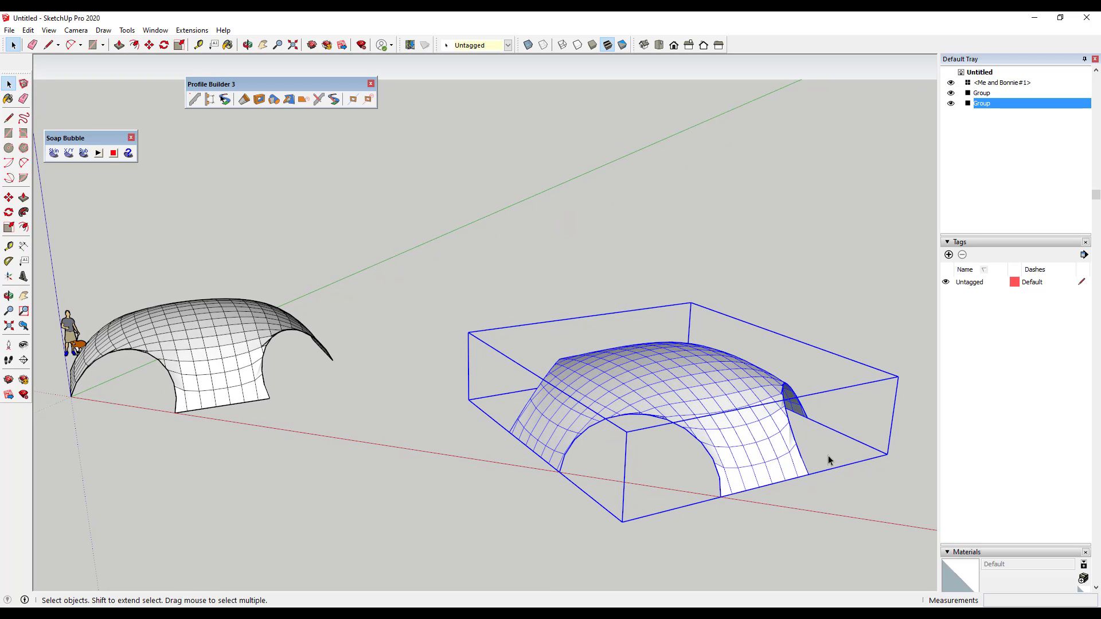
scroll(837, 461, "up", 2)
scroll(714, 379, "down", 3)
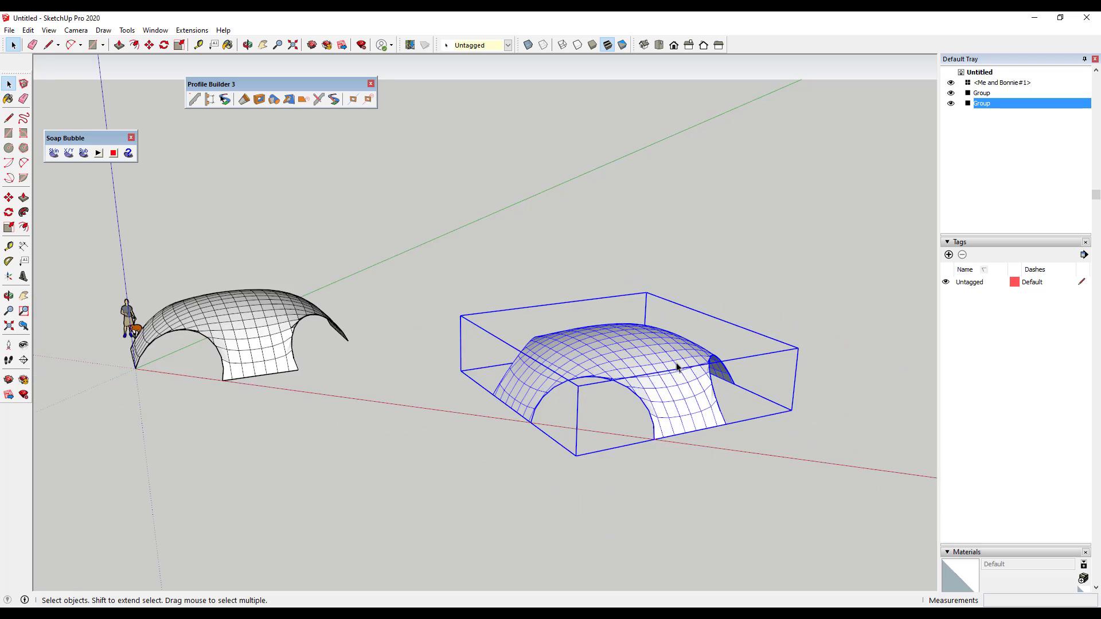
scroll(710, 390, "up", 3)
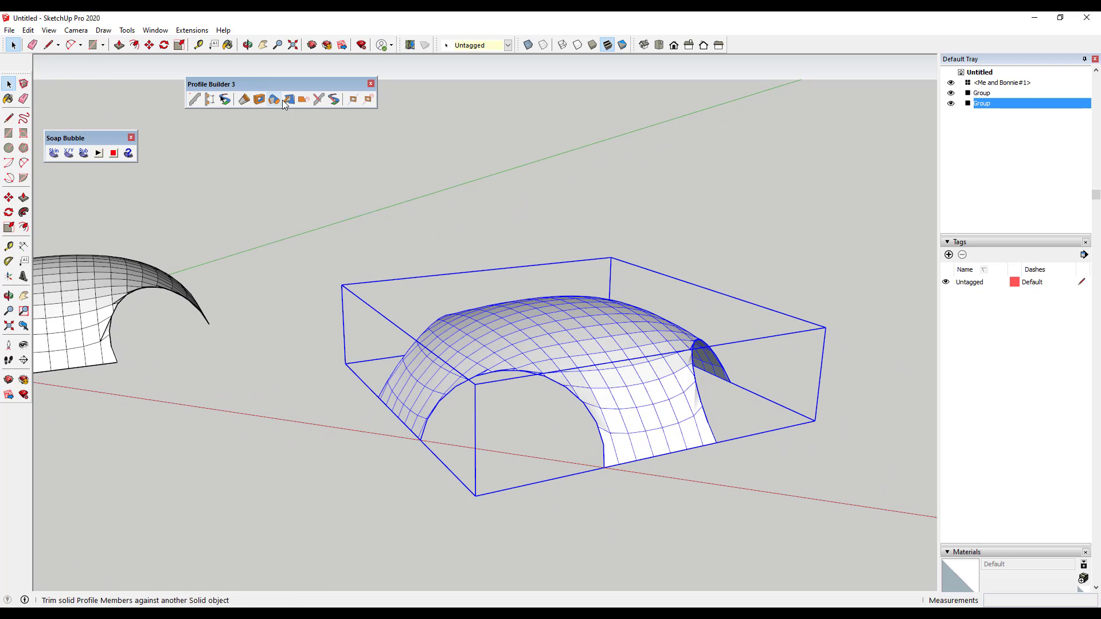
Step: Reset the drawing axes to their default origin and orientation
middle_click_drag(590, 359, 304, 403)
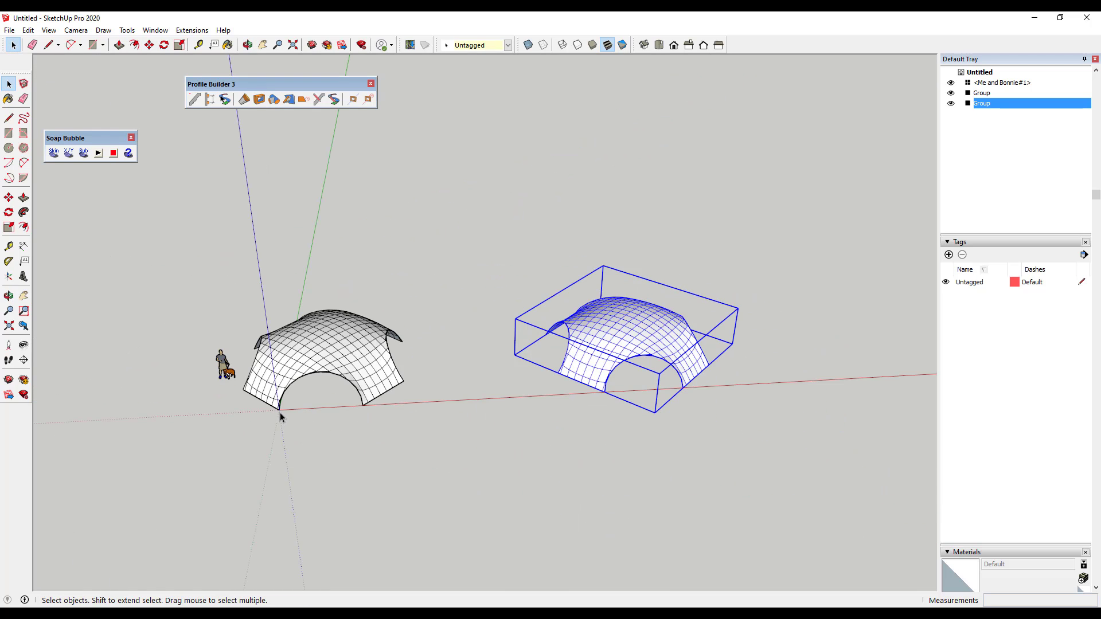
right_click(280, 412)
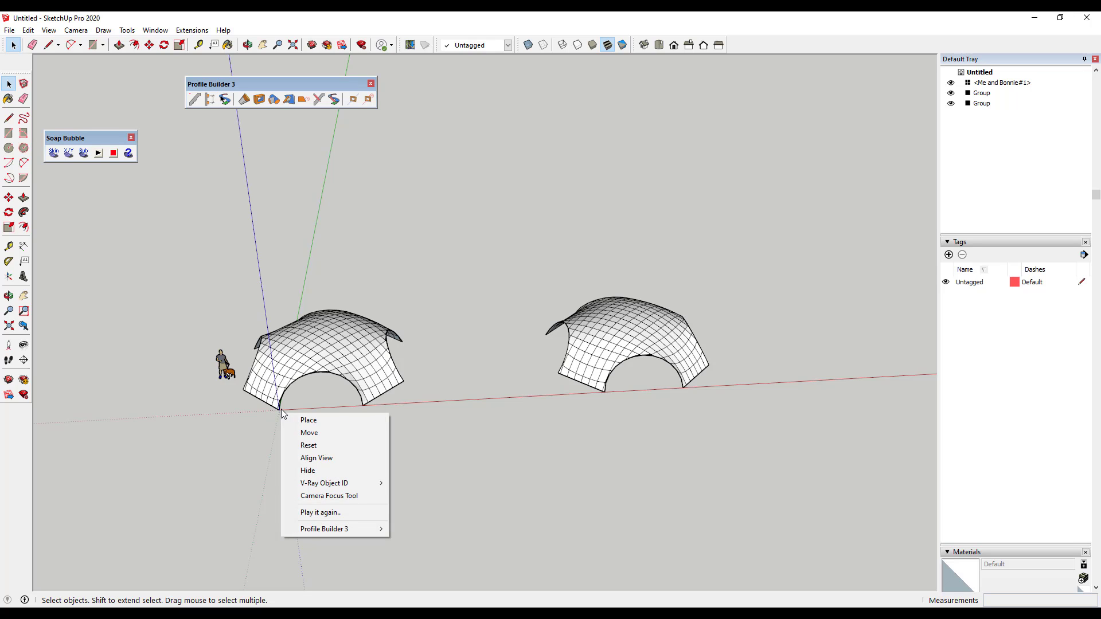
left_click(310, 446)
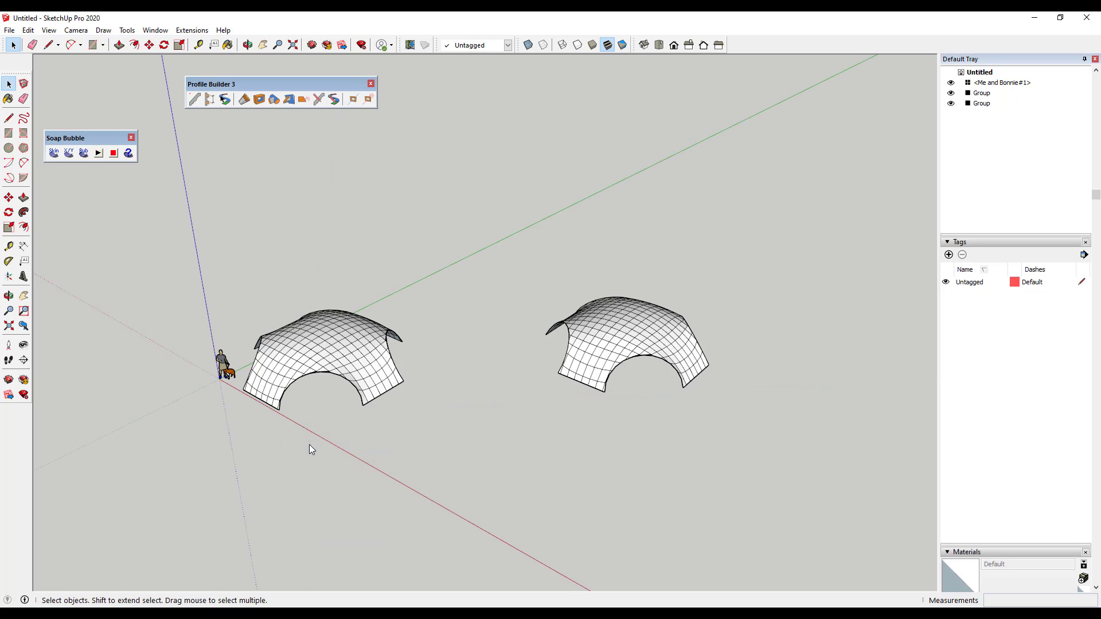
Step: Move the canopy copy farther away from the original, finishing with a shift of about 25' along the red axis
middle_click_drag(311, 410, 585, 335)
left_click(583, 321)
key("m")
left_click(583, 321)
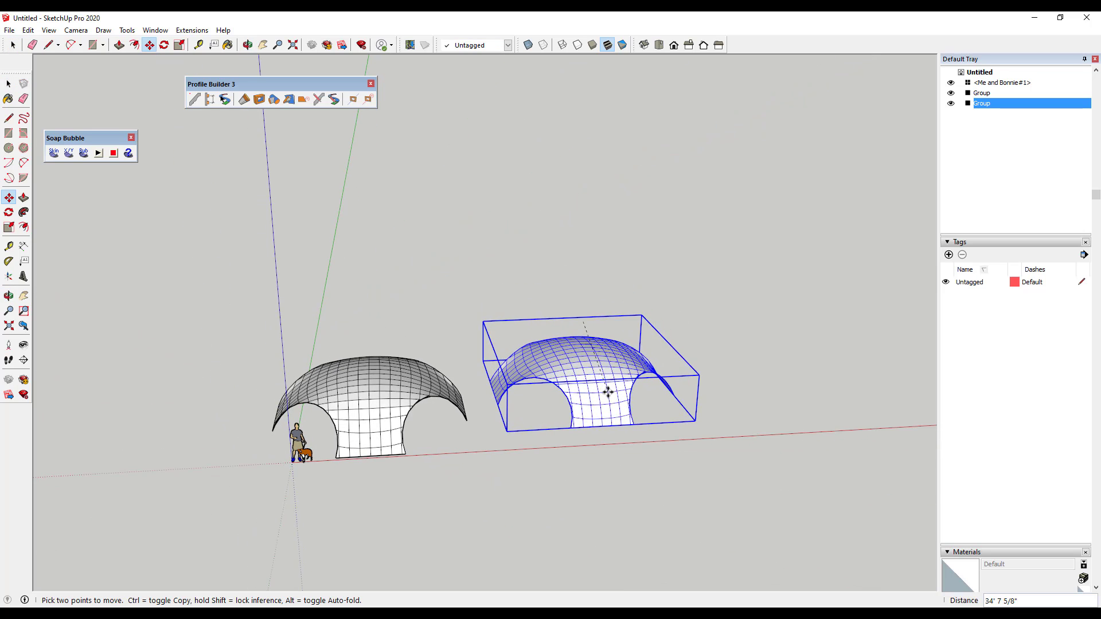
left_click(628, 392)
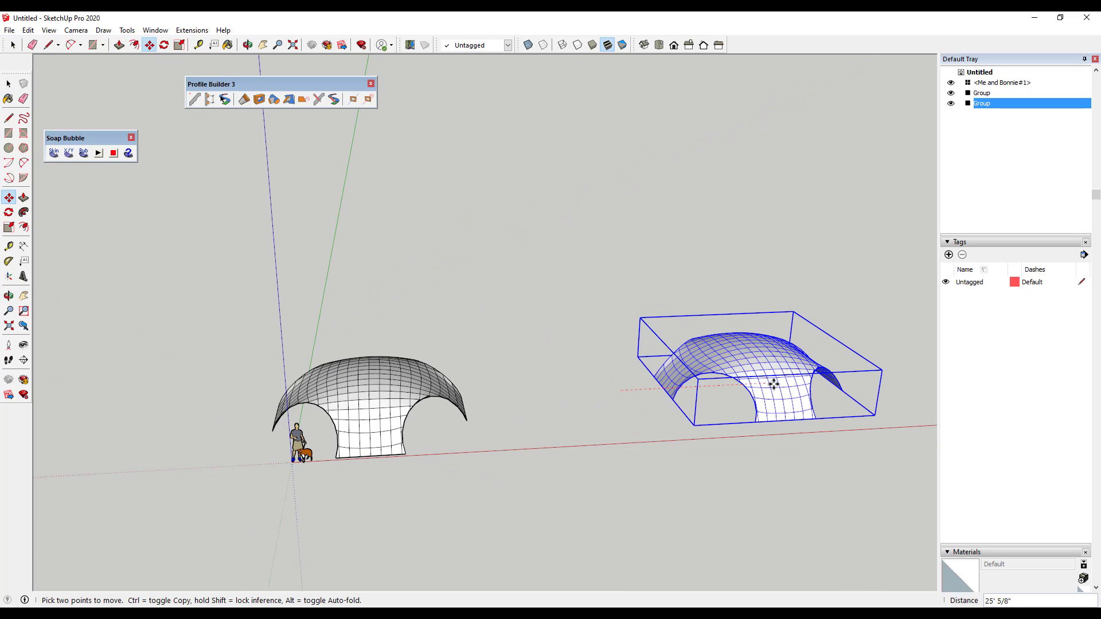
left_click(774, 383)
key("space")
Step: Open the canopy copy's group for editing in top view and bring up the Profile Builder 3 Profile Dialog
scroll(531, 355, "down", 1)
scroll(891, 375, "up", 1)
scroll(891, 379, "up", 2)
middle_click_drag(737, 367, 708, 460)
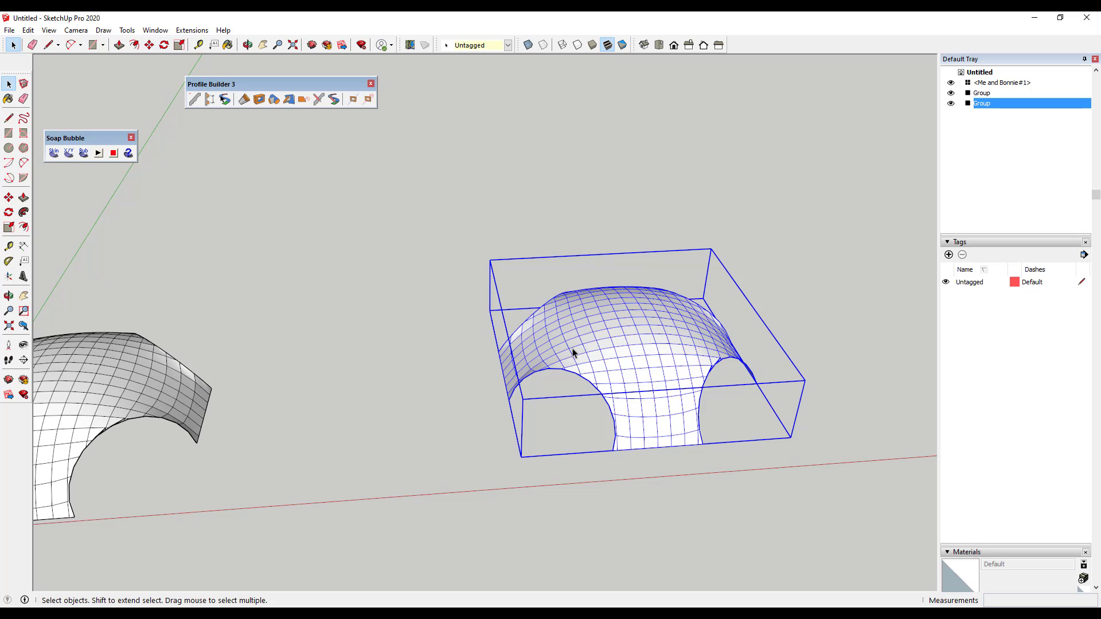
left_click(659, 45)
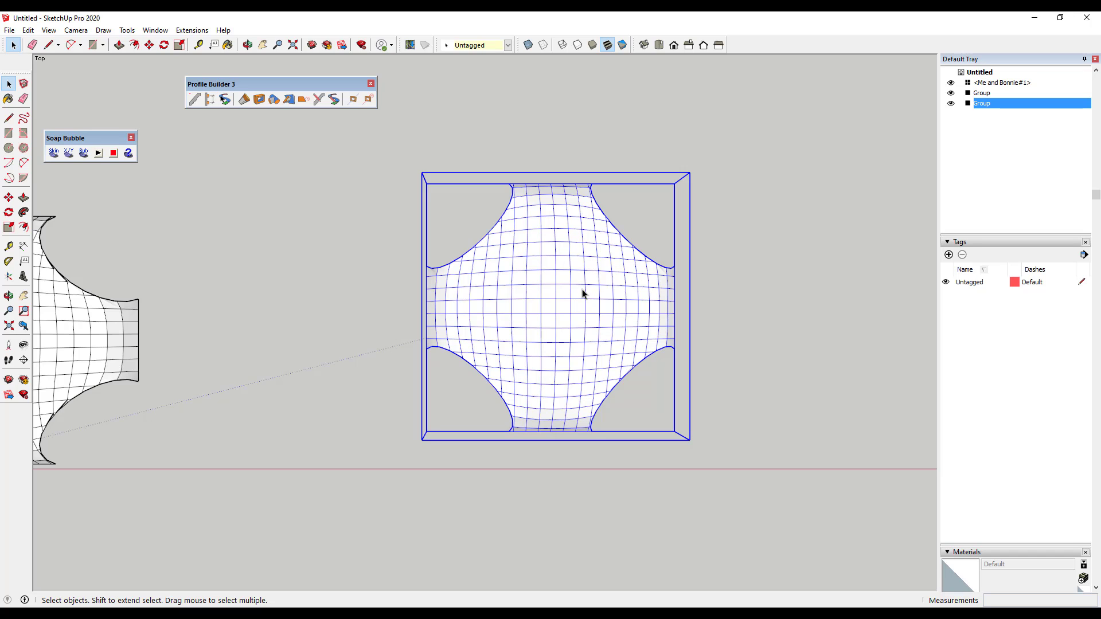
double_click(512, 304)
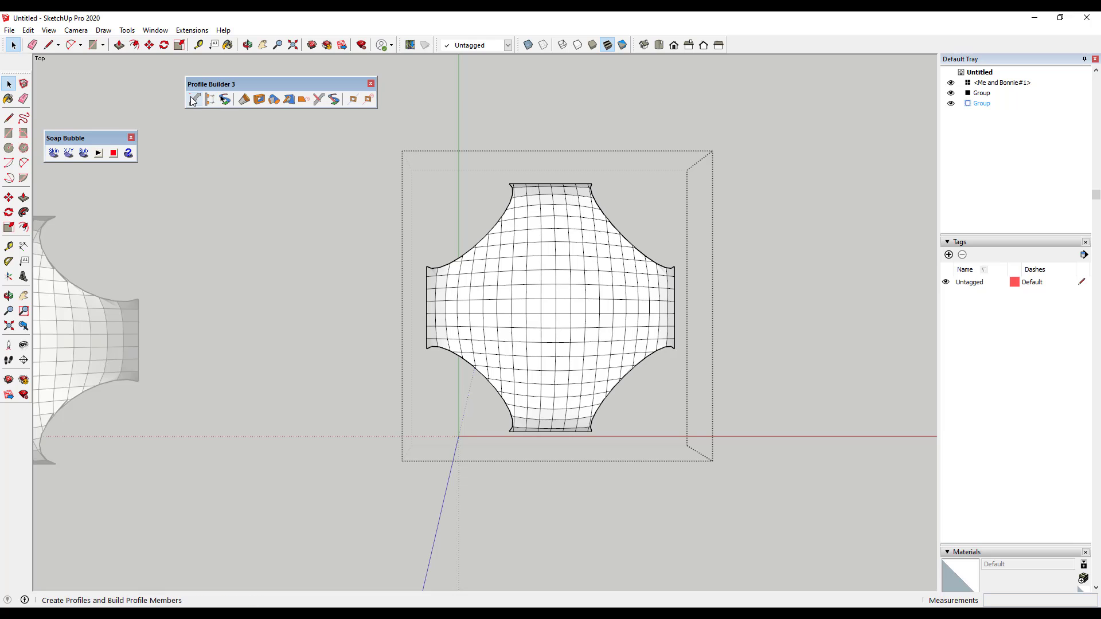
left_click(194, 100)
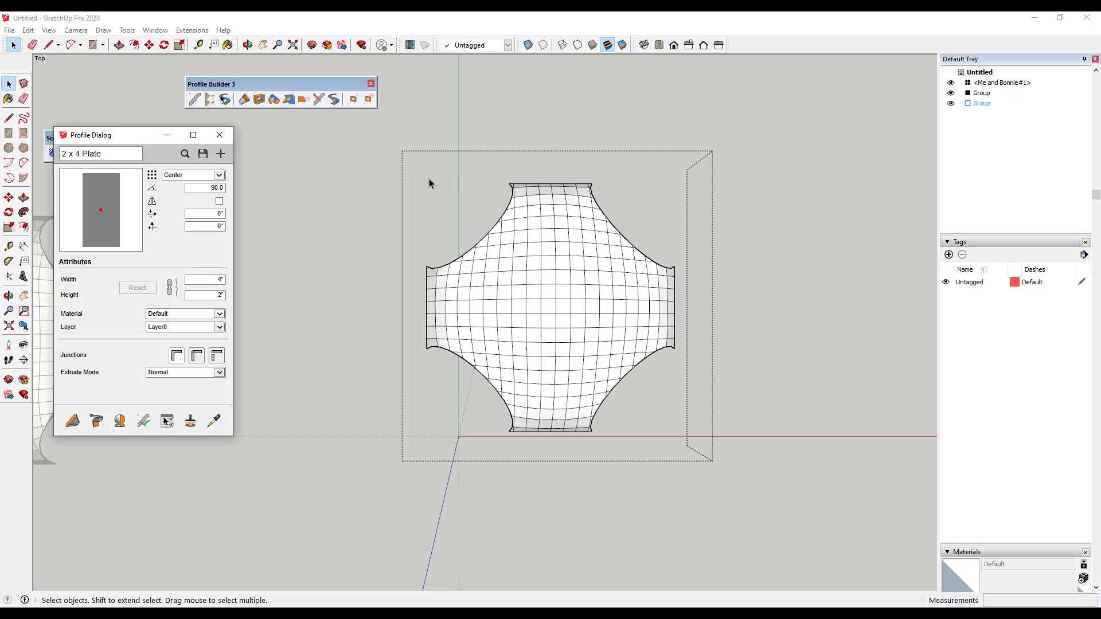
Step: Build 2 x 4 Plate members along the mesh edges of the canopy's left end and inspect them up close
left_click_drag(405, 222, 477, 405)
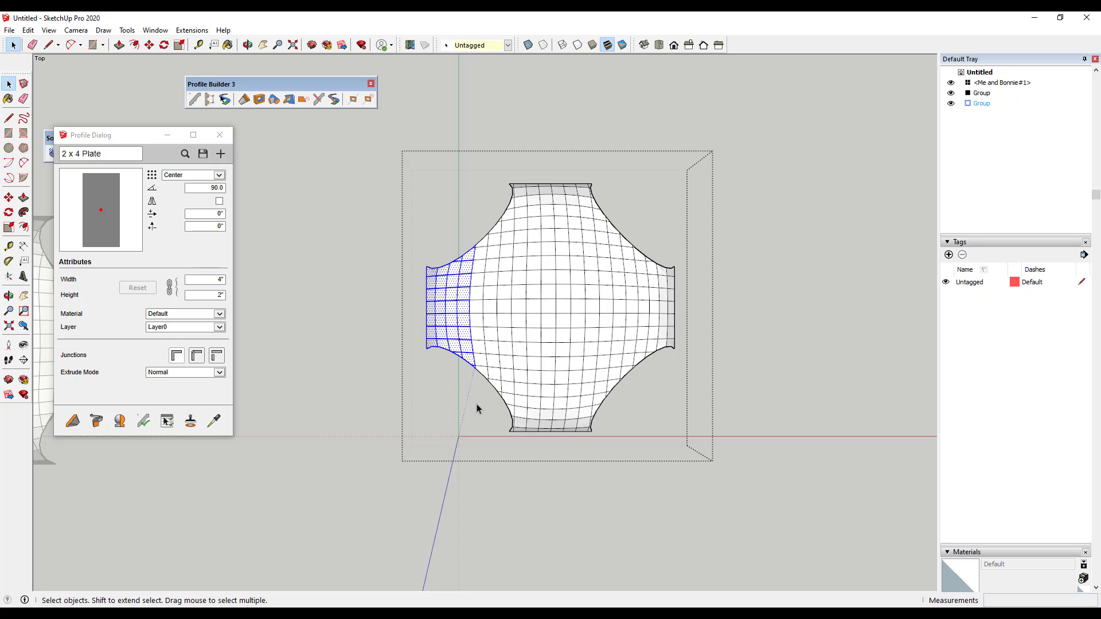
left_click(96, 421)
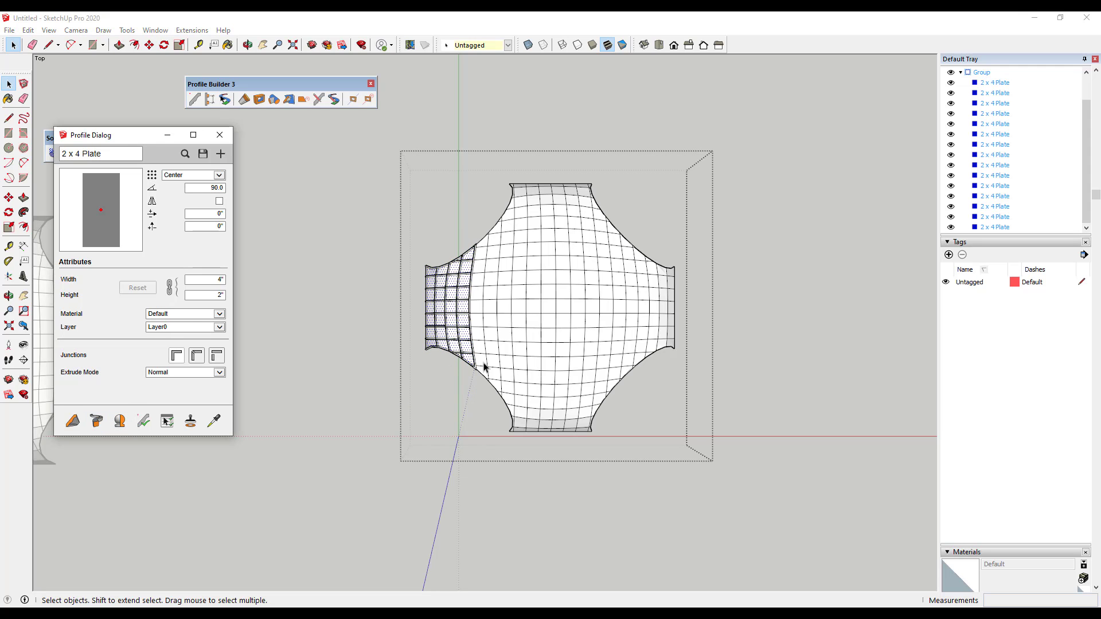
middle_click_drag(484, 364, 475, 278)
scroll(482, 347, "up", 8)
scroll(459, 281, "down", 6)
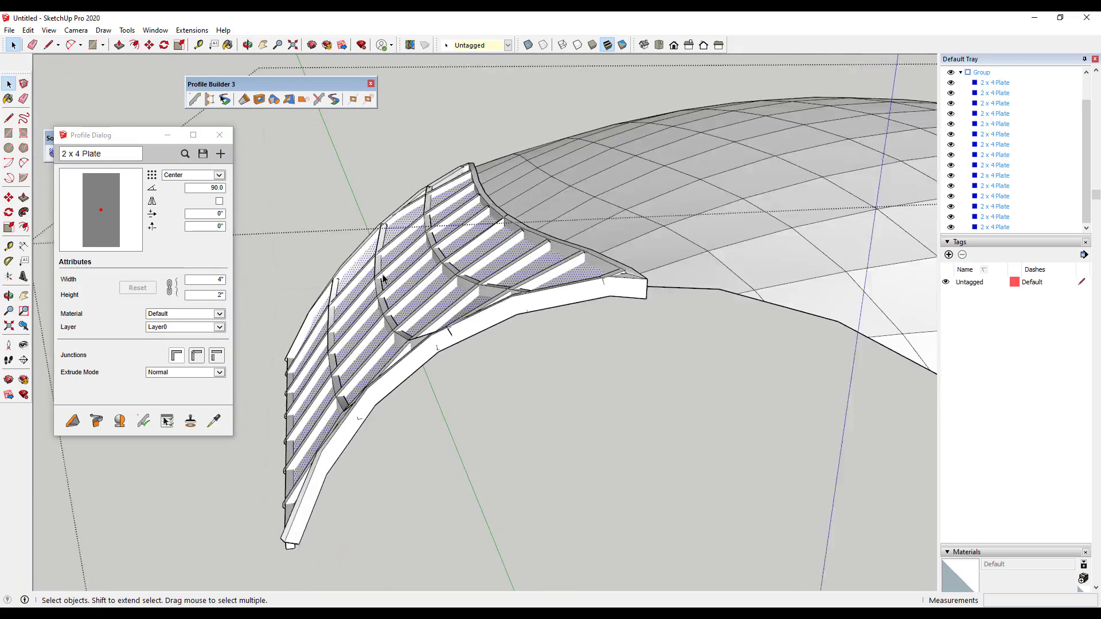
scroll(453, 275, "down", 2)
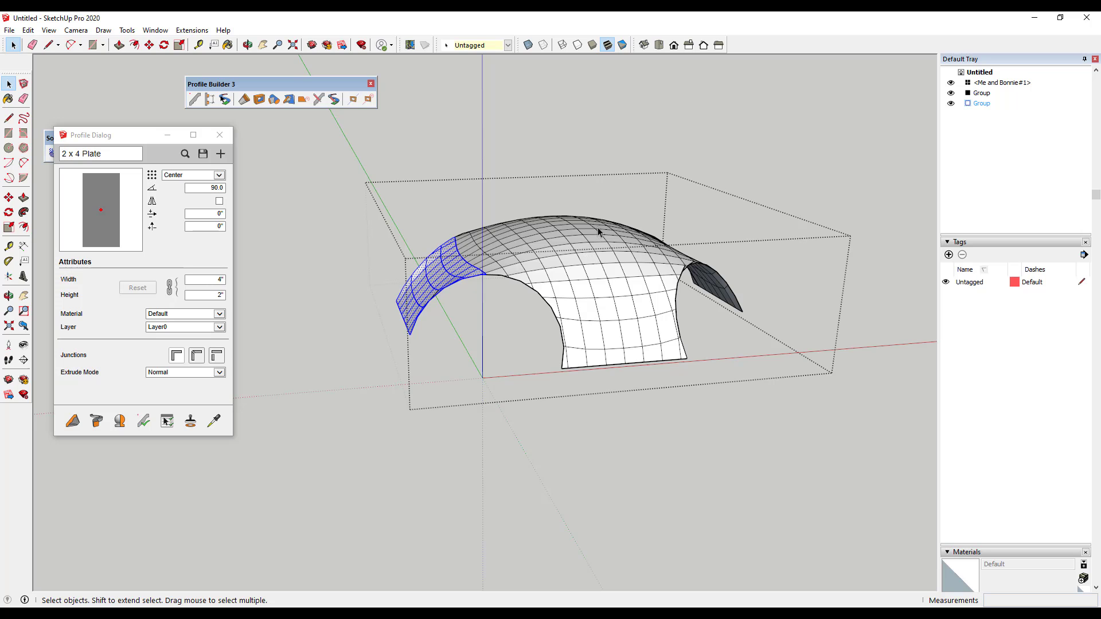
Step: Try to build 2 x 4 Plate members along the edges of the entire canopy mesh
middle_click_drag(598, 232, 540, 368)
left_click(660, 45)
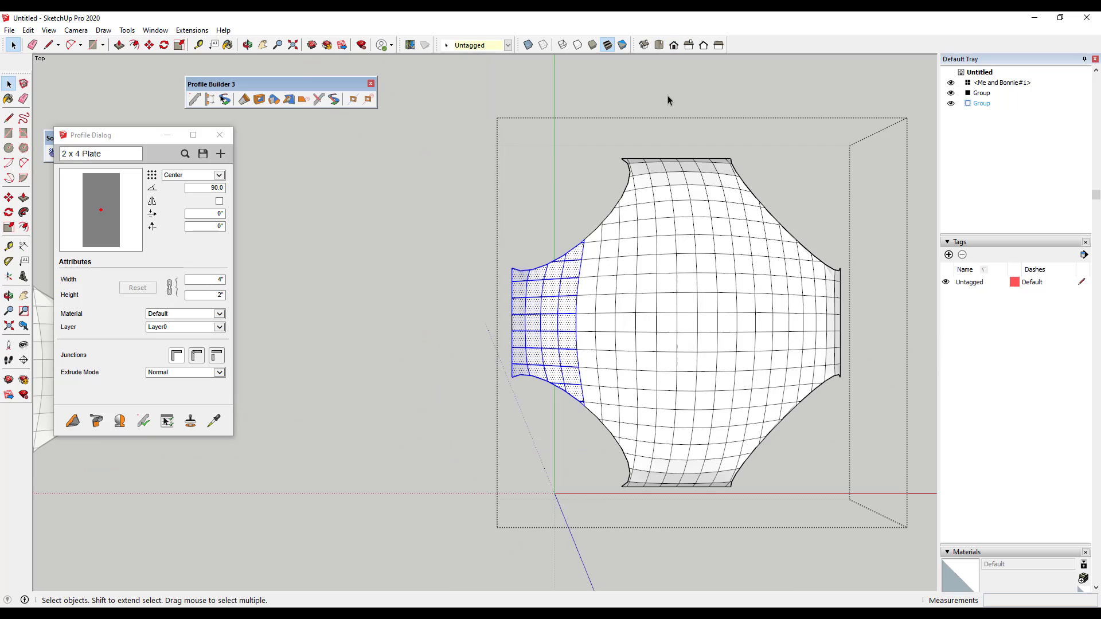
scroll(420, 252, "down", 3)
left_click_drag(425, 179, 656, 401)
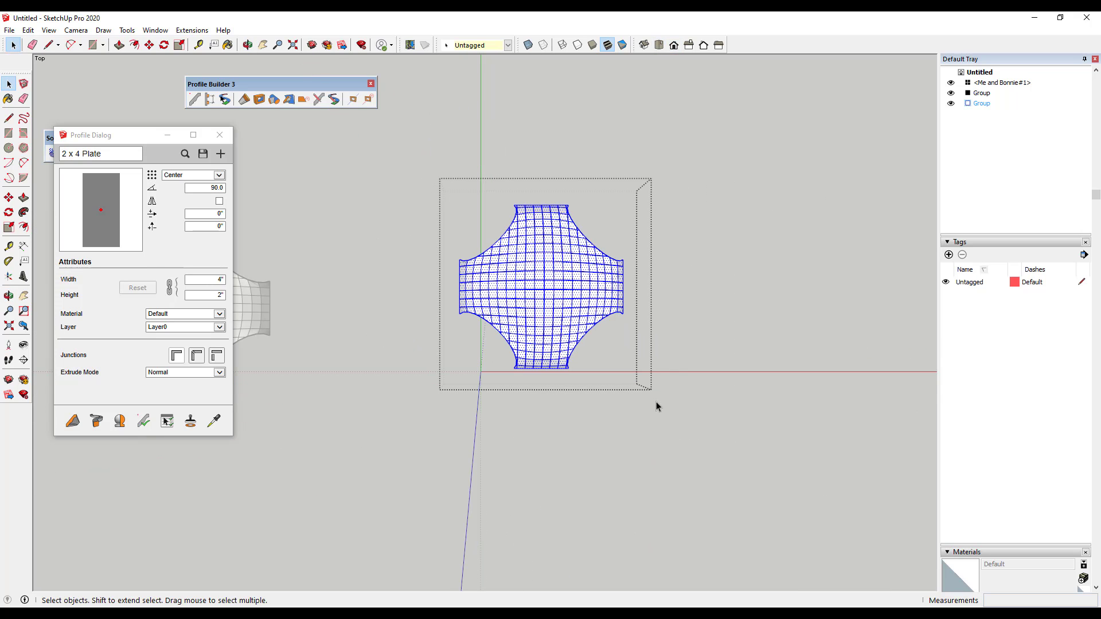
scroll(573, 317, "up", 4)
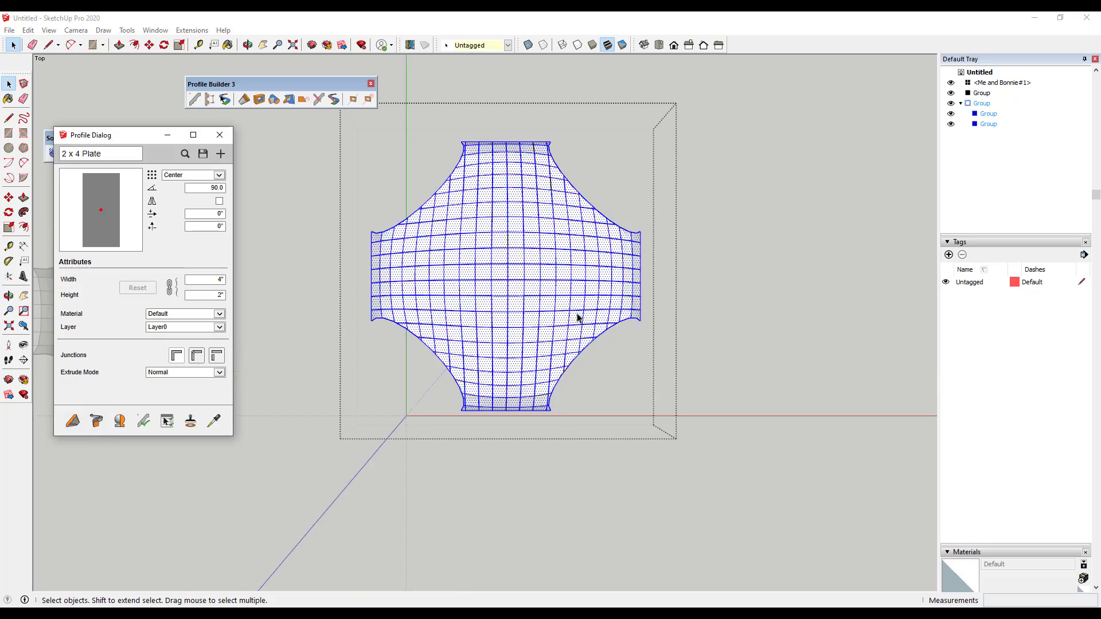
middle_click_drag(577, 315, 660, 14)
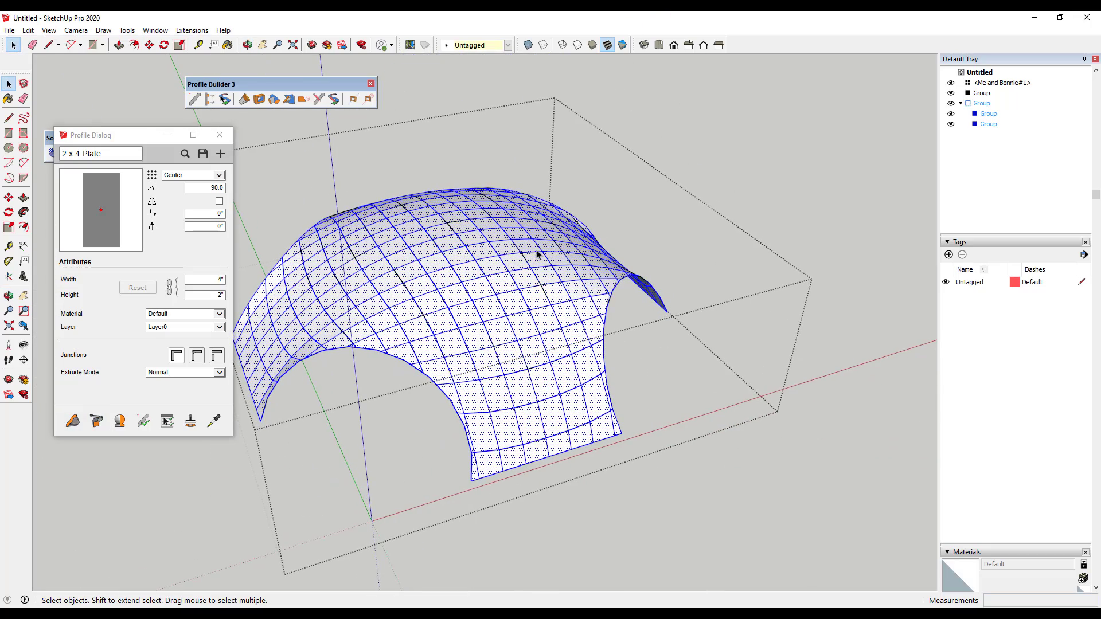
scroll(578, 292, "down", 3)
middle_click_drag(545, 318, 476, 401)
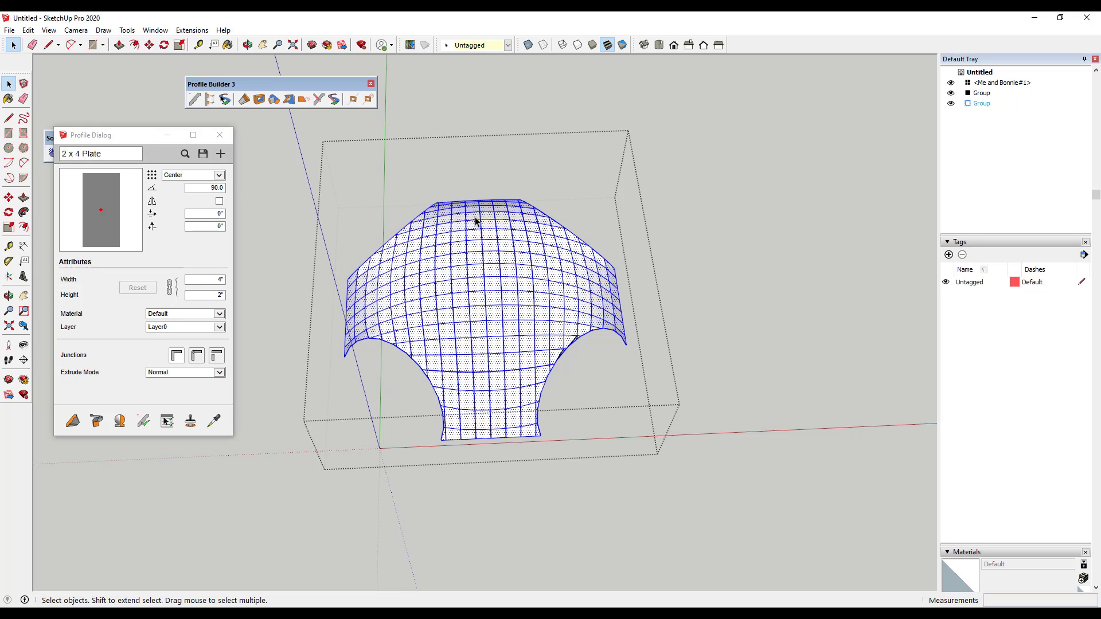
Step: Select the left half of the canopy mesh in top view and set the 2 x 4 Plate profile's placement point to Center-Right
left_click(660, 45)
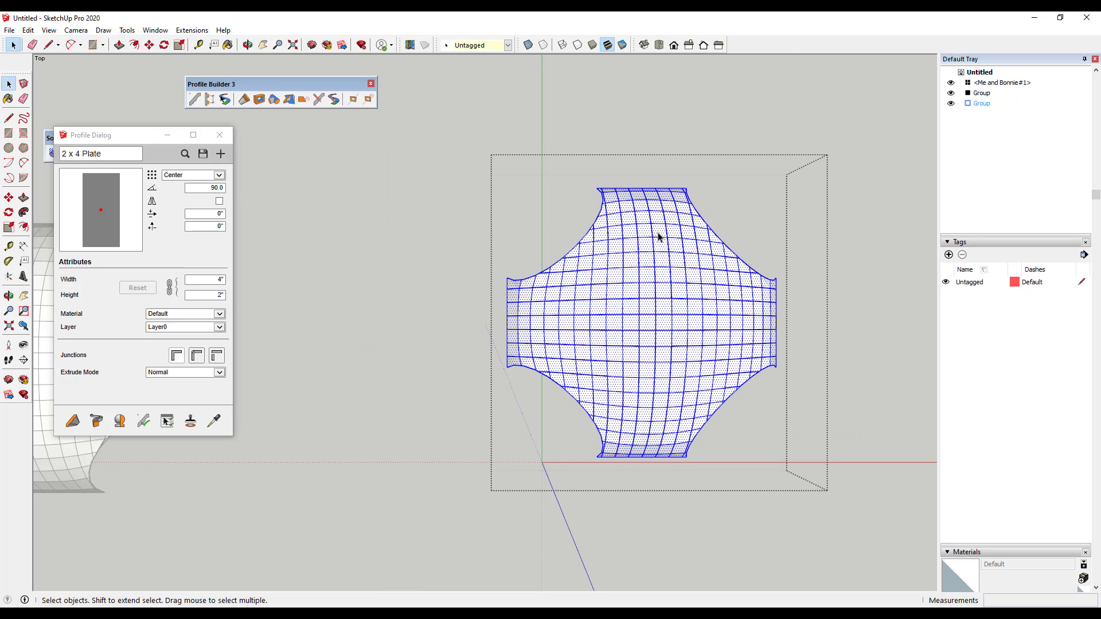
left_click_drag(303, 155, 478, 489)
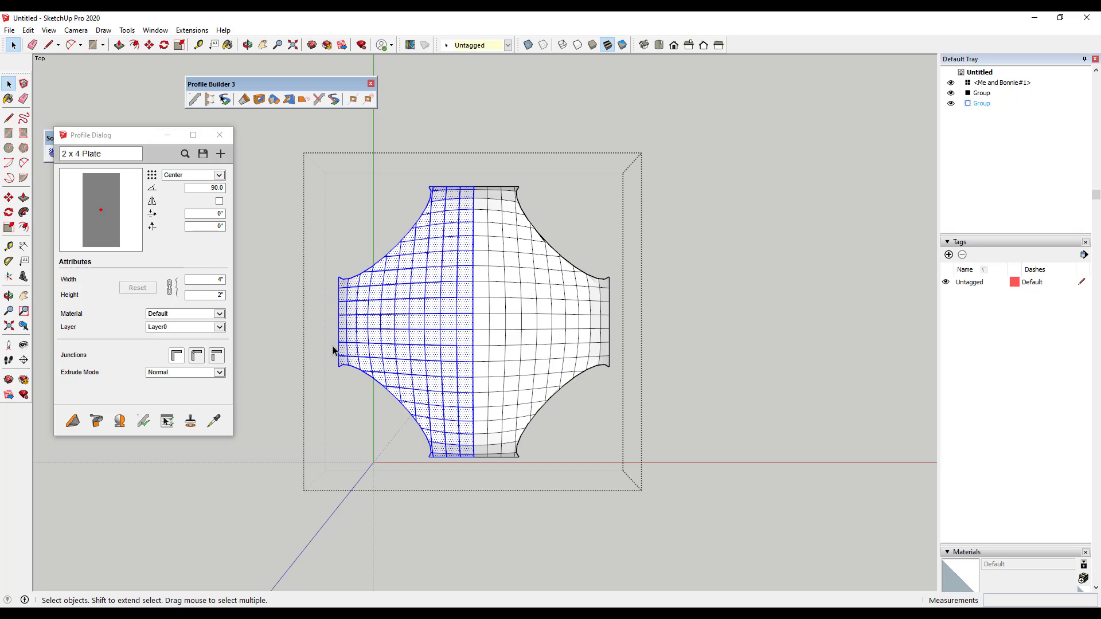
left_click(194, 175)
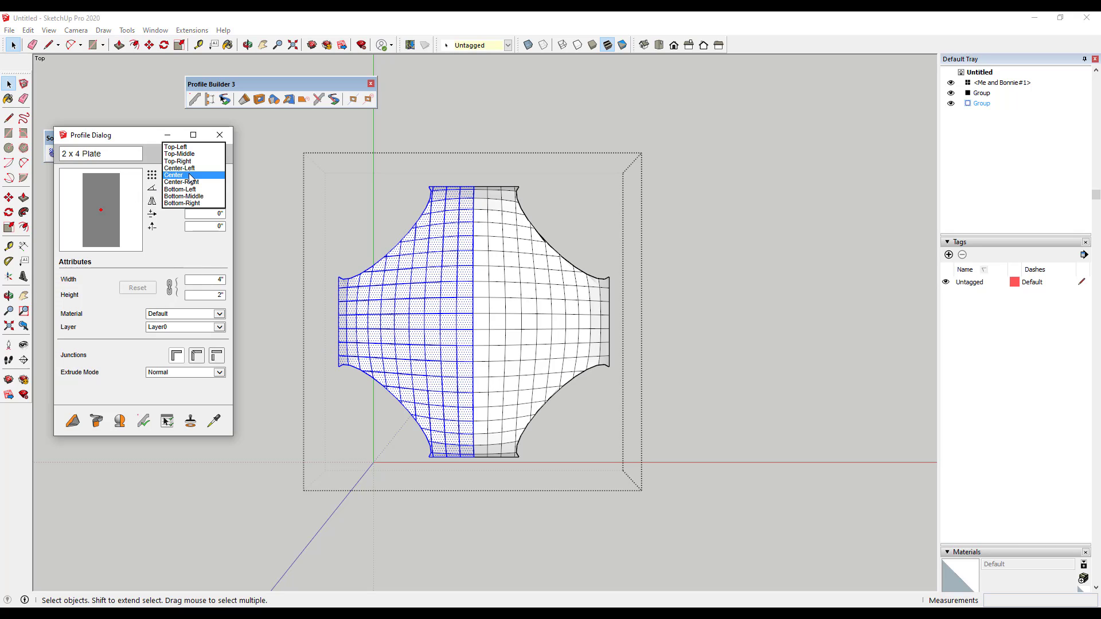
left_click(184, 153)
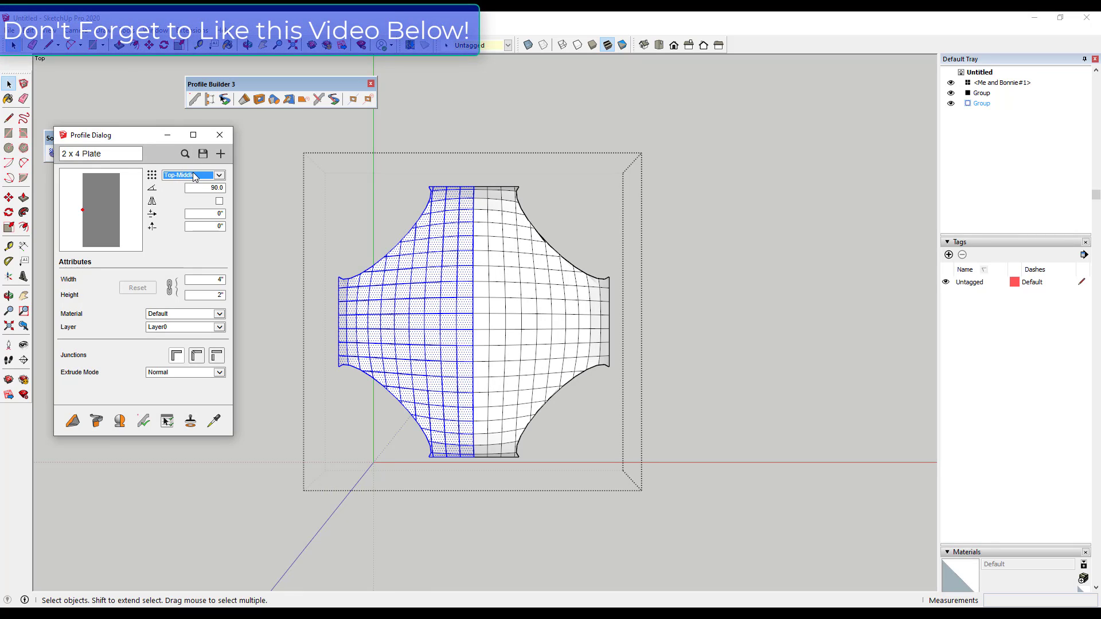
left_click(195, 177)
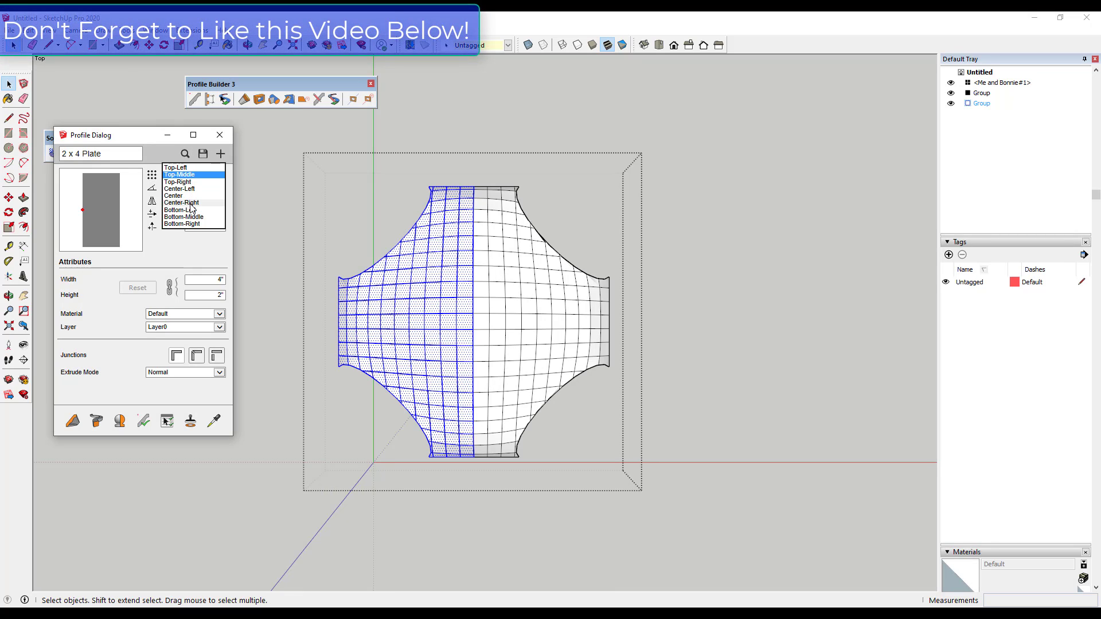
left_click(191, 204)
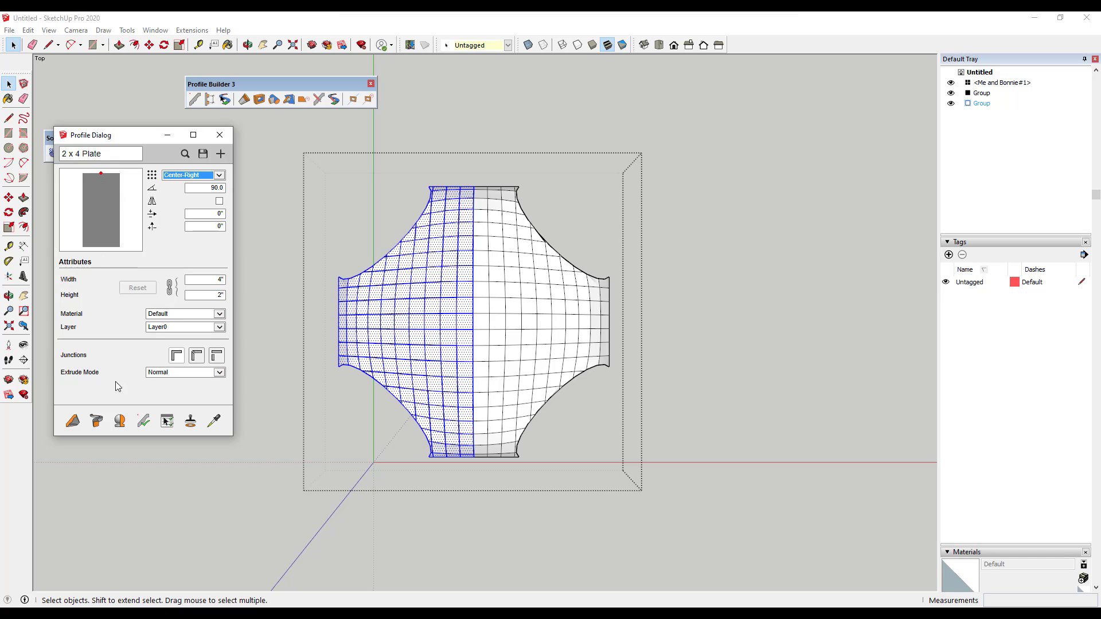
Step: Build the 2 x 4 Plate members along the selected half's edges and inspect the framing from below and above
left_click(98, 423)
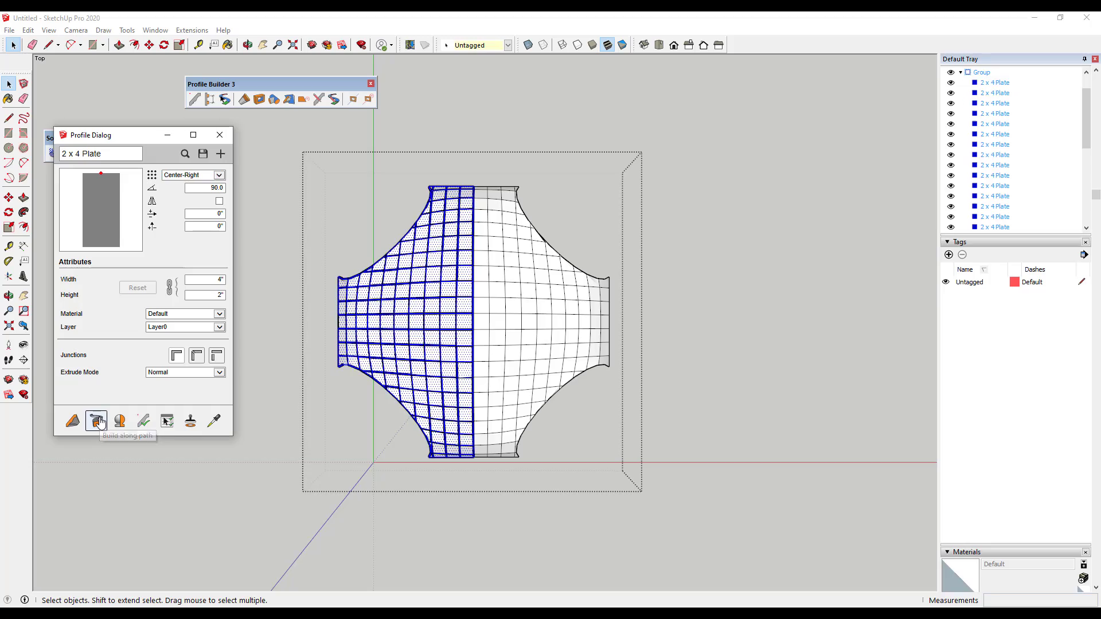
scroll(454, 332, "up", 5)
middle_click_drag(394, 388, 467, 337)
scroll(468, 337, "up", 8)
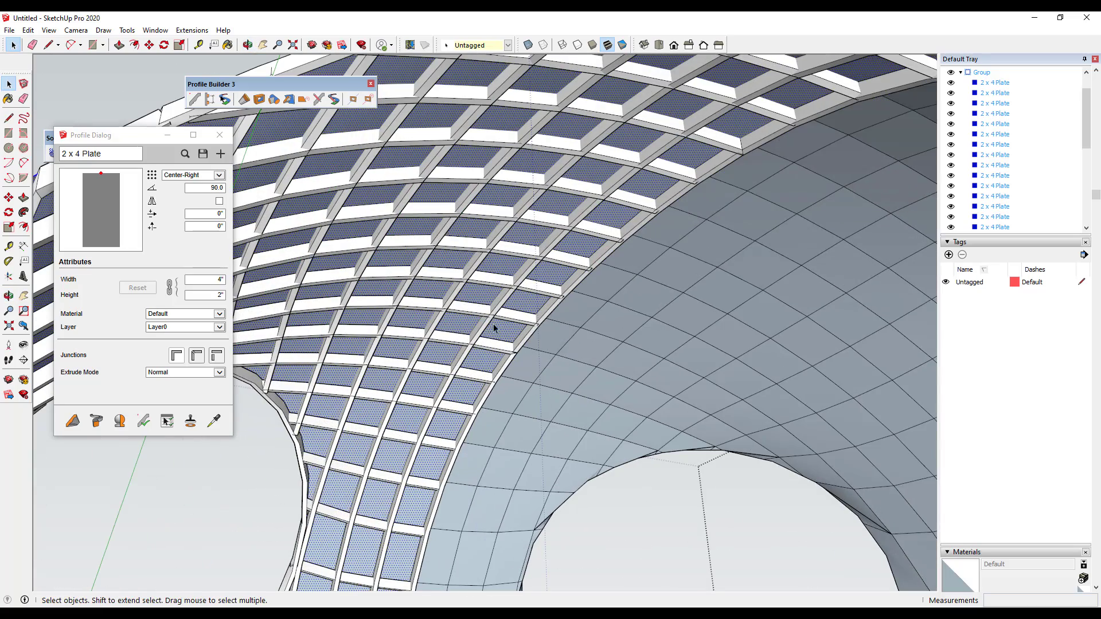
scroll(709, 174, "up", 2)
scroll(660, 252, "down", 10)
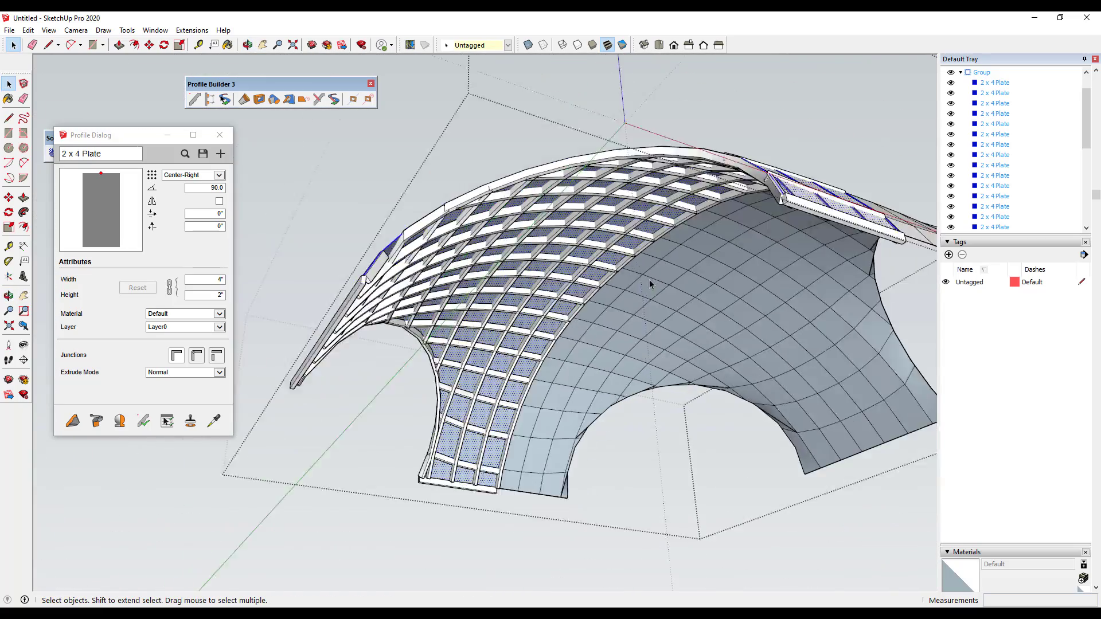
middle_click_drag(649, 281, 508, 573)
middle_click_drag(616, 376, 601, 443)
scroll(601, 443, "down", 2)
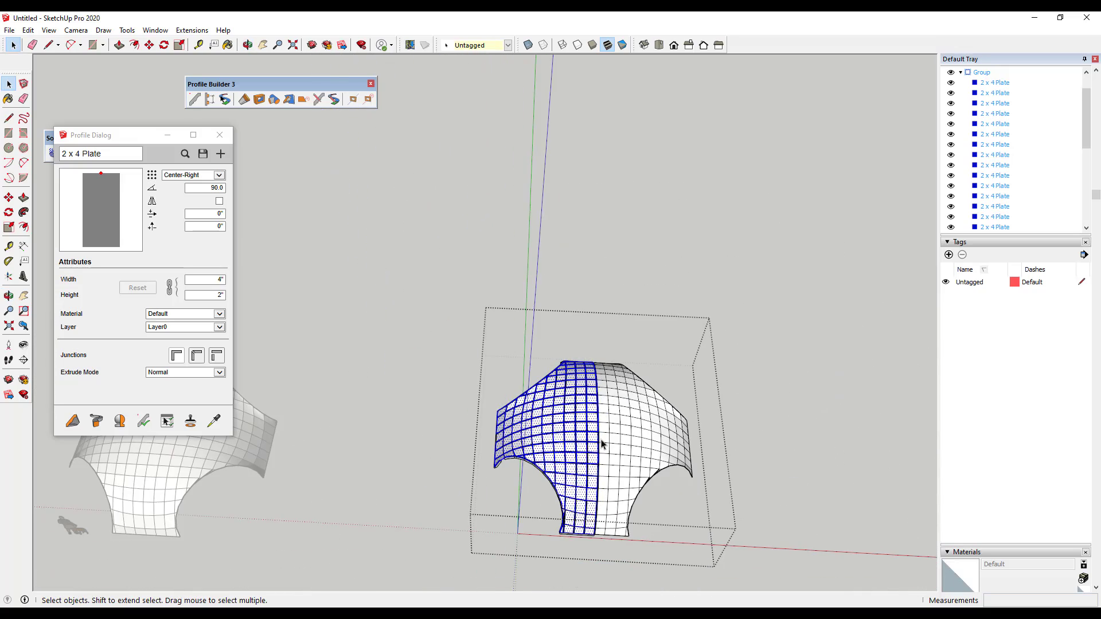
scroll(1020, 172, "down", 5)
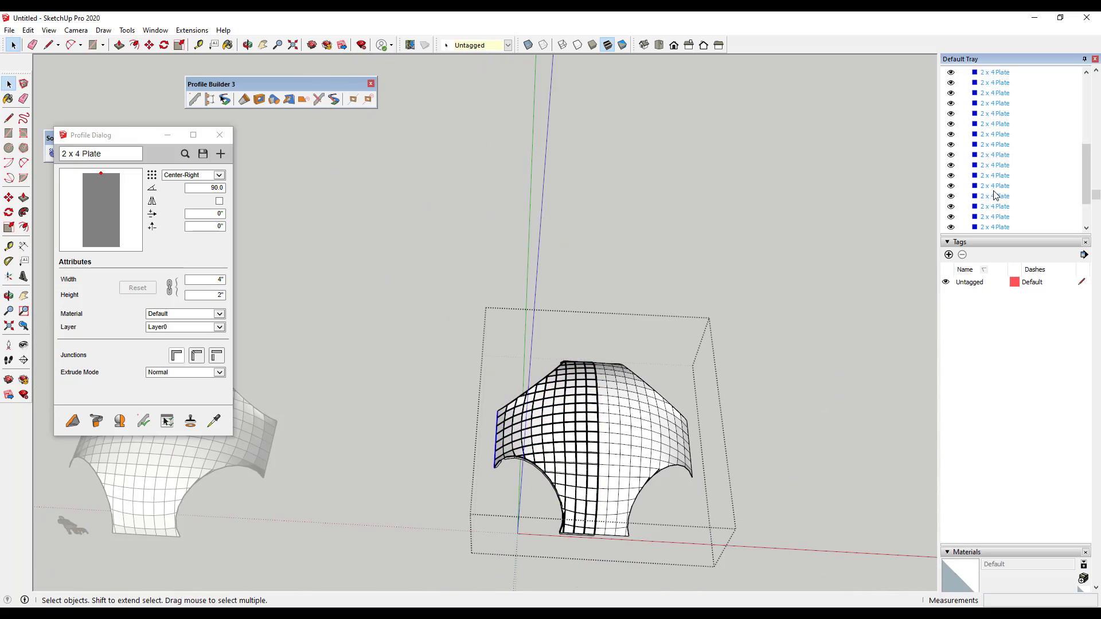
scroll(1037, 288, "up", 3)
scroll(1030, 106, "down", 3)
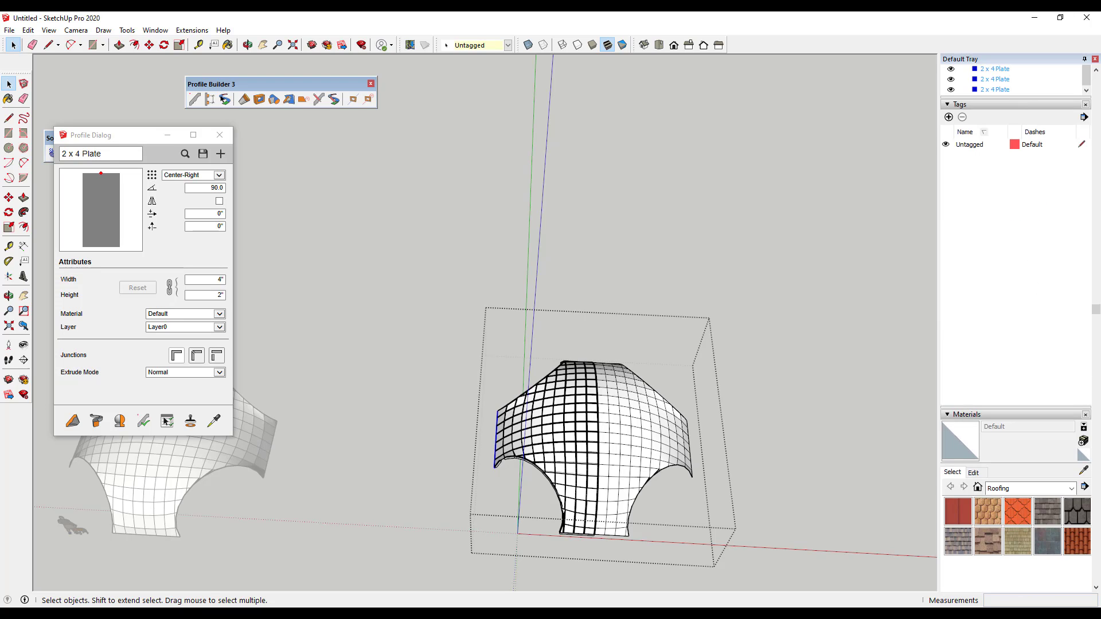
scroll(1009, 258, "up", 6)
left_click(995, 295)
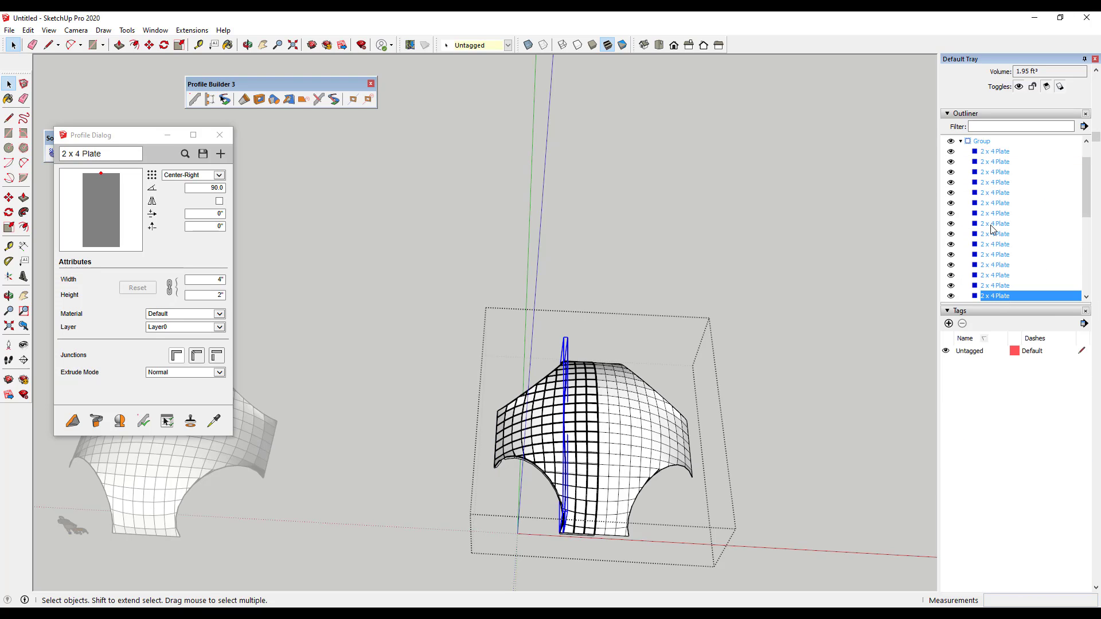
left_click(995, 161, "shift")
scroll(992, 258, "down", 3)
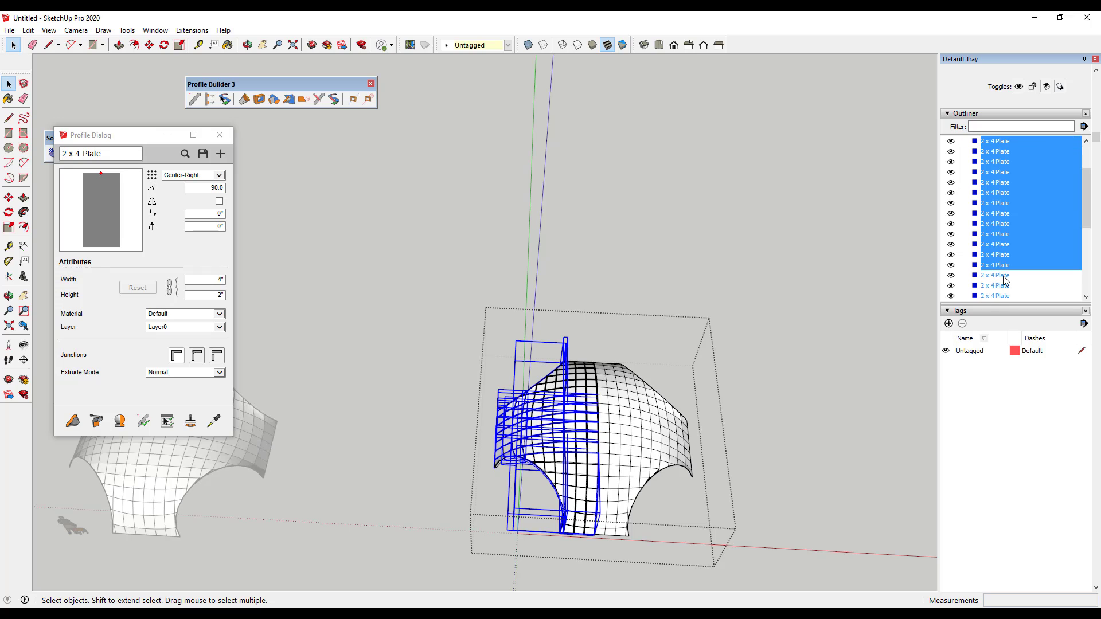
left_click(988, 297, "shift")
scroll(1001, 252, "down", 5)
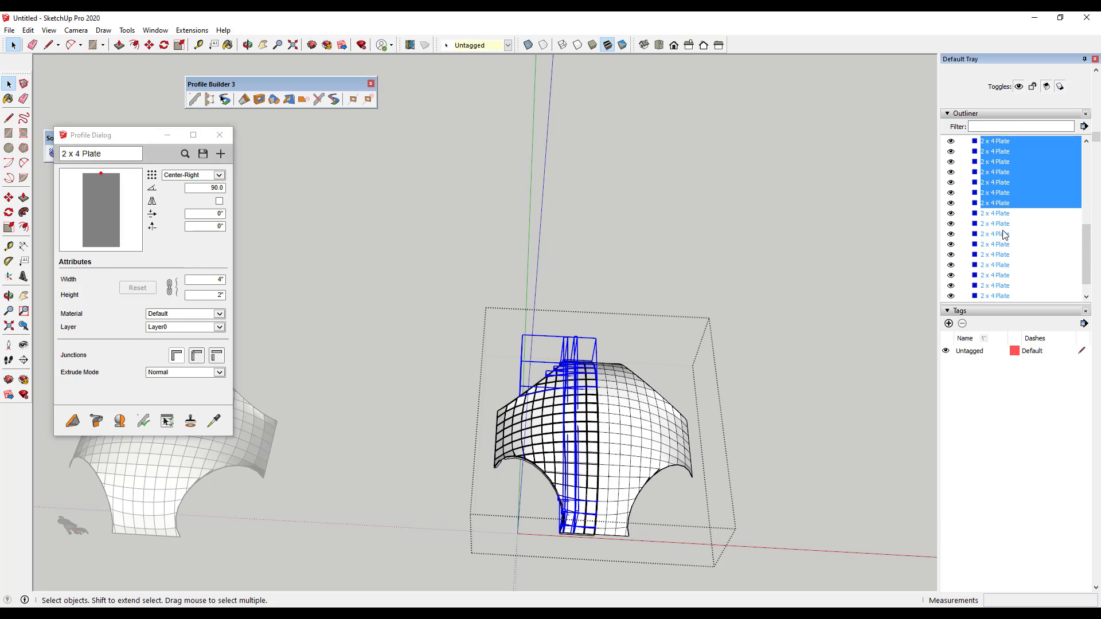
Step: Select all the 2 x 4 Plate members inside the canopy group in the Outliner, from the last entry to the first
left_click(989, 159)
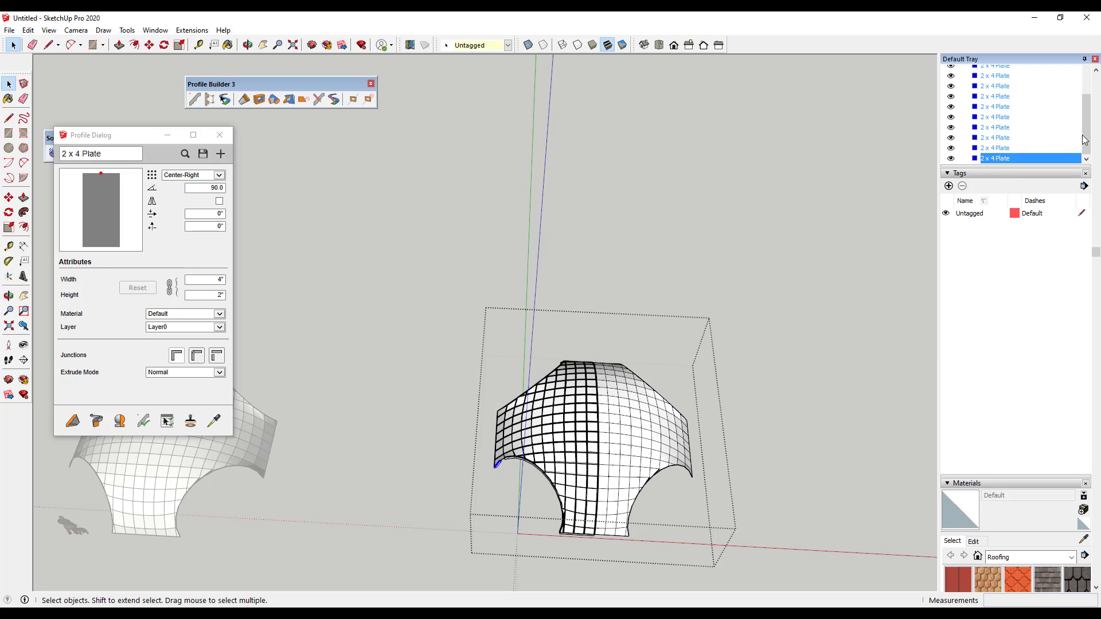
left_click_drag(1085, 140, 1093, 74)
scroll(1040, 195, "up", 3)
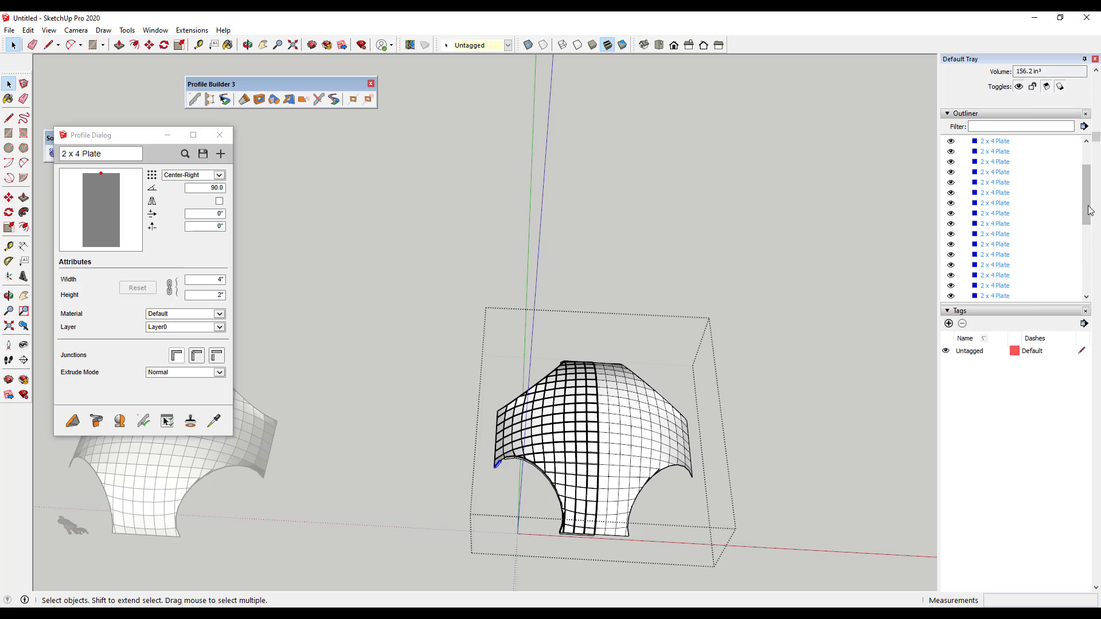
left_click_drag(1089, 207, 1093, 145)
left_click(991, 182, "shift")
Step: Copy the selected 2 x 4 Plate members into the free space beyond the canopy, on the side opposite the original
scroll(594, 344, "down", 2)
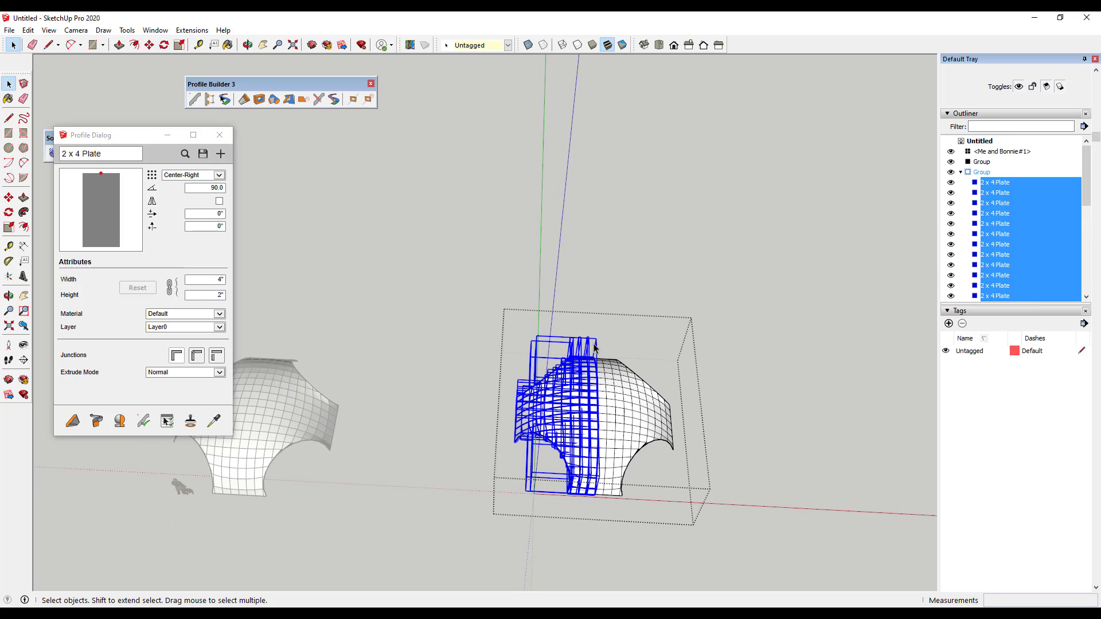
key("m")
left_click(590, 457)
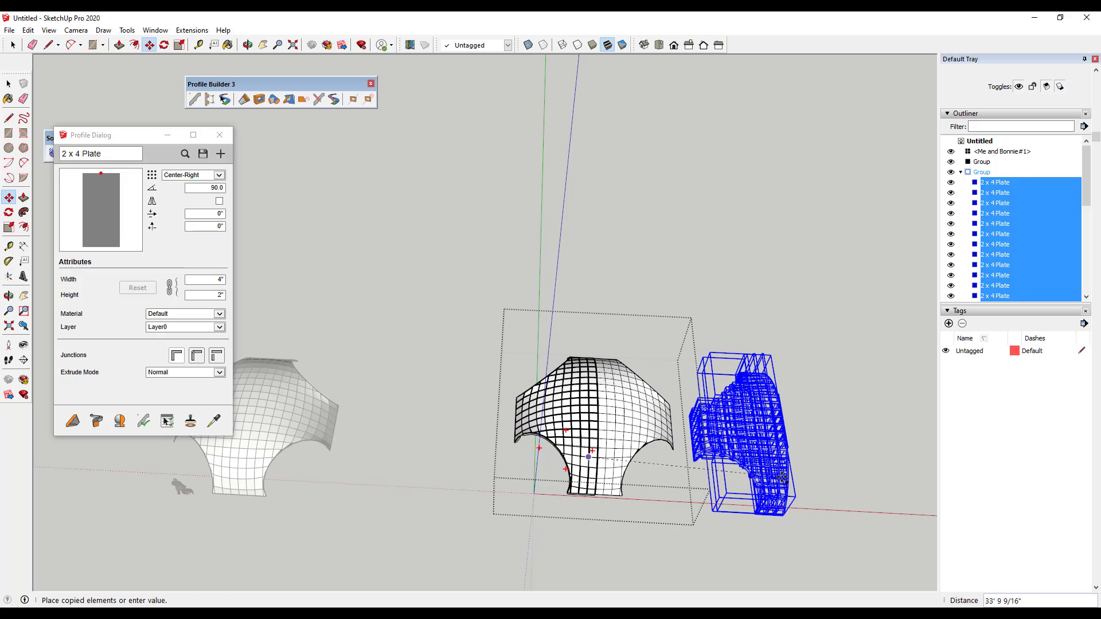
left_click(827, 466)
scroll(869, 421, "down", 1)
scroll(869, 421, "up", 2)
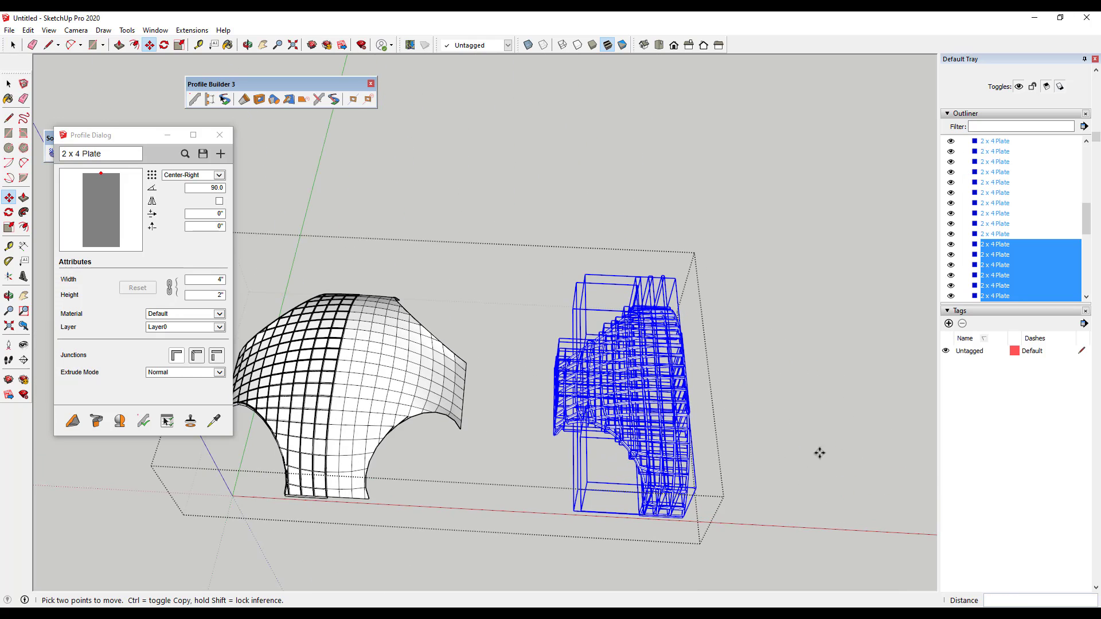
Step: Mirror the copied 2 x 4 Plate members along the red axis with a scale factor of -1
scroll(540, 386, "up", 1)
key("s")
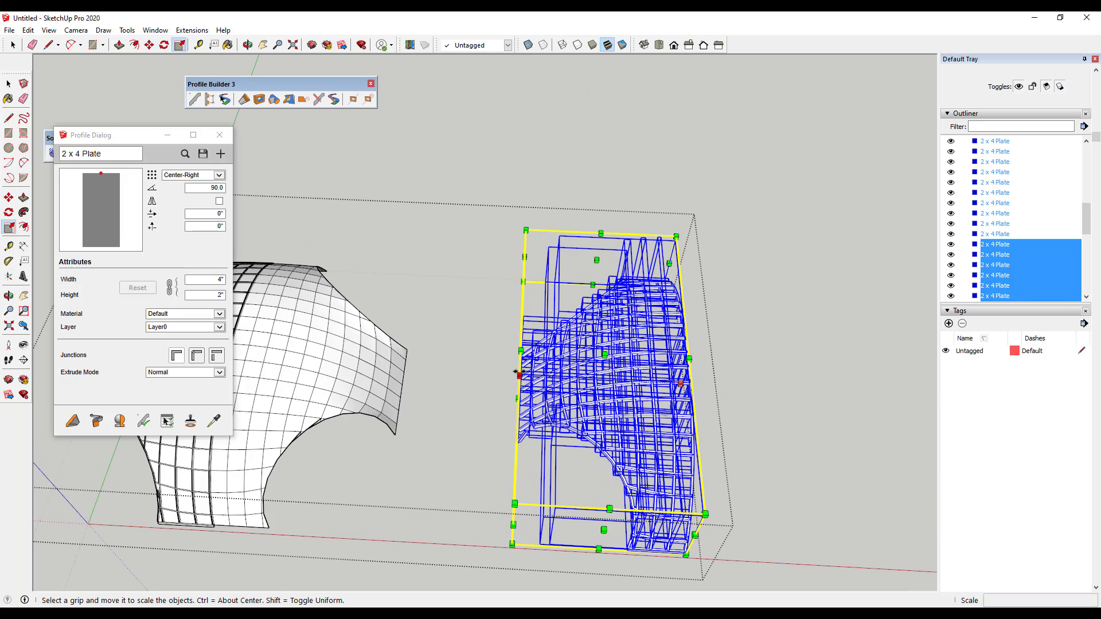
left_click_drag(519, 374, 805, 351)
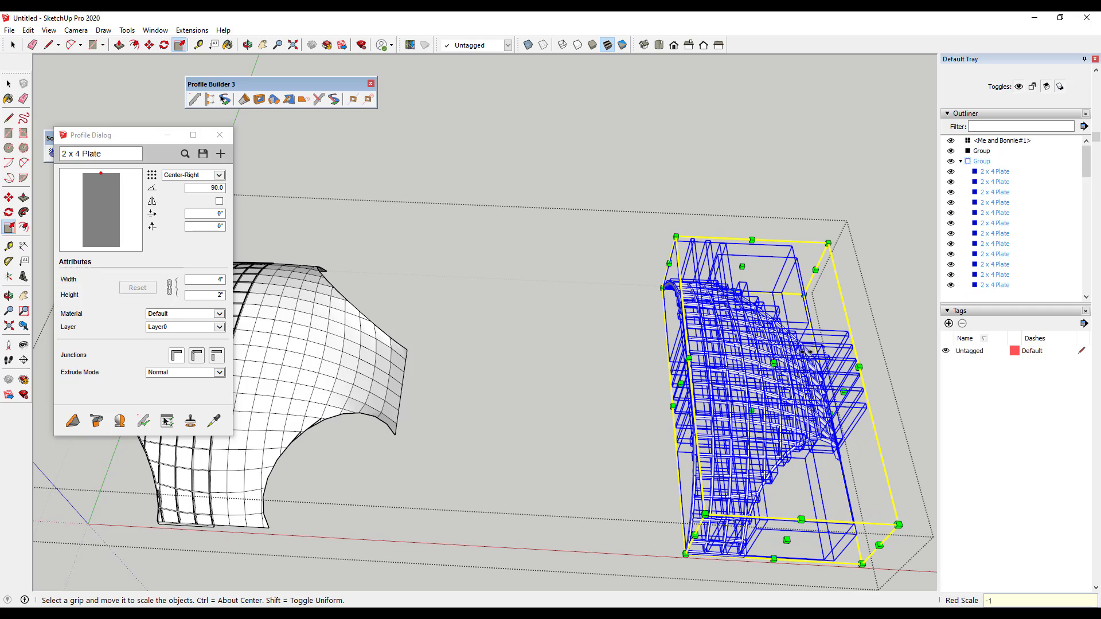
key("space")
left_click(603, 361)
scroll(601, 348, "down", 3)
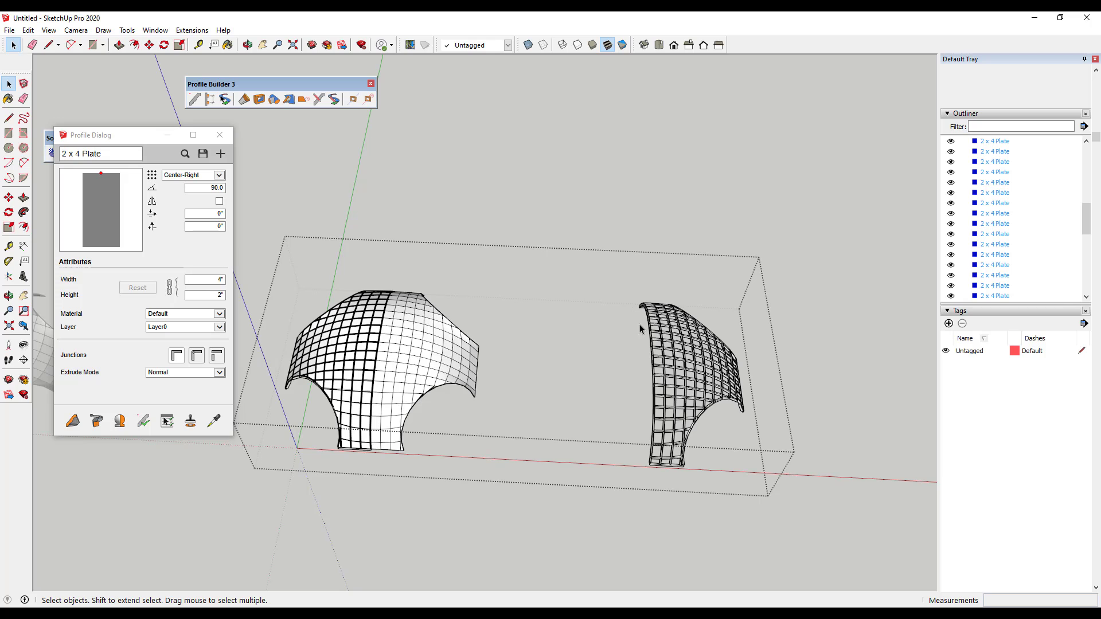
Step: In top view, move the mirrored members by their inner end corner onto the canopy's bare half, meeting the existing framing at the centre line
key("F2")
left_click_drag(591, 219, 734, 448)
scroll(335, 267, "up", 6)
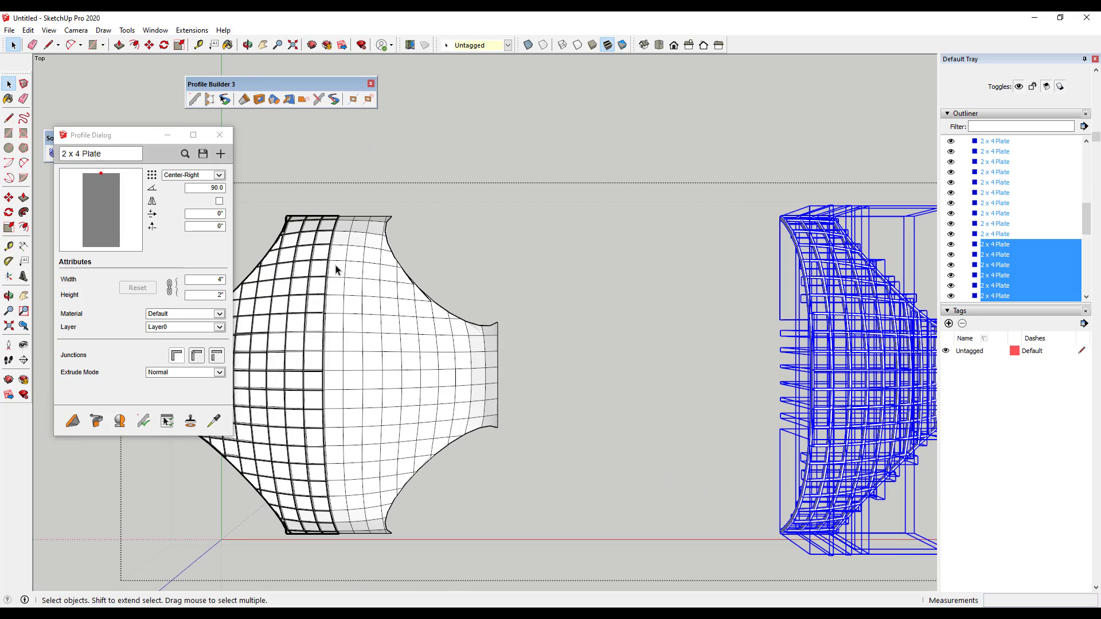
scroll(339, 292, "down", 3)
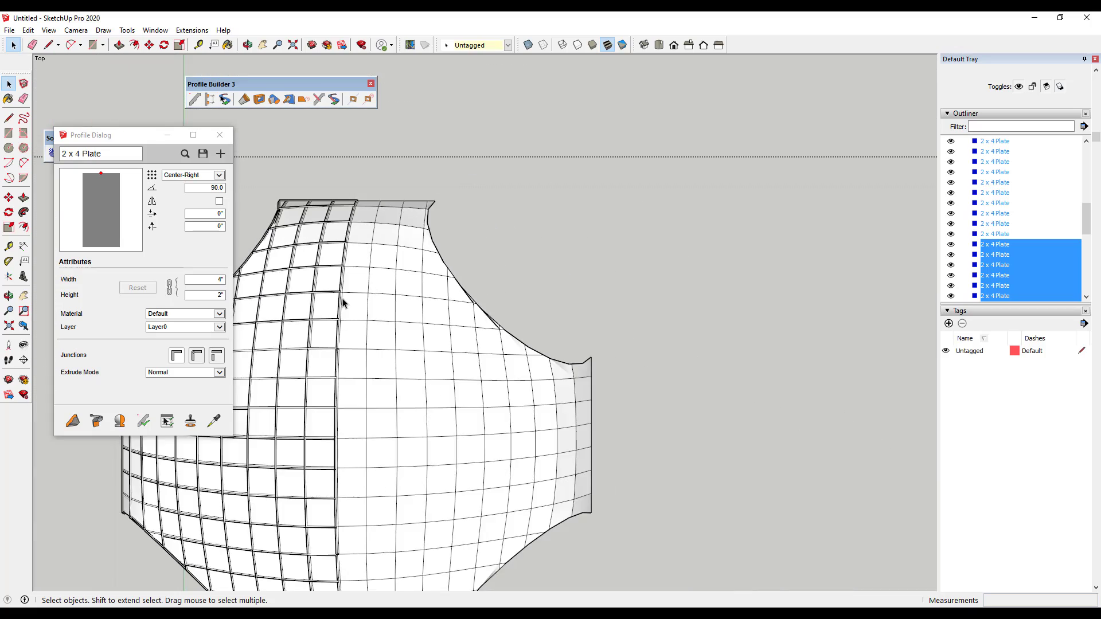
scroll(766, 232, "up", 4)
key("m")
key("m")
scroll(745, 236, "up", 4)
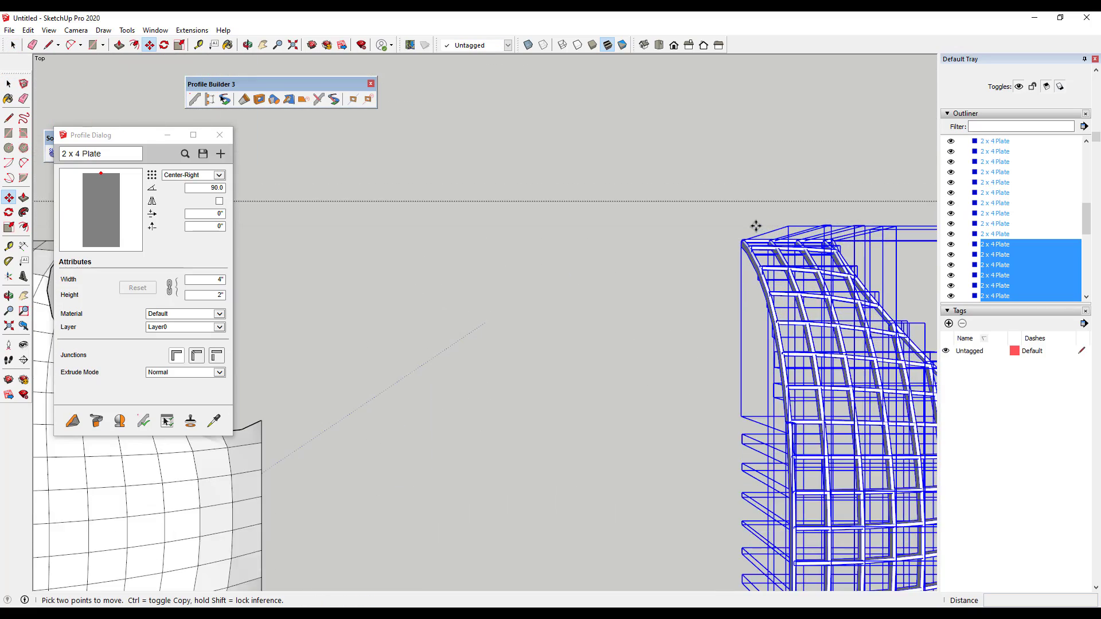
scroll(745, 245, "up", 3)
left_click(735, 247)
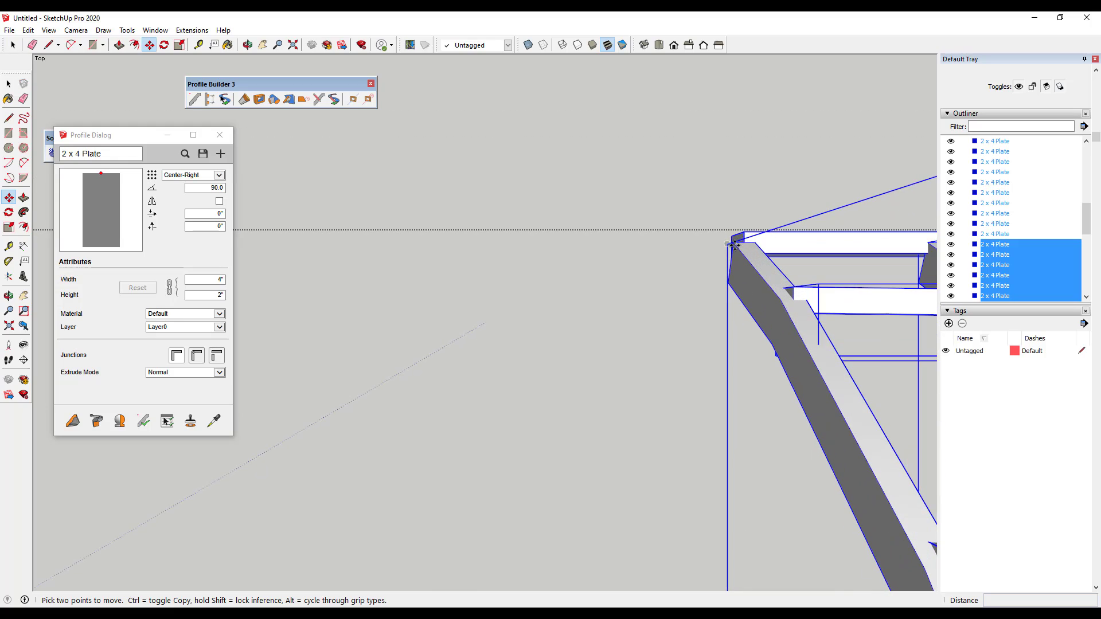
scroll(734, 247, "down", 8)
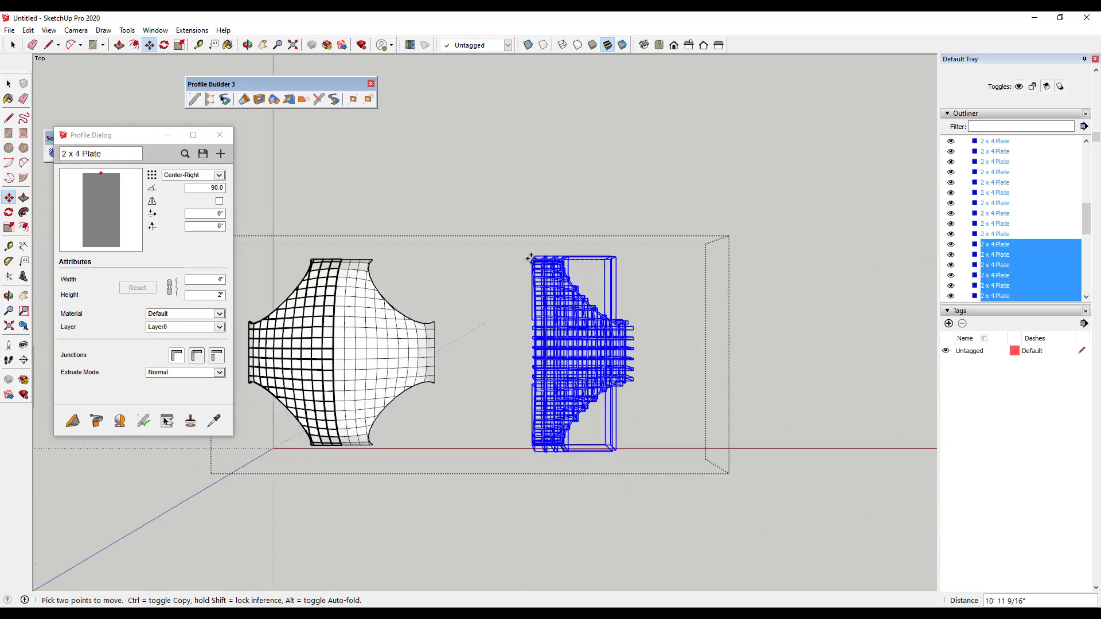
scroll(372, 259, "up", 10)
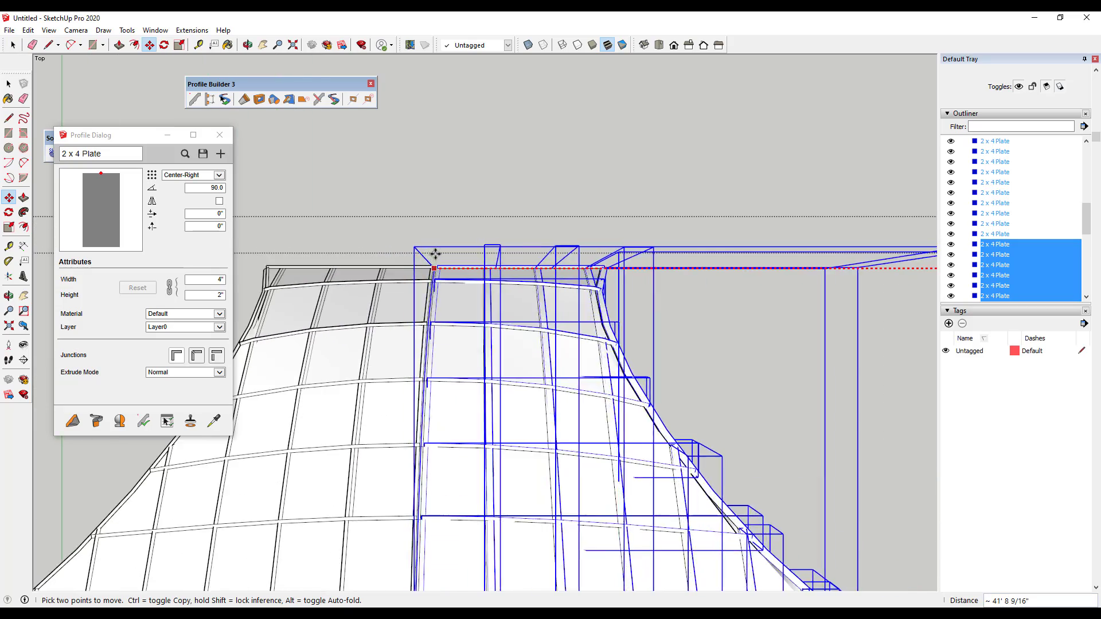
scroll(431, 270, "up", 5)
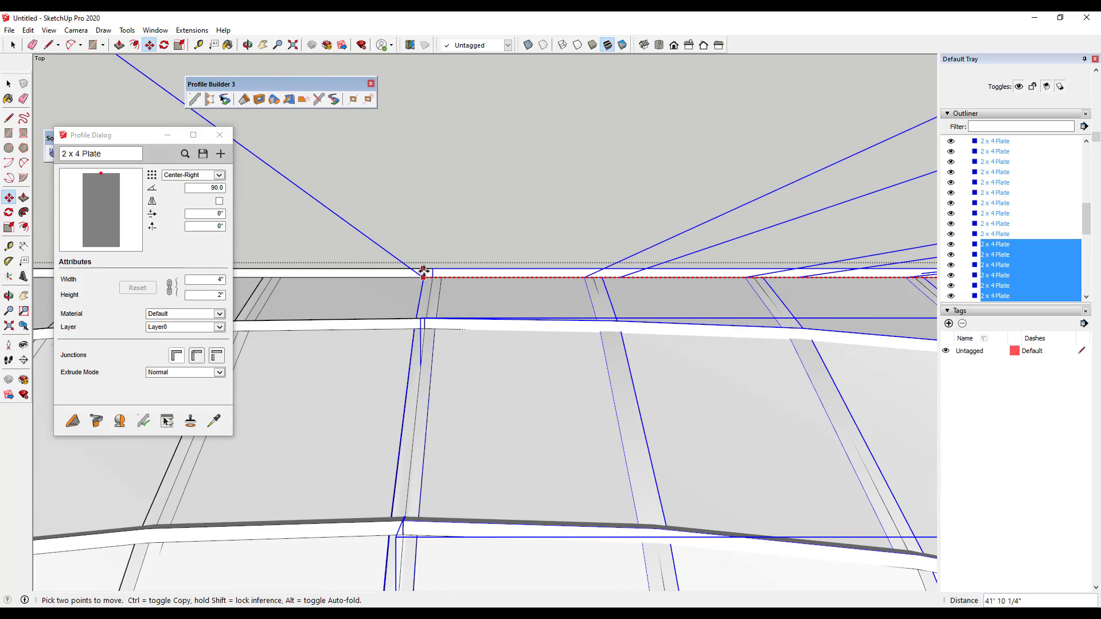
left_click(424, 273)
scroll(496, 216, "down", 8)
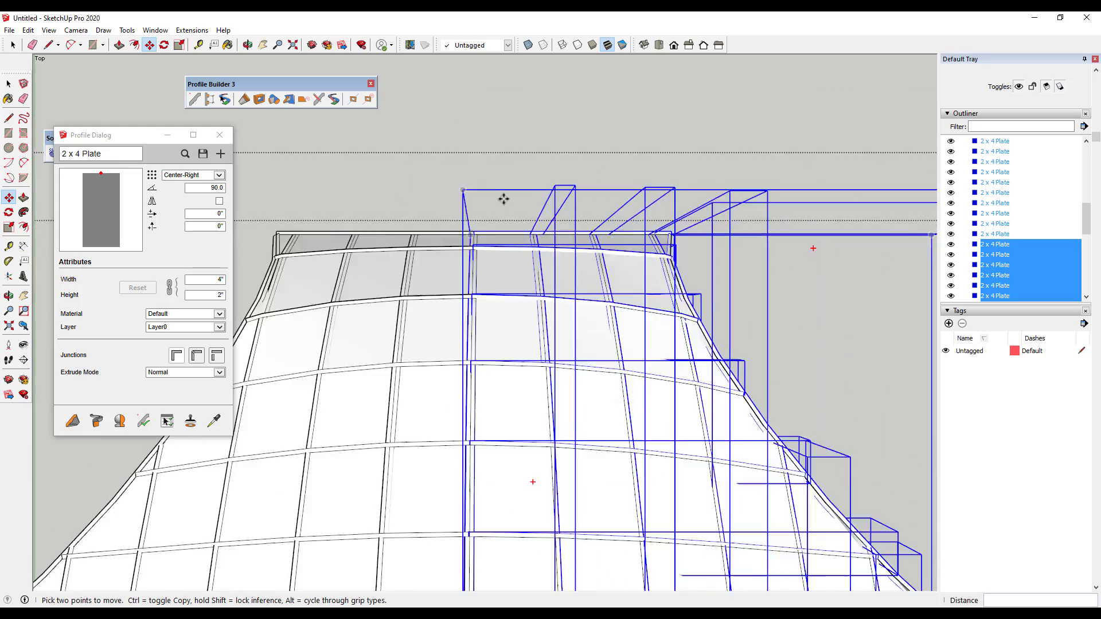
key("space")
left_click(719, 296)
scroll(483, 254, "down", 6)
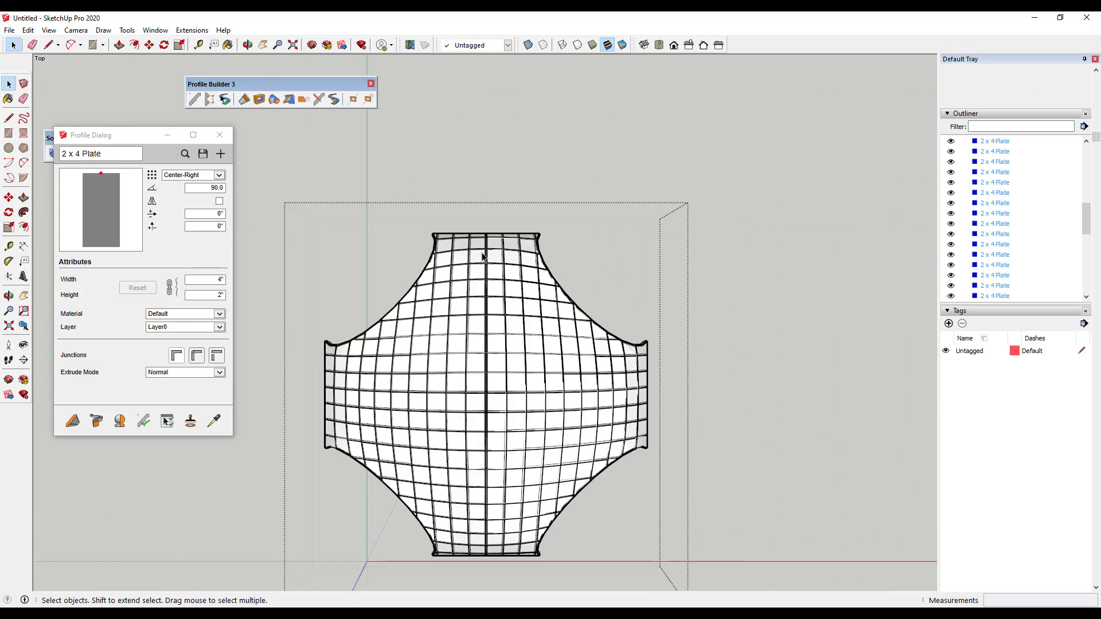
Step: Hide all the mesh faces and edges inside the canopy group, leaving only the 2 x 4 Plate framing
middle_click_drag(481, 401, 527, 344)
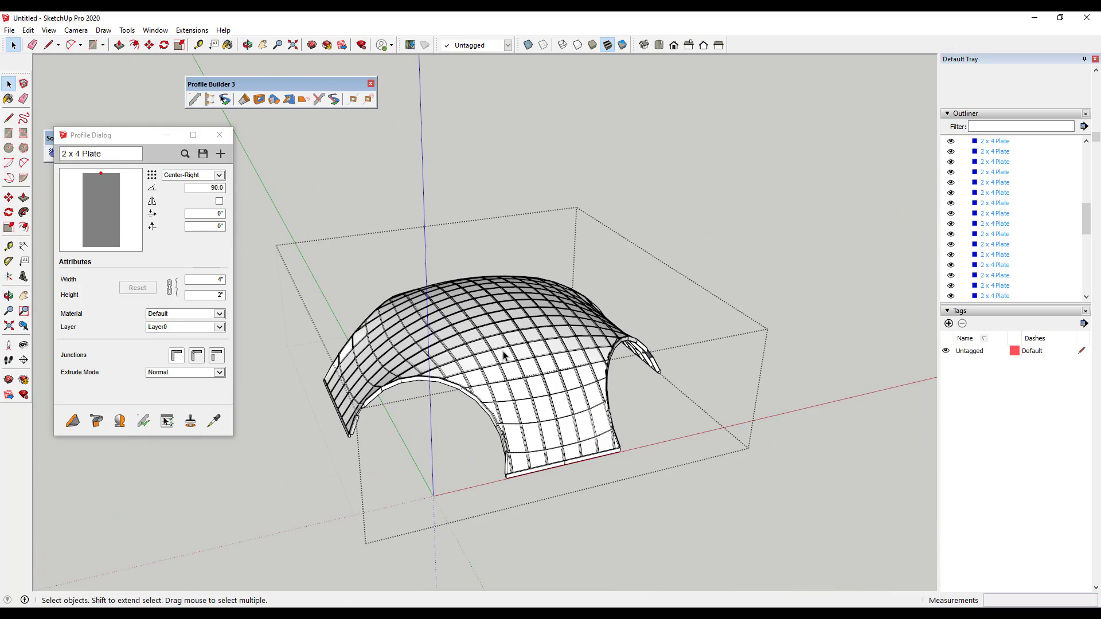
left_click(504, 356)
right_click(505, 358)
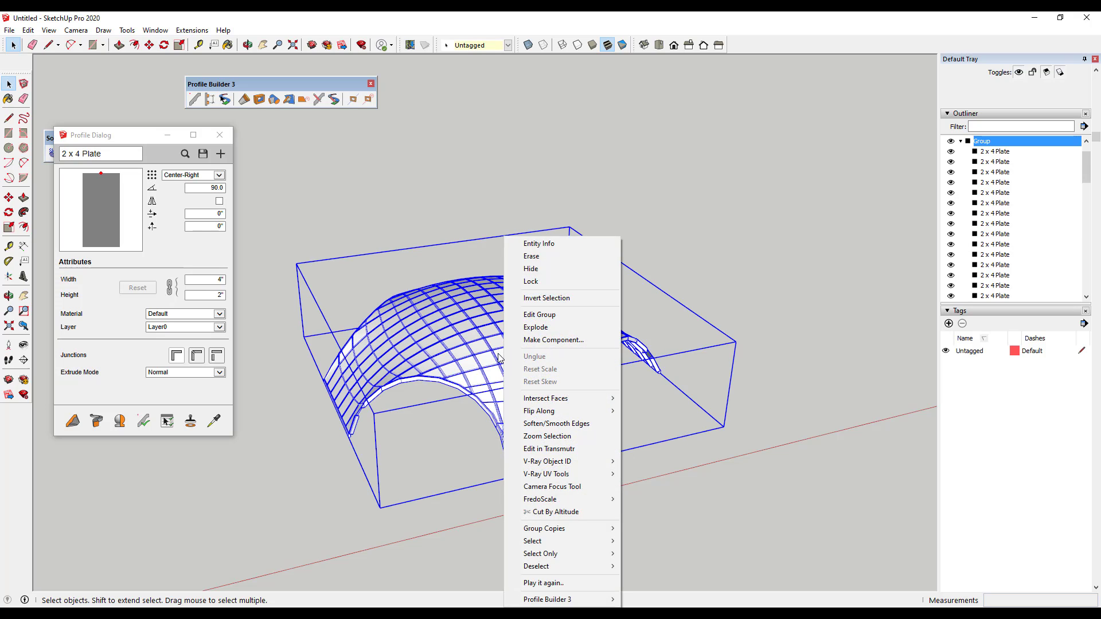
double_click(499, 358)
triple_click(503, 358)
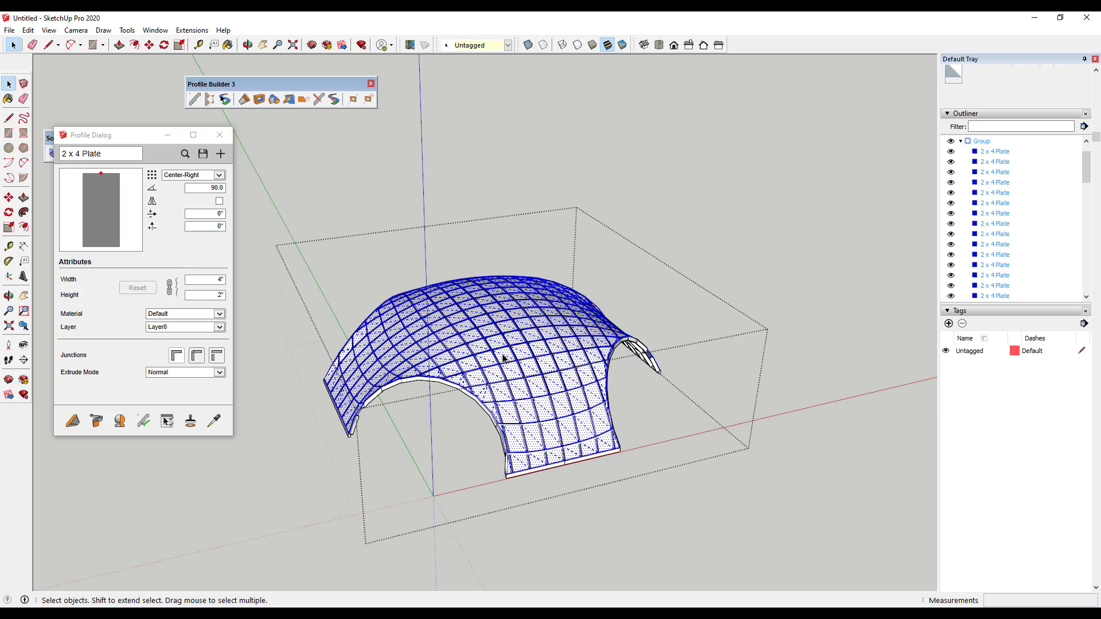
right_click(503, 358)
left_click(533, 282)
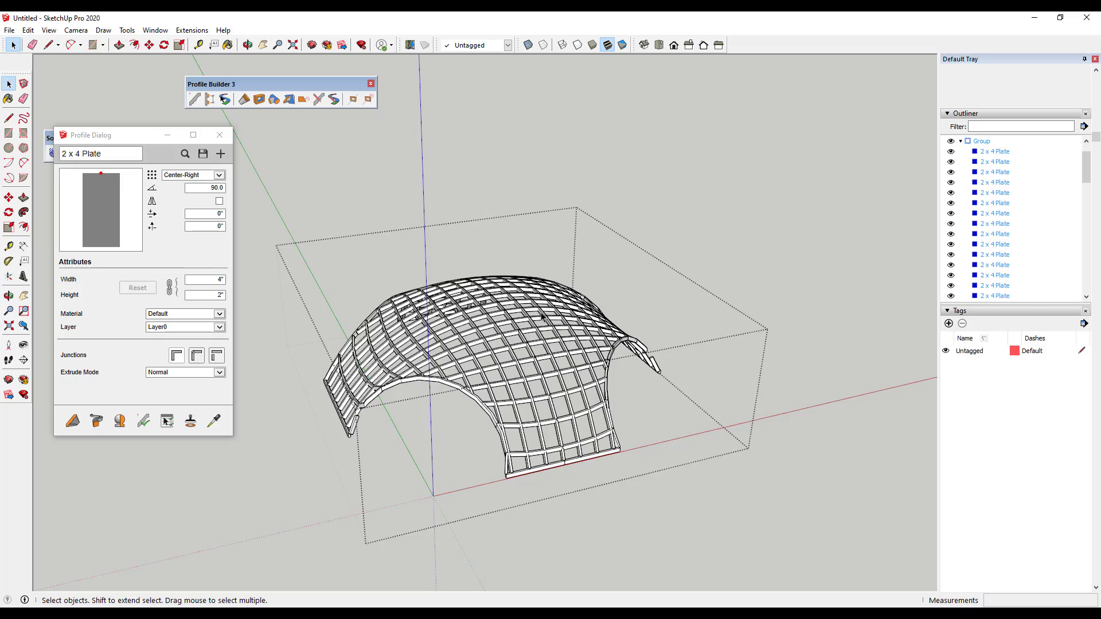
Step: Examine the framing around the arch ends for missing members and bring the canopy mesh back
middle_click_drag(542, 316, 507, 467)
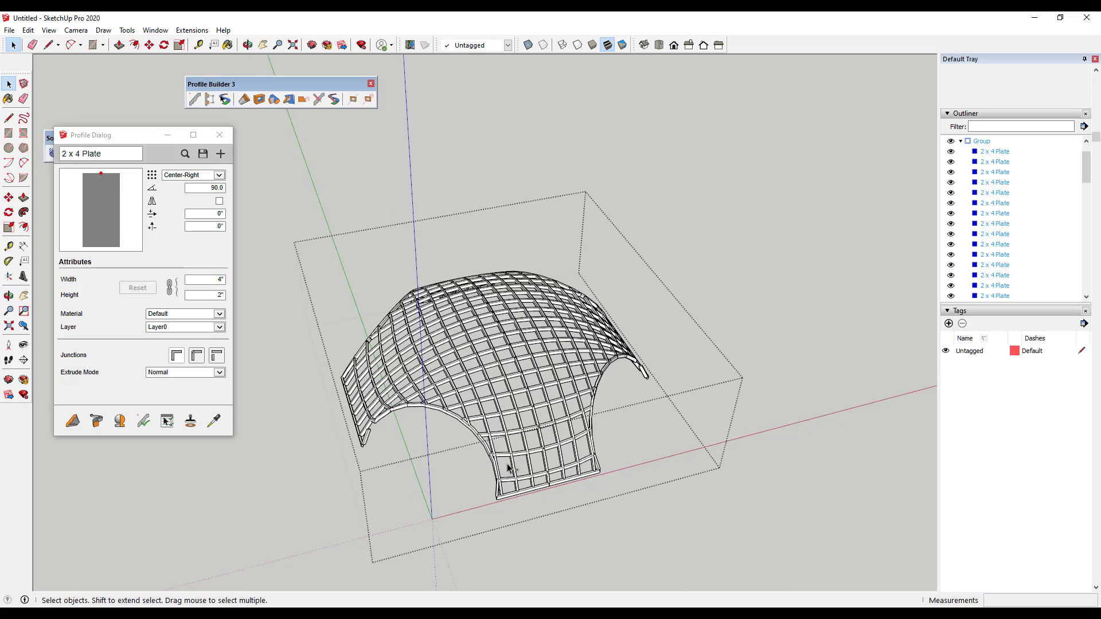
scroll(647, 375, "up", 6)
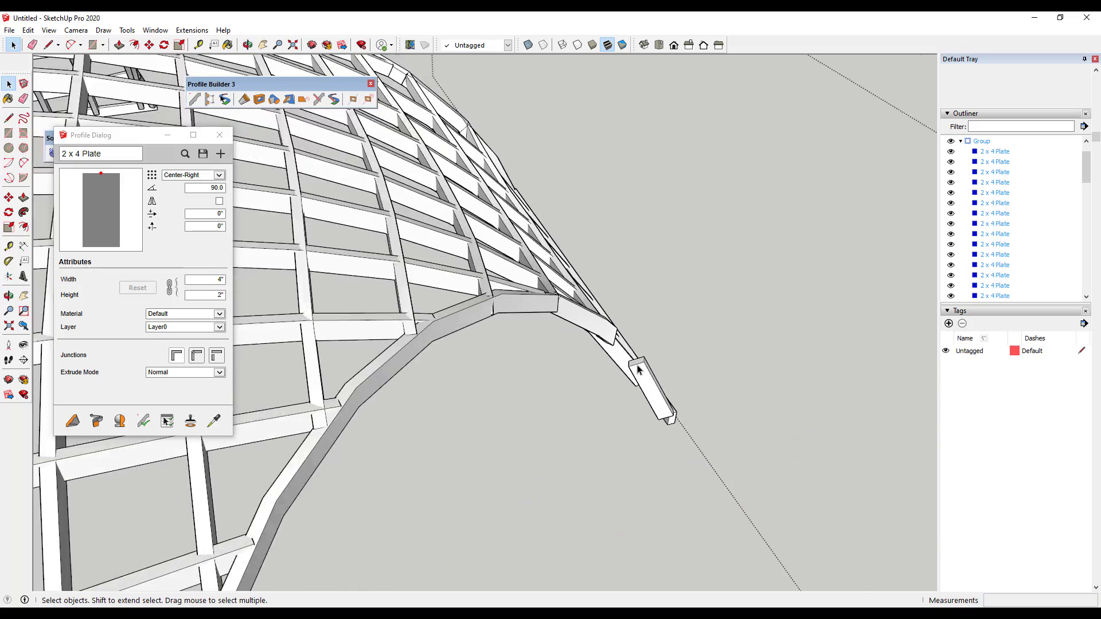
middle_click_drag(648, 375, 481, 347)
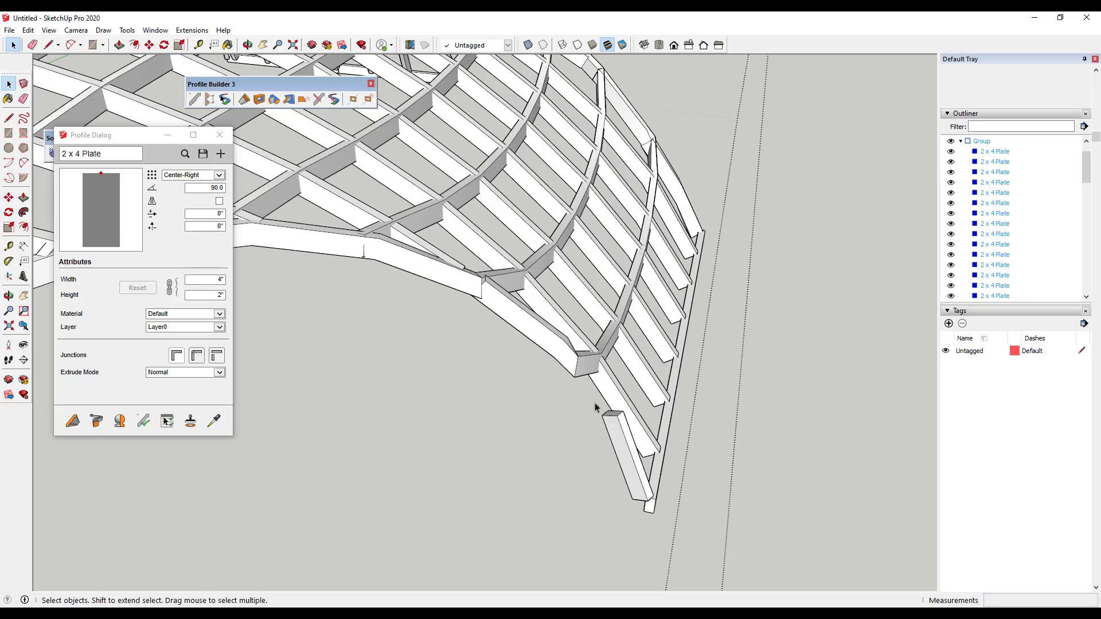
scroll(688, 445, "down", 10)
middle_click_drag(442, 418, 546, 428)
Step: Build a 2 x 4 Plate member along the uncovered mesh edge near the end of the arch
scroll(700, 415, "up", 5)
middle_click_drag(700, 417, 509, 419)
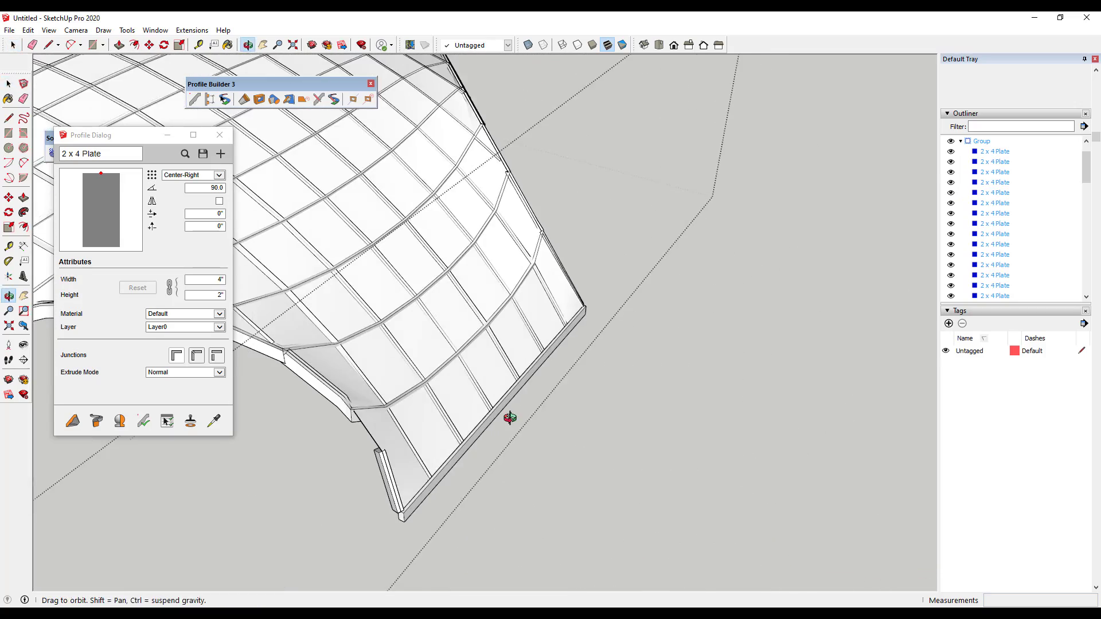
scroll(336, 432, "up", 1)
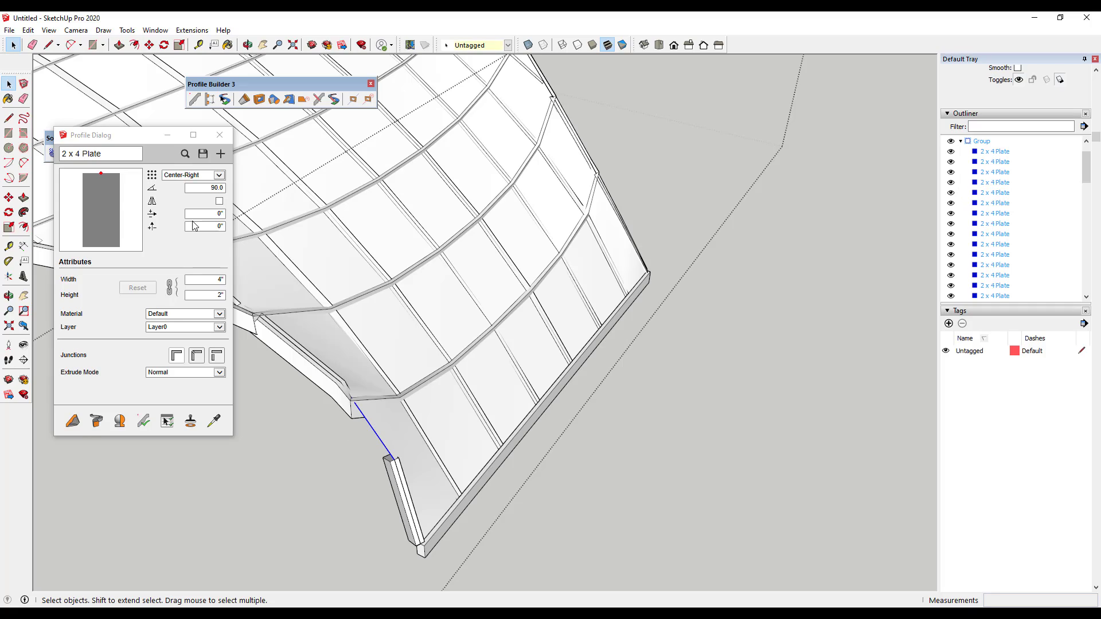
left_click(96, 420)
scroll(720, 459, "down", 6)
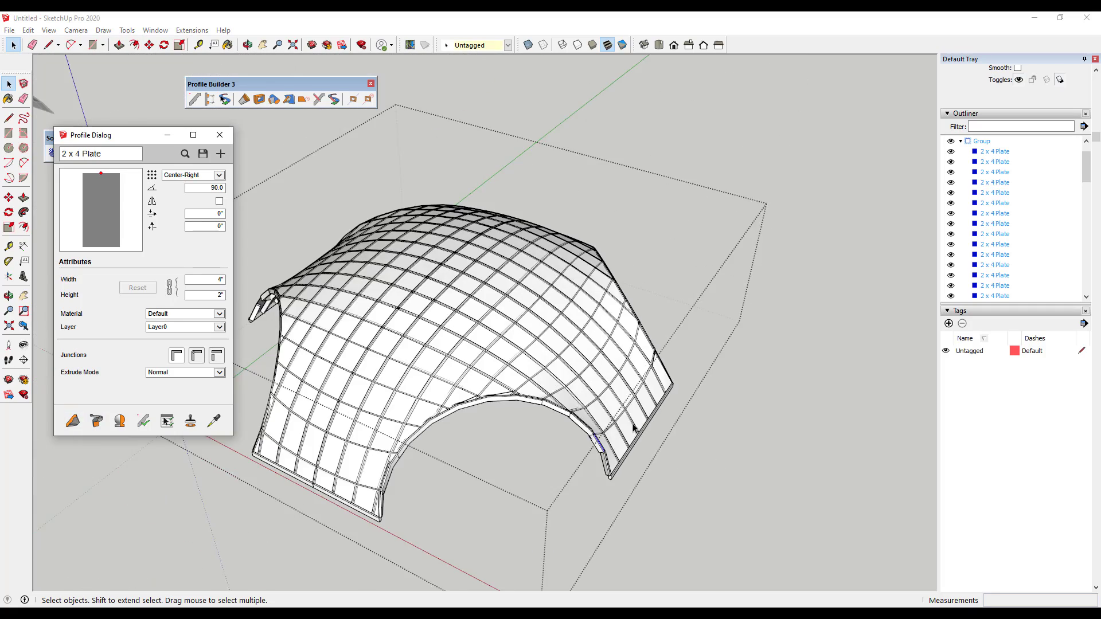
Step: Build the missing 2 x 4 Plate member on the open edge at the opposite arch end and leave the canopy group
middle_click_drag(634, 428, 722, 425)
scroll(373, 329, "up", 7)
left_click(332, 287)
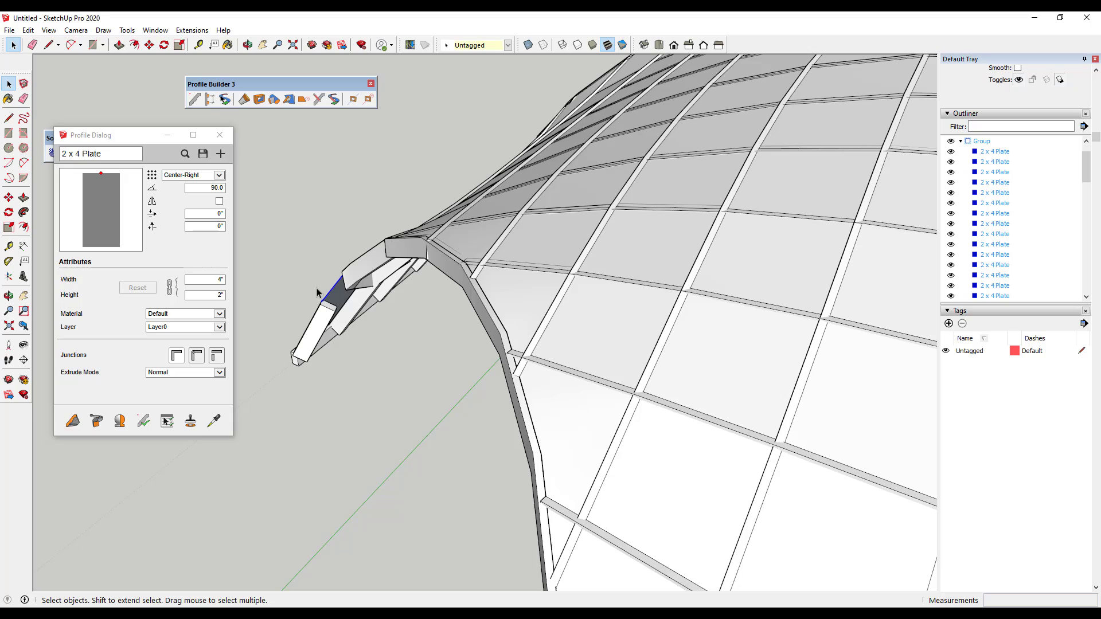
left_click(97, 421)
scroll(415, 412, "down", 3)
left_click(415, 413)
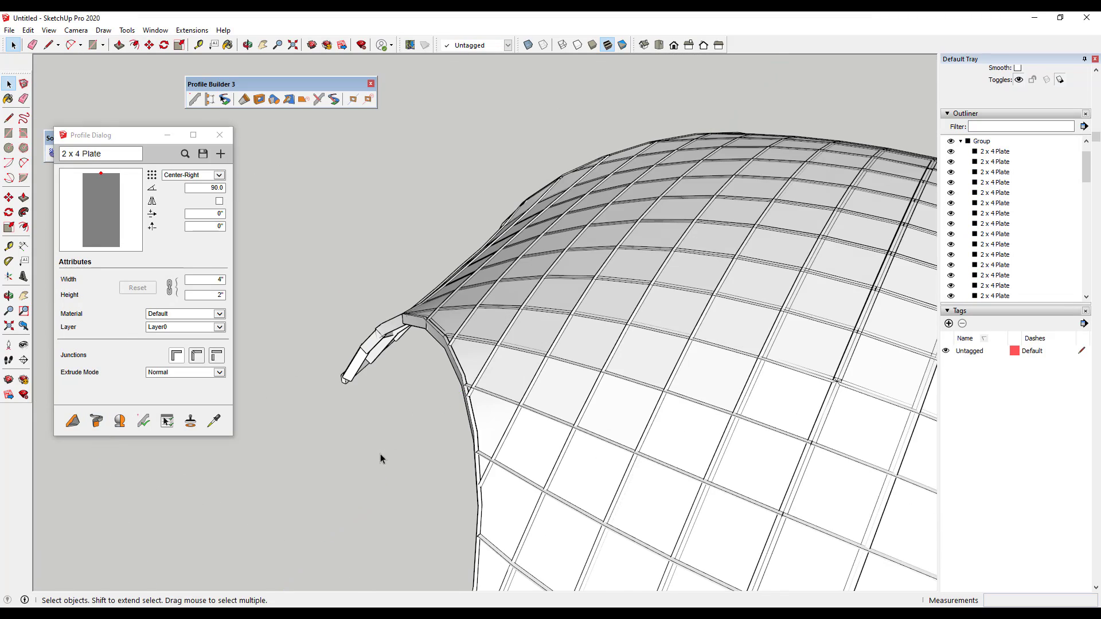
Step: Group all the connected mesh faces and edges of the canopy separately from the framing members
middle_click_drag(381, 455, 698, 315)
scroll(496, 394, "down", 5)
left_click(696, 315)
double_click(692, 312)
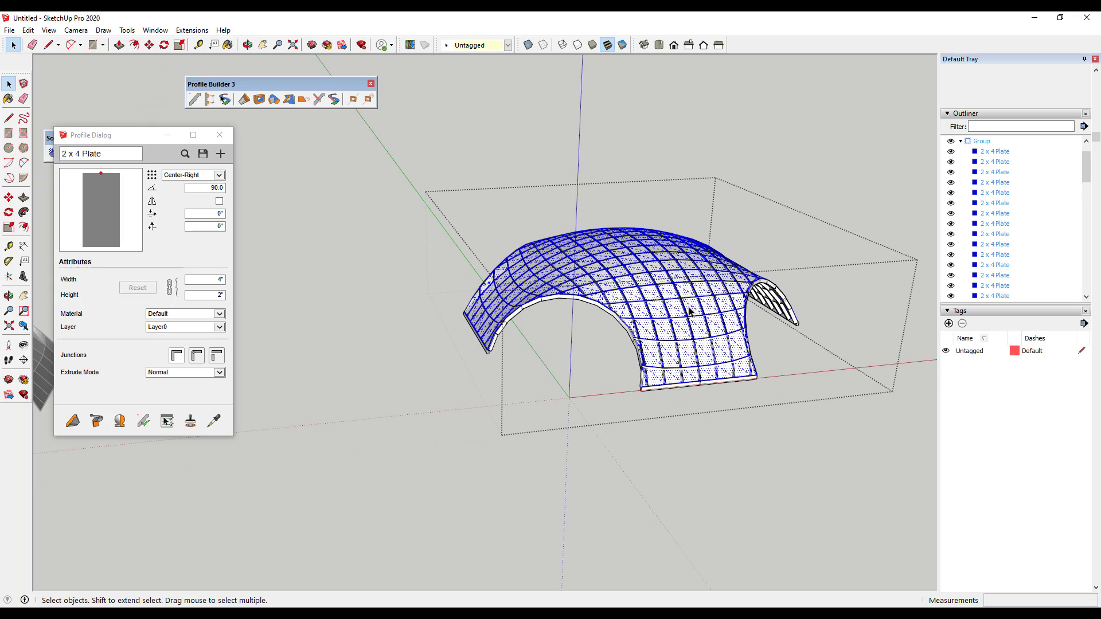
right_click(694, 310)
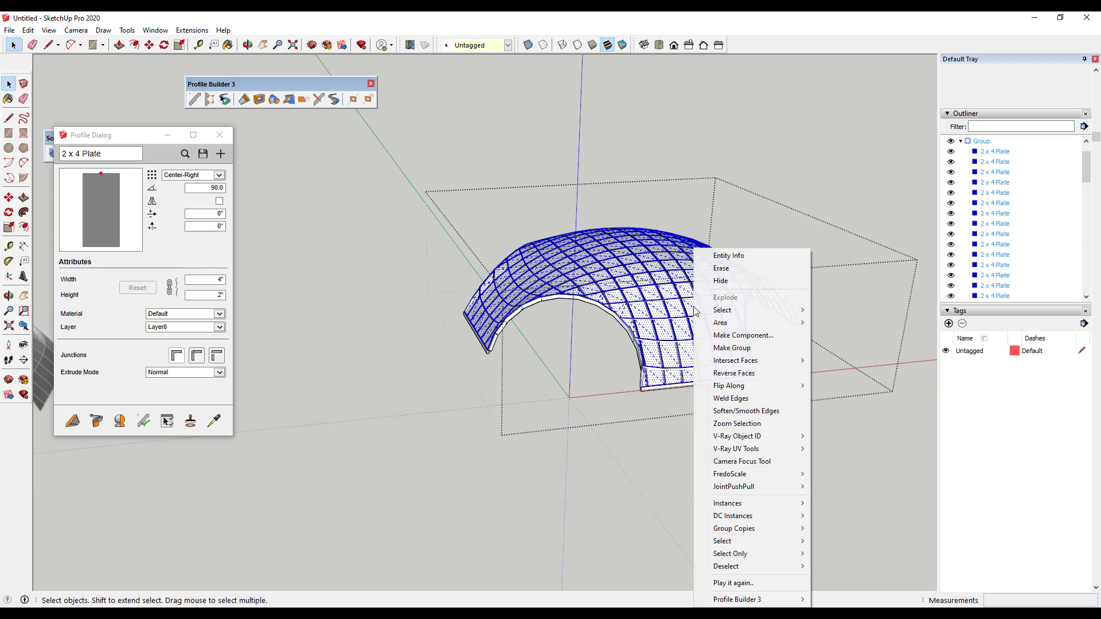
left_click(708, 347)
scroll(717, 374, "up", 3)
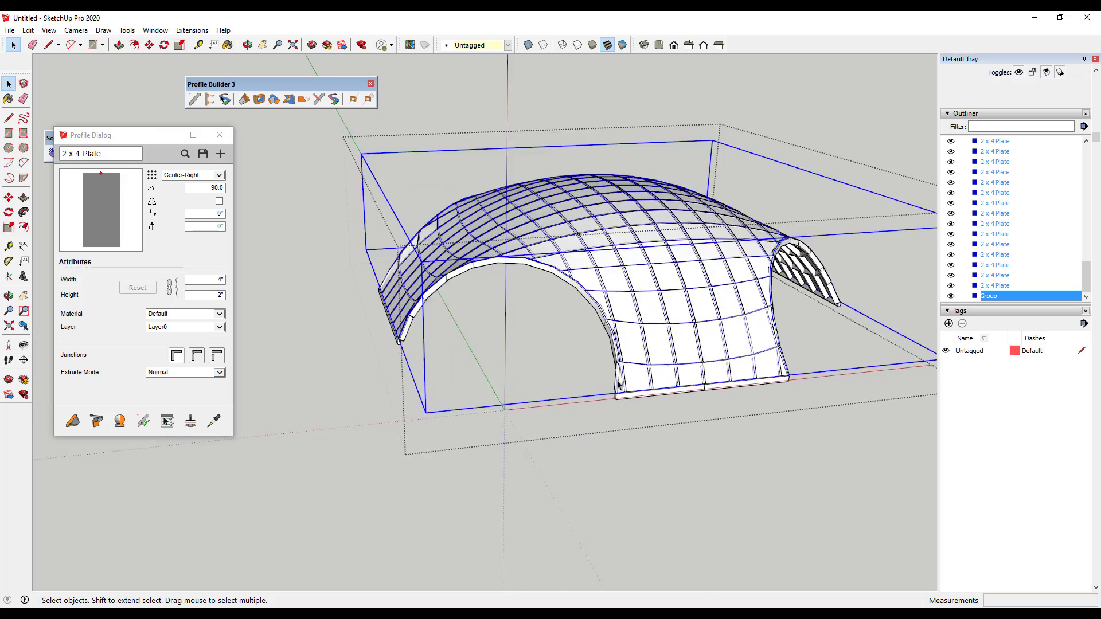
Step: Make the Fredo6 JointPushPull tools available for the grouped canopy mesh
scroll(774, 337, "down", 3)
middle_click_drag(807, 323, 845, 336)
scroll(847, 335, "up", 1)
scroll(872, 262, "up", 2)
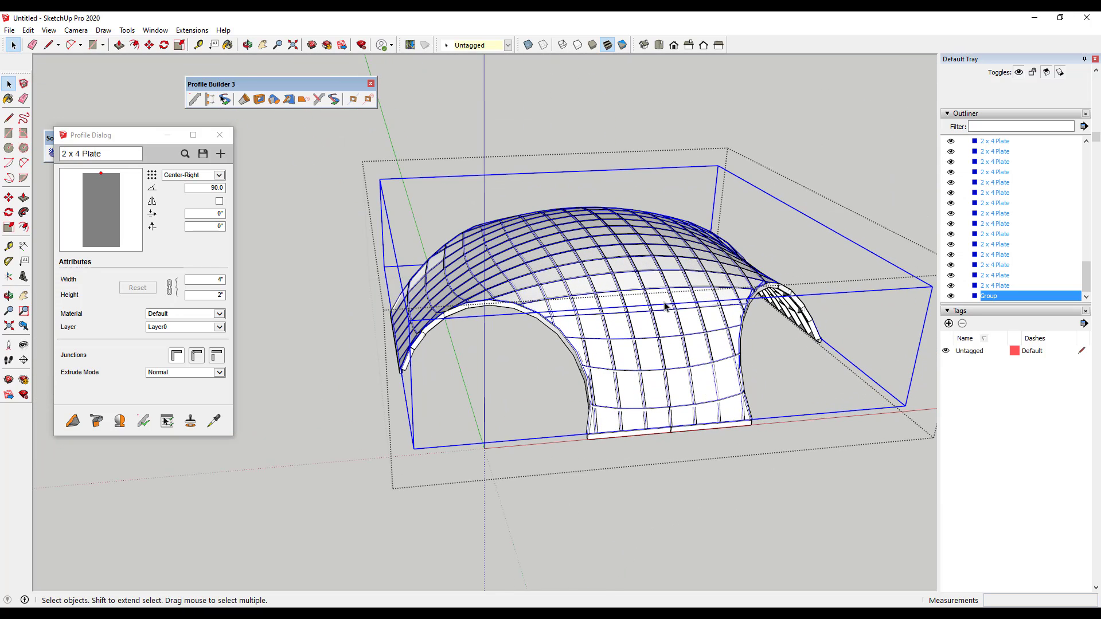
right_click(769, 47)
left_click(819, 244)
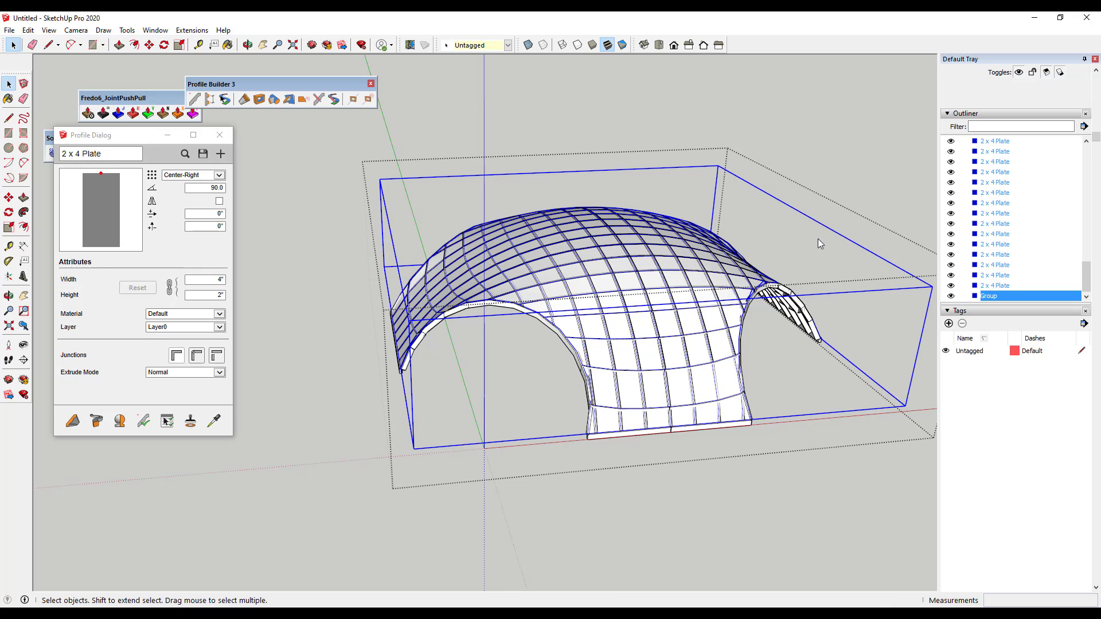
Step: Thicken the grouped canopy surface by 1/4" with Joint Push Pull and generate the geometry
left_click(118, 115)
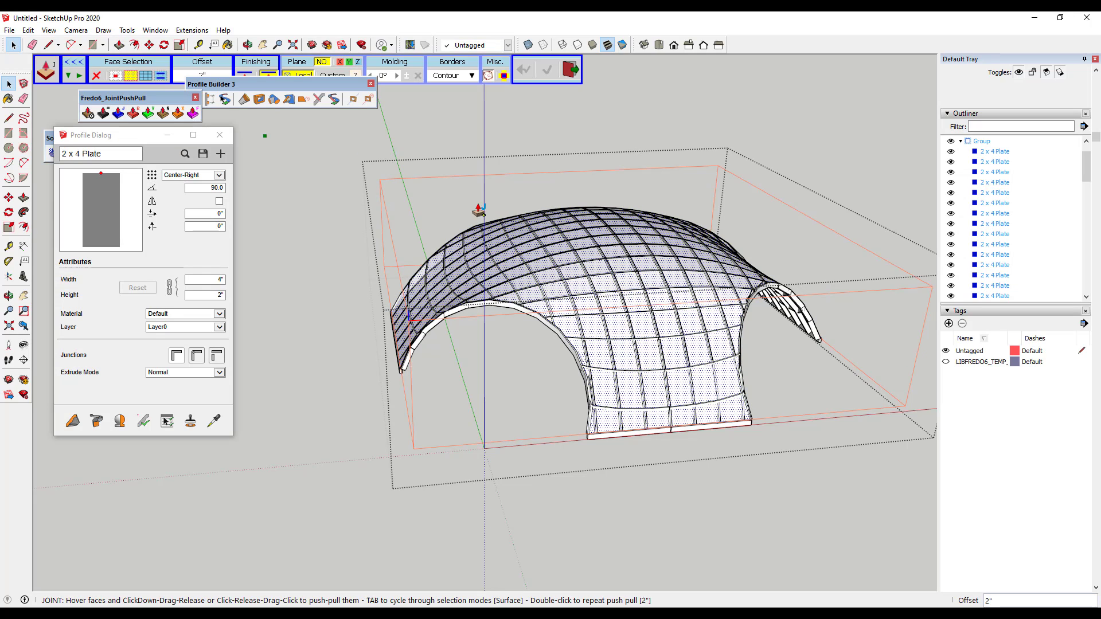
scroll(650, 338, "up", 2)
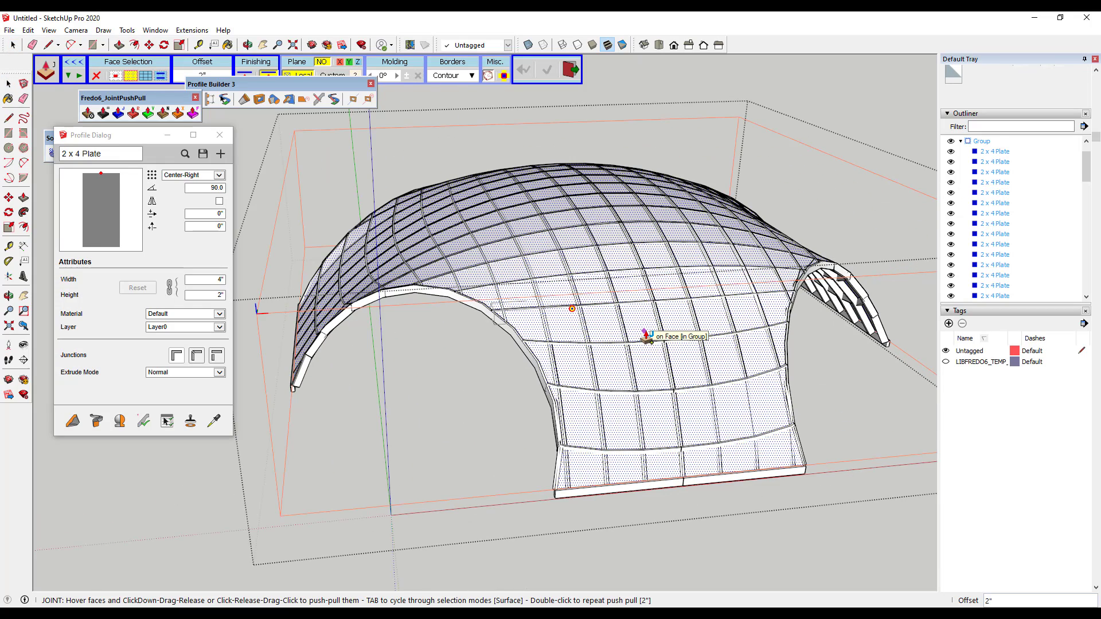
left_click_drag(648, 339, 650, 331)
left_click_drag(648, 332, 648, 335)
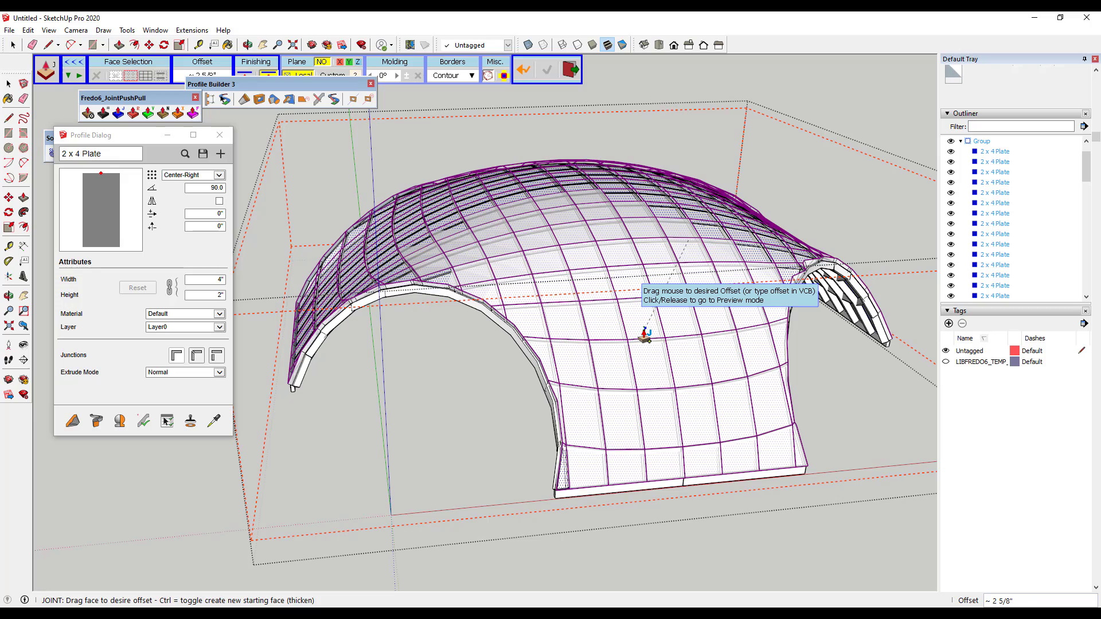
key("Return")
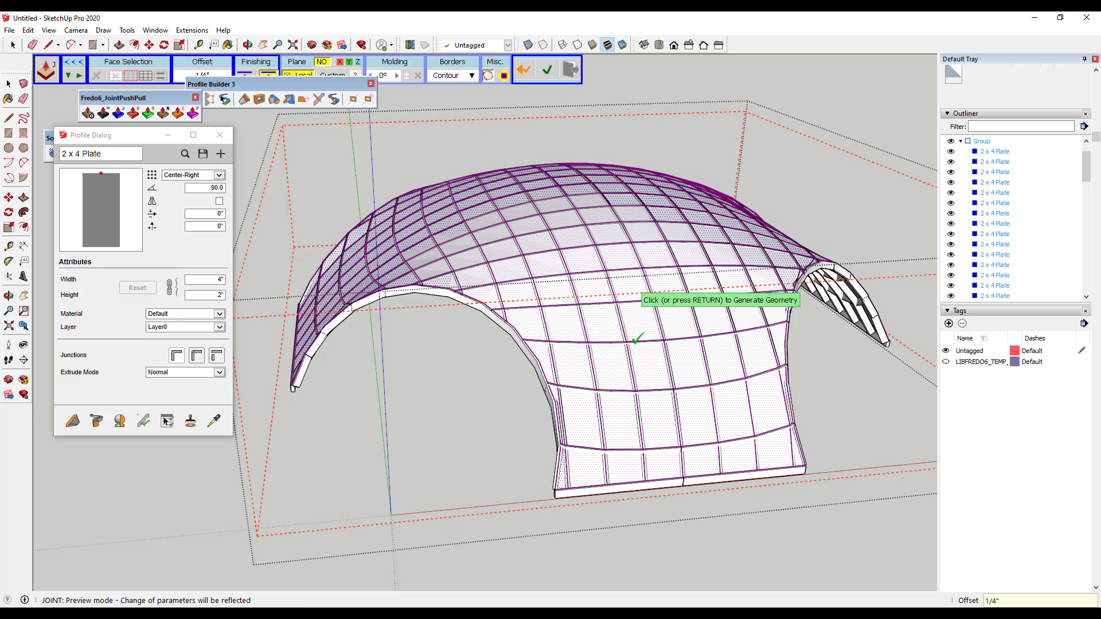
left_click(831, 356)
Step: Generate the 1/4" thickened canopy skin and paint its group with Translucent Glass Blue from the Glass and Mirrors materials
middle_click_drag(831, 356, 758, 305)
left_click(645, 308)
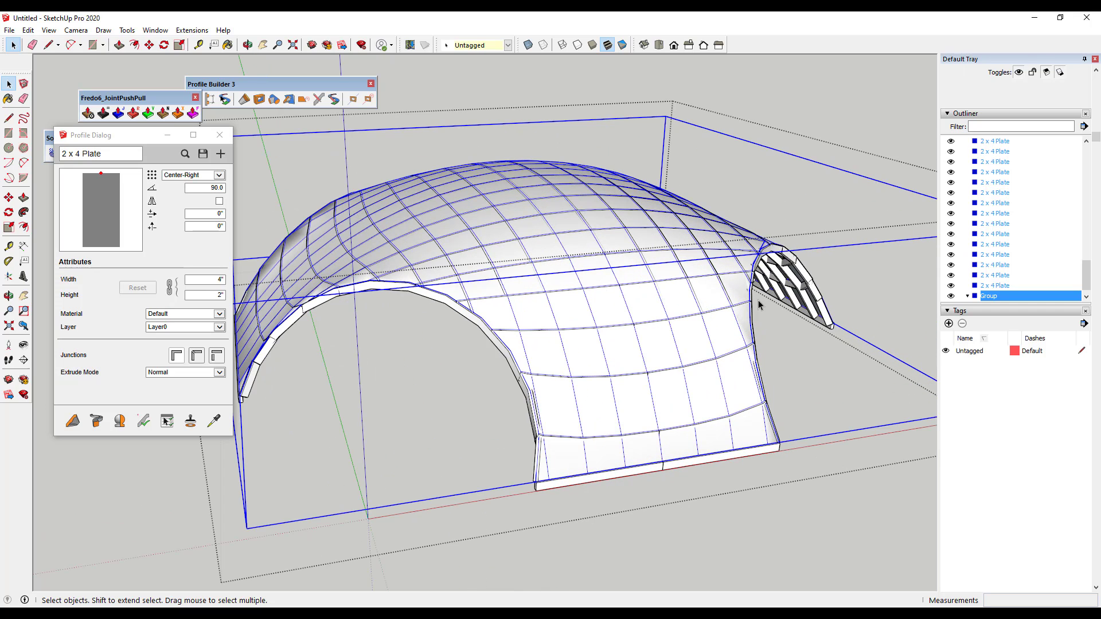
scroll(978, 298, "down", 5)
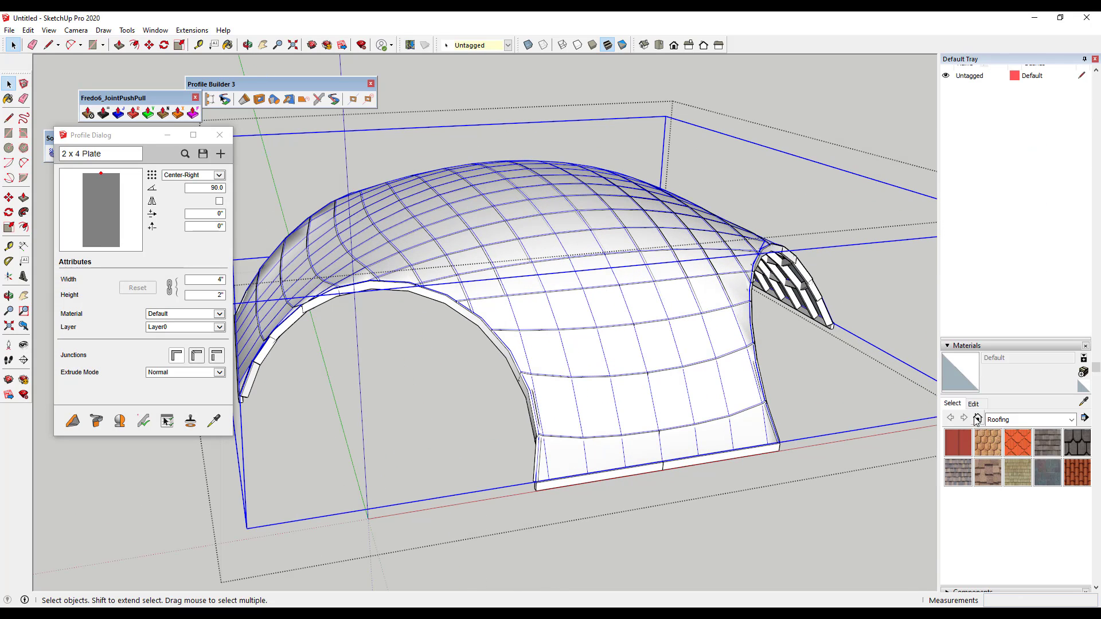
left_click(1009, 419)
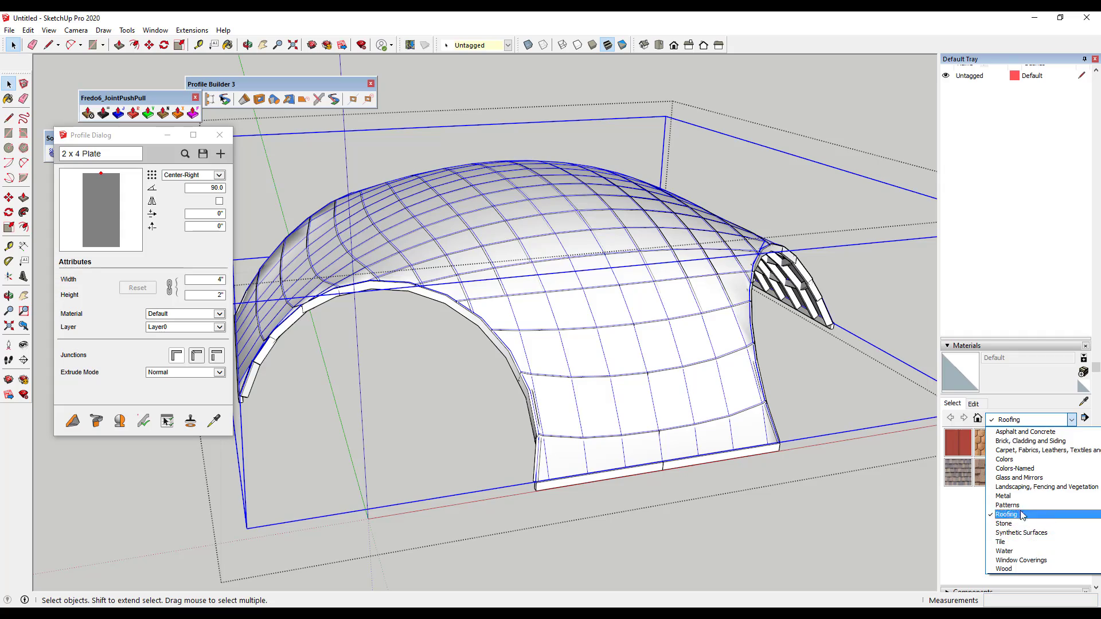
left_click(1013, 479)
left_click(1048, 454)
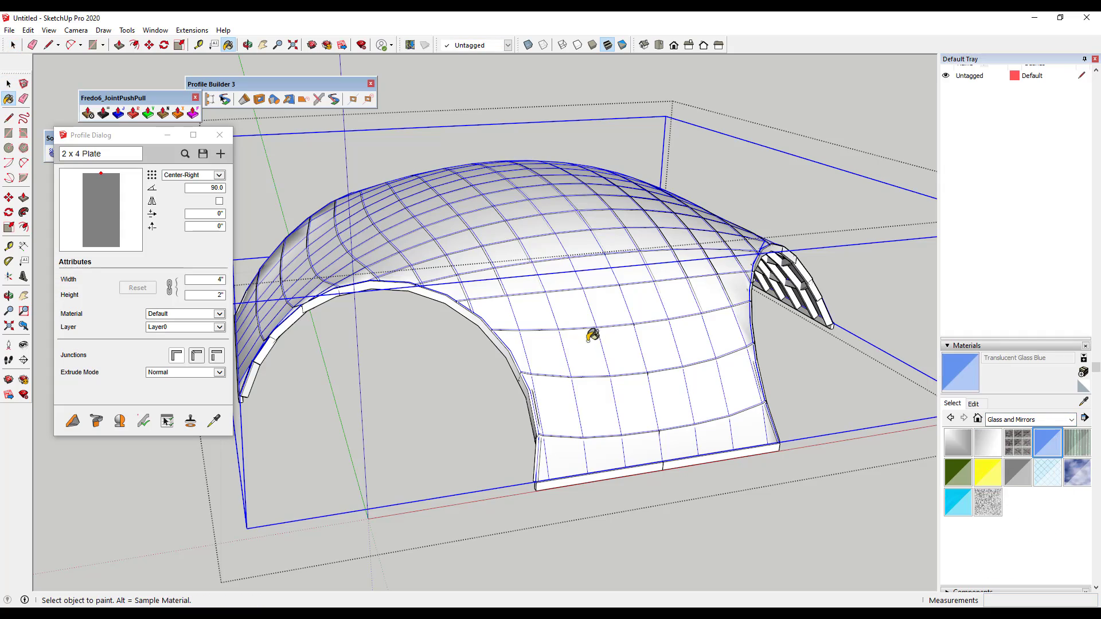
left_click(611, 342)
Step: Move the glass skin group straight up about 2 1/8" so it sits above the 2 x 4 framing, and deselect it
middle_click_drag(646, 405, 514, 191)
scroll(639, 240, "up", 3)
scroll(606, 358, "up", 2)
middle_click_drag(606, 358, 728, 413)
scroll(631, 442, "up", 3)
scroll(602, 418, "up", 3)
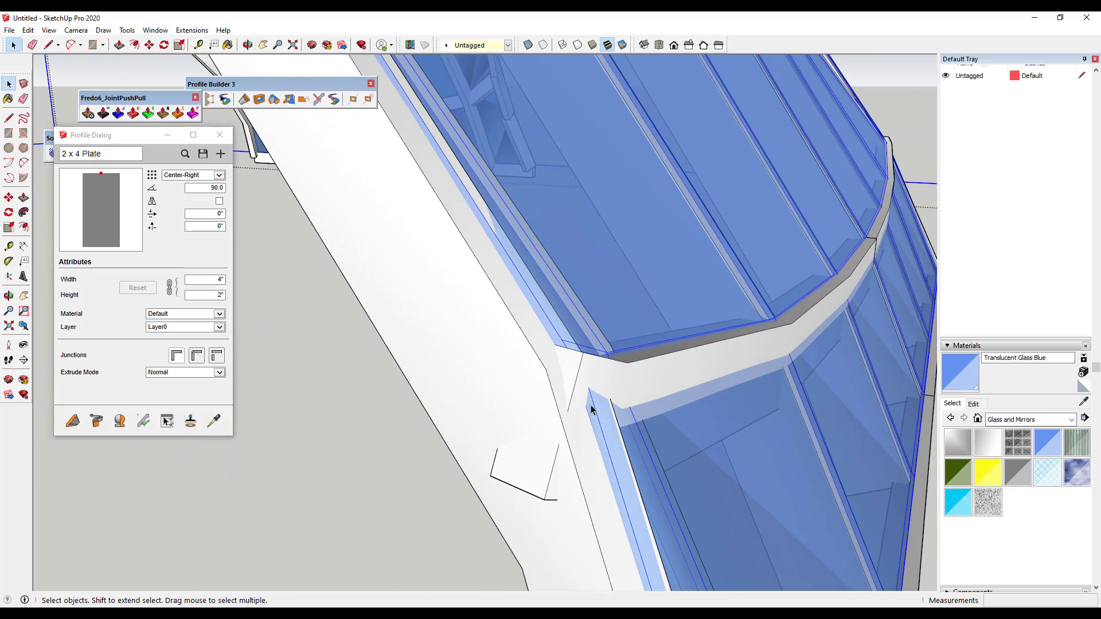
left_click(589, 391)
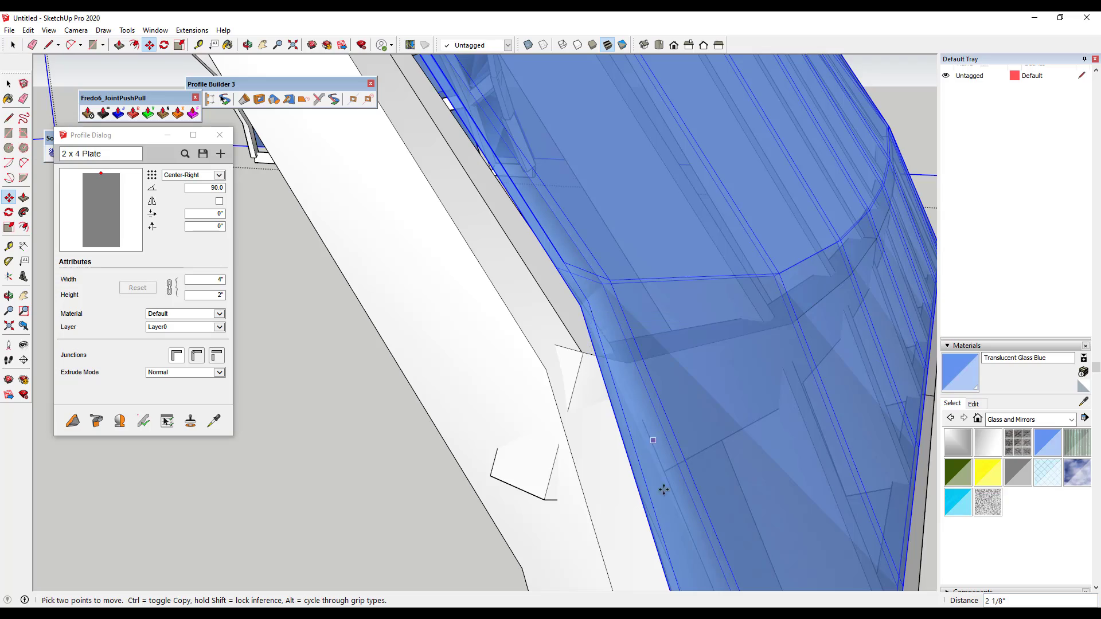
scroll(633, 507, "down", 10)
middle_click_drag(715, 453, 539, 486)
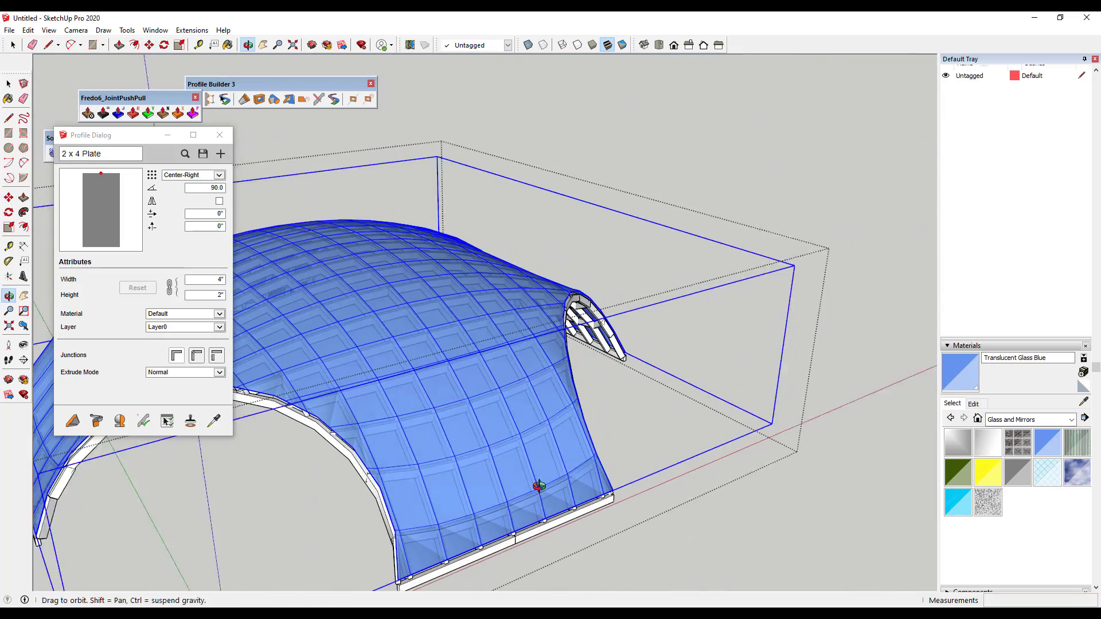
scroll(699, 387, "down", 8)
middle_click_drag(459, 428, 405, 426)
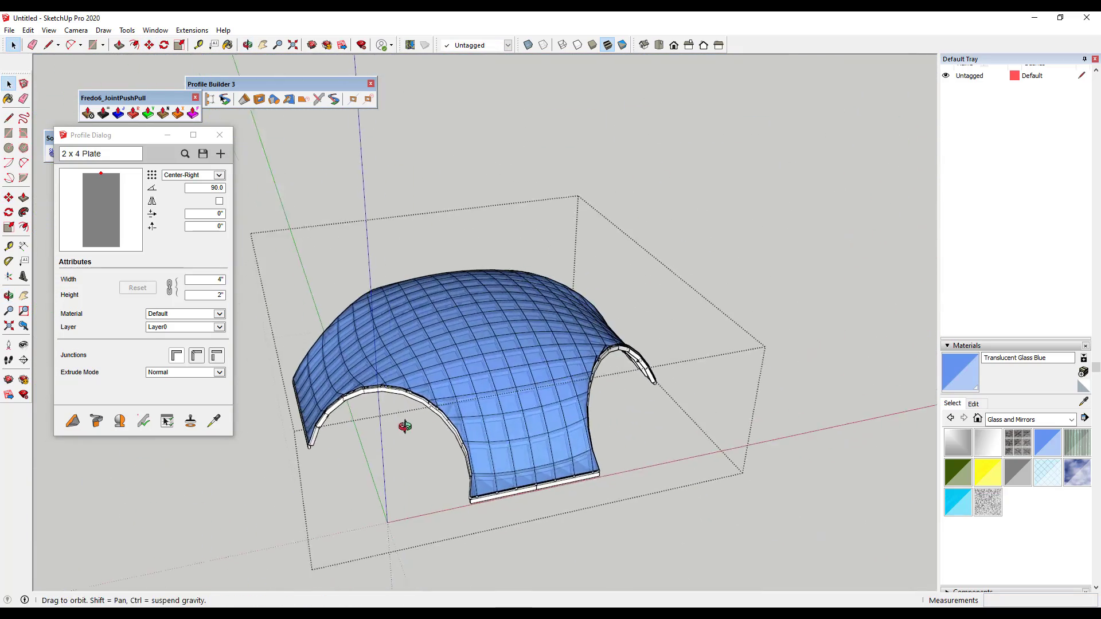
scroll(482, 395, "up", 5)
middle_click_drag(501, 386, 555, 350)
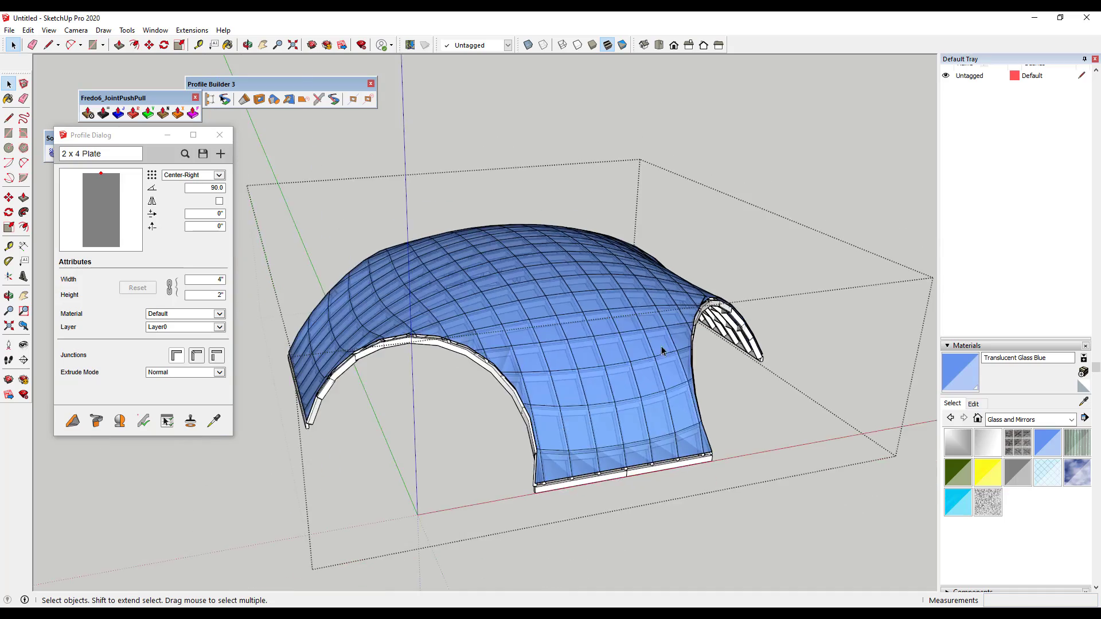